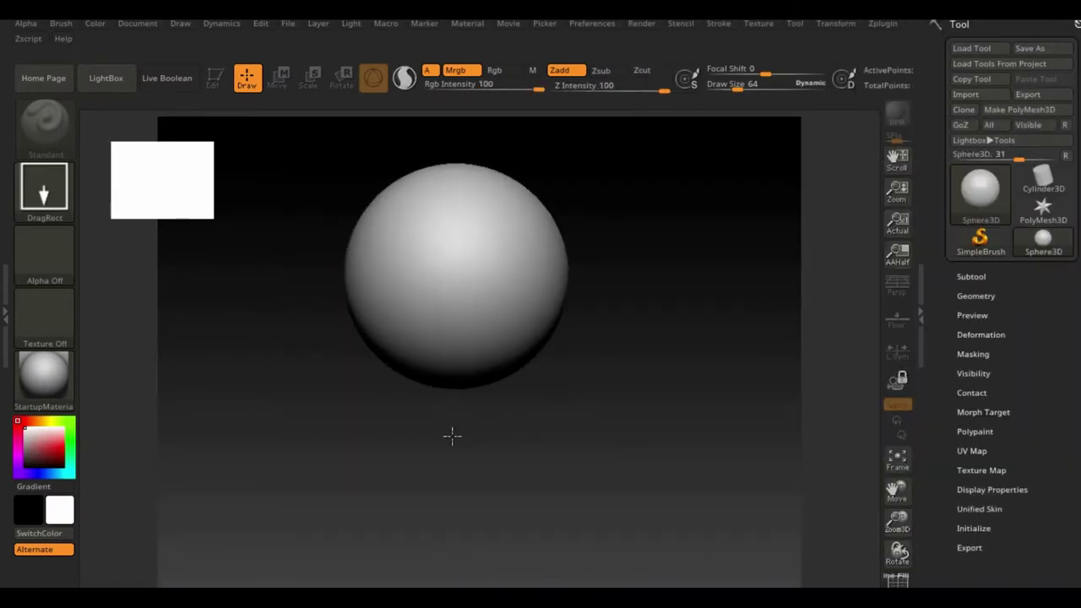
Draw a sphere on a cleared canvas and convert it to an editable PolyMesh3D.
{"action": "left_click", "coordinate": [1020, 110]}
{"action": "left_click", "coordinate": [138, 22]}
{"action": "left_click", "coordinate": [152, 29]}
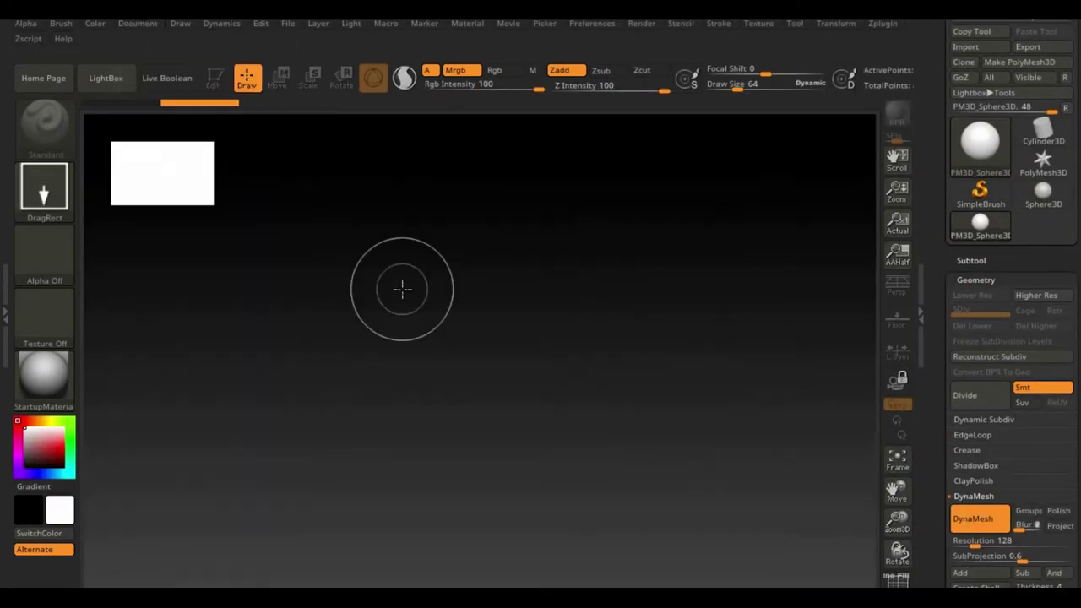
{"action": "left_click_drag", "start_coordinate": [402, 289], "coordinate": [498, 289]}
{"action": "key", "text": "t"}
Stretch the sphere downward into an upright egg shape with the Move brush.
{"action": "key", "text": "b"}
{"action": "key", "text": "m"}
{"action": "key", "text": "v"}
{"action": "mouse_move", "coordinate": [402, 371]}
{"action": "left_mouse_down"}
{"action": "mouse_move", "coordinate": [415, 411]}
{"action": "mouse_move", "coordinate": [441, 403]}
{"action": "mouse_move", "coordinate": [290, 411]}
{"action": "mouse_move", "coordinate": [749, 387]}
{"action": "mouse_move", "coordinate": [280, 420]}
{"action": "left_mouse_up"}
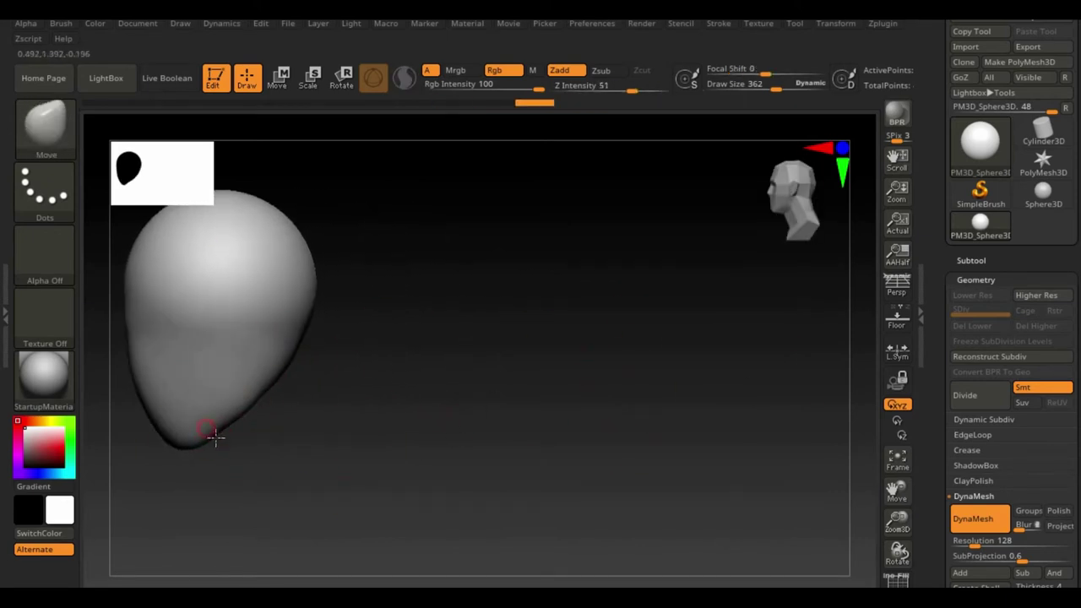
{"action": "mouse_move", "coordinate": [214, 436]}
{"action": "left_mouse_down"}
{"action": "mouse_move", "coordinate": [507, 406]}
{"action": "mouse_move", "coordinate": [586, 386]}
{"action": "left_mouse_up"}
{"action": "left_click_drag", "start_coordinate": [374, 285], "coordinate": [598, 310], "text": "alt"}
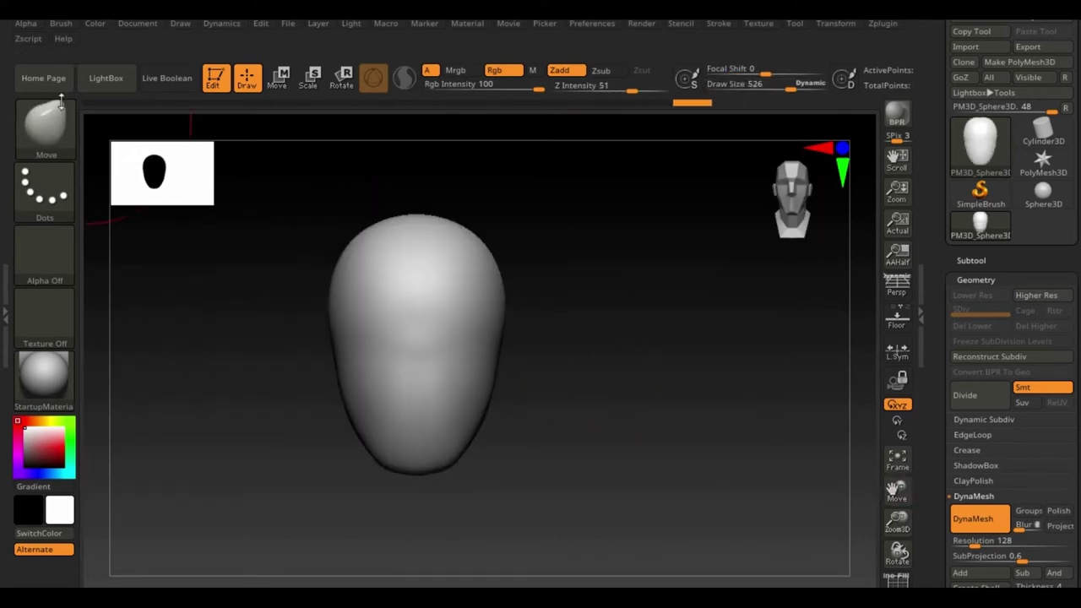
Adjust the topology options and turn the egg back to a front view.
{"action": "mouse_move", "coordinate": [386, 488]}
{"action": "left_mouse_down"}
{"action": "mouse_move", "coordinate": [340, 181]}
{"action": "mouse_move", "coordinate": [524, 220]}
{"action": "left_mouse_up"}
{"action": "scroll", "coordinate": [981, 335], "scroll_direction": "down", "scroll_amount": 5}
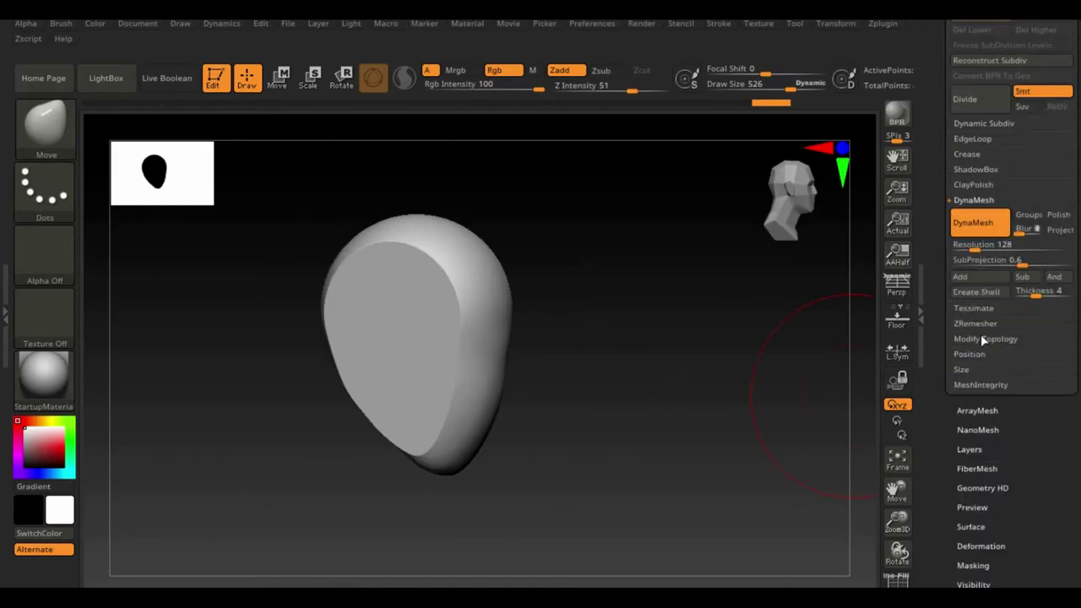
{"action": "left_click", "coordinate": [982, 338]}
{"action": "mouse_move", "coordinate": [586, 445]}
{"action": "left_mouse_down"}
{"action": "mouse_move", "coordinate": [562, 403]}
{"action": "mouse_move", "coordinate": [489, 471]}
{"action": "mouse_move", "coordinate": [595, 442]}
{"action": "mouse_move", "coordinate": [687, 440]}
{"action": "mouse_move", "coordinate": [723, 395]}
{"action": "mouse_move", "coordinate": [592, 397]}
{"action": "left_mouse_up"}
{"action": "key", "text": "b"}
{"action": "key", "text": "Escape"}
Mask the head, pull a neck down with the Transpose gizmo, and smooth the join.
{"action": "key", "text": "w"}
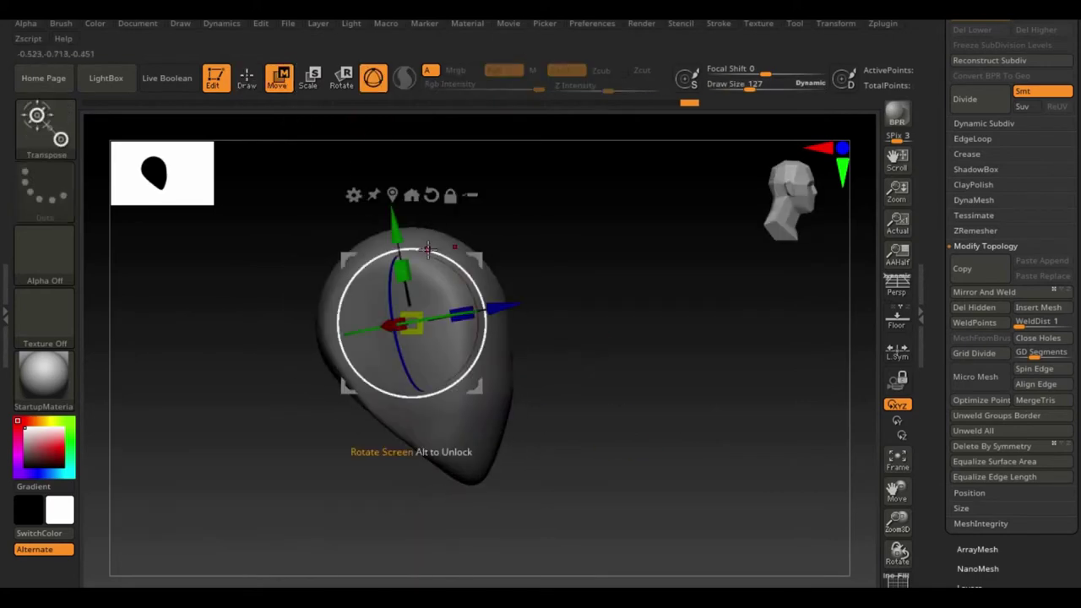
{"action": "left_click_drag", "start_coordinate": [586, 348], "coordinate": [567, 451]}
{"action": "mouse_move", "coordinate": [602, 395]}
{"action": "left_mouse_down", "text": "ctrl"}
{"action": "mouse_move", "coordinate": [662, 452]}
{"action": "mouse_move", "coordinate": [402, 485]}
{"action": "left_mouse_up", "text": "ctrl"}
{"action": "key", "text": "q"}
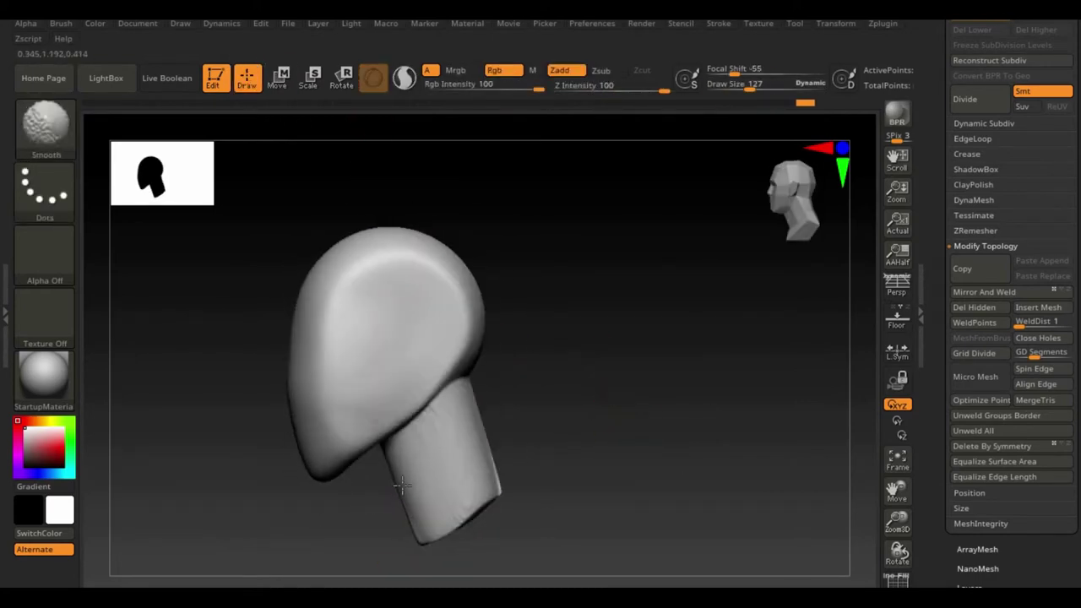
{"action": "left_click_drag", "start_coordinate": [362, 417], "coordinate": [603, 483]}
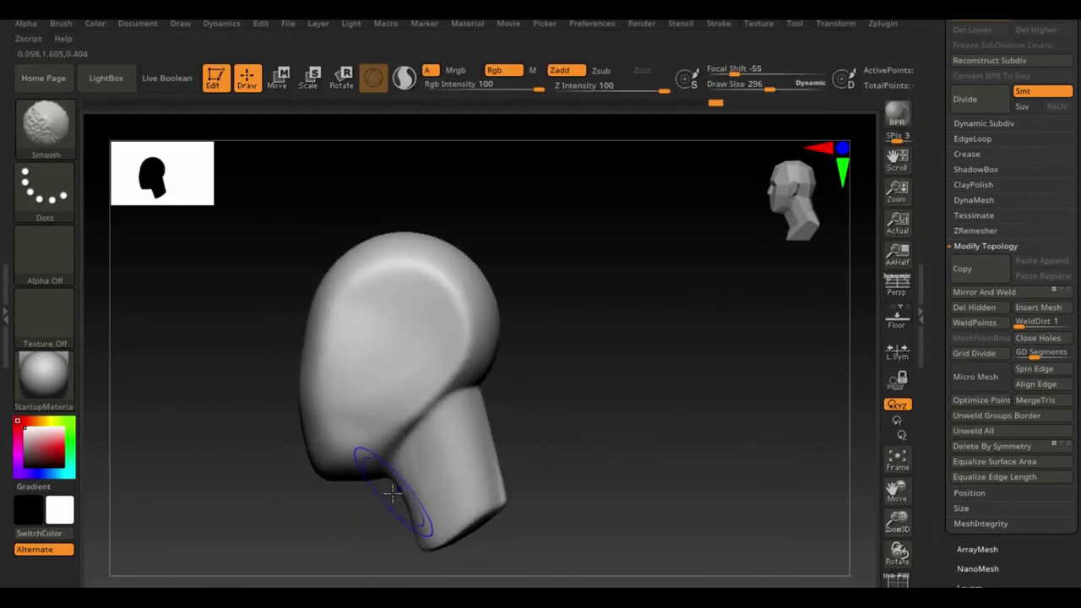
Reshape the neck with Move and build shallow eye sockets with ClayBuildup.
{"action": "key", "text": "space"}
{"action": "left_click_drag", "start_coordinate": [574, 371], "coordinate": [644, 408]}
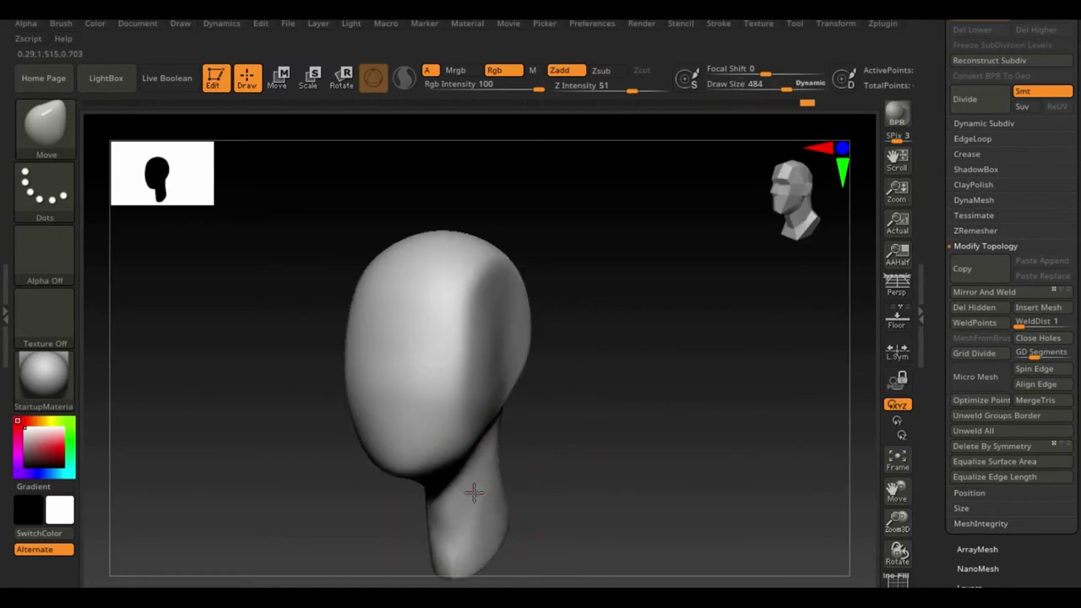
{"action": "left_click_drag", "start_coordinate": [473, 493], "coordinate": [442, 454]}
{"action": "key", "text": "b"}
{"action": "key", "text": "c"}
{"action": "key", "text": "b"}
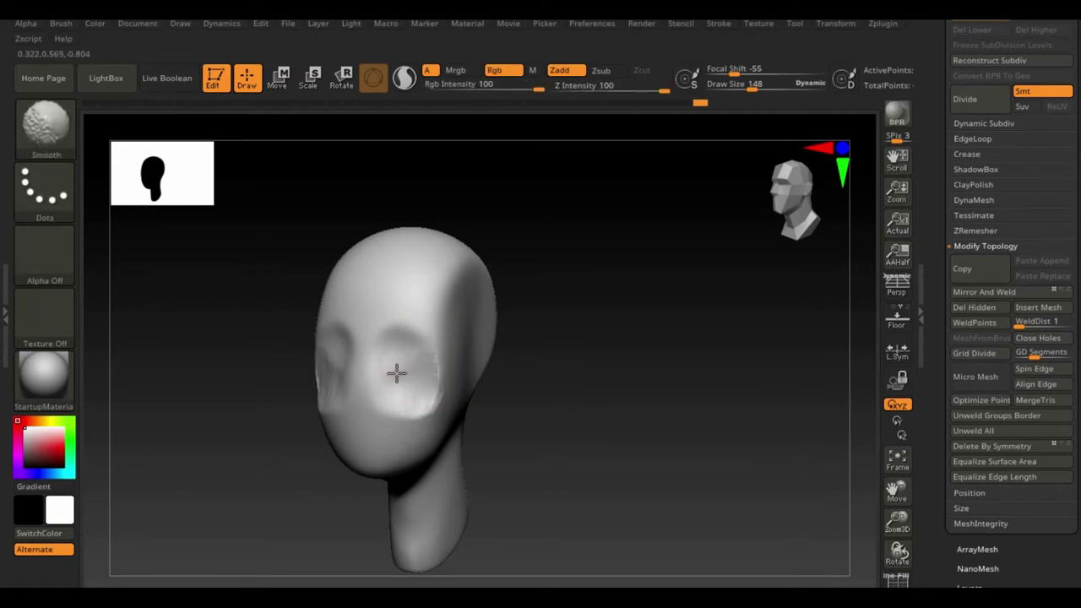
{"action": "mouse_move", "coordinate": [443, 416]}
{"action": "left_mouse_down"}
{"action": "mouse_move", "coordinate": [462, 399]}
{"action": "mouse_move", "coordinate": [586, 393]}
{"action": "left_mouse_up"}
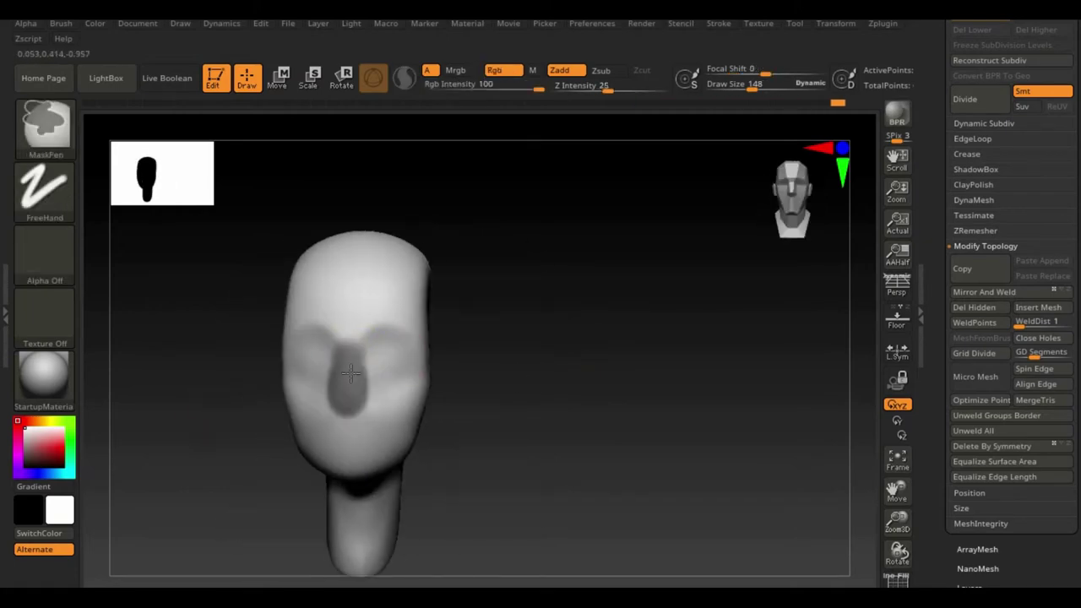
Pull a protruding nose out from the face with the Move brush.
{"action": "key", "text": "b"}
{"action": "key", "text": "m"}
{"action": "key", "text": "v"}
{"action": "left_click_drag", "start_coordinate": [350, 399], "coordinate": [317, 401]}
{"action": "left_click_drag", "start_coordinate": [662, 413], "coordinate": [621, 374]}
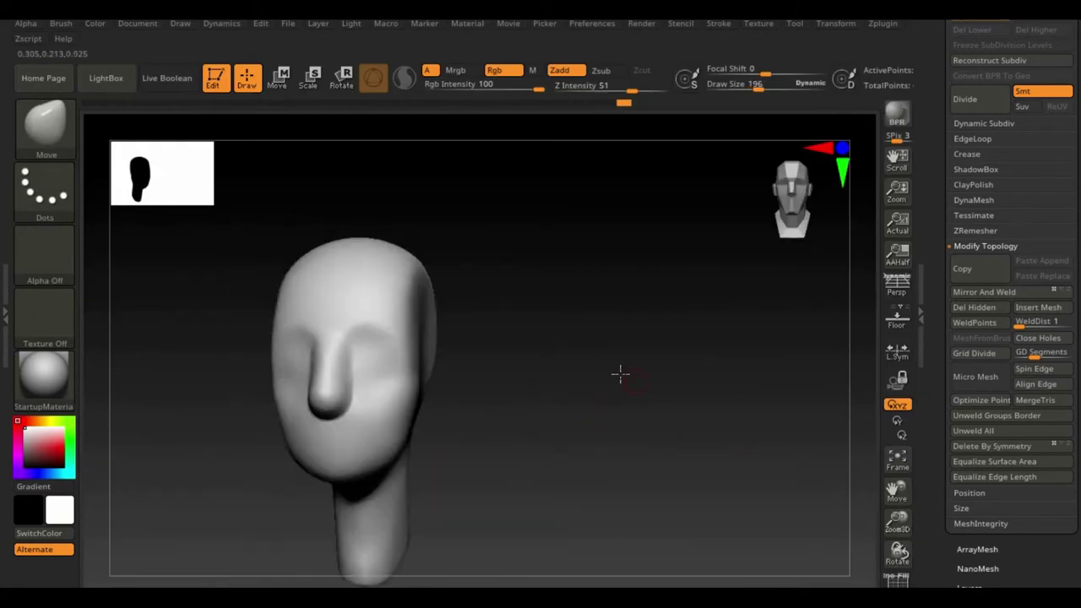
{"action": "key", "text": "ctrl+shift+z"}
{"action": "key", "text": "ctrl+shift+z"}
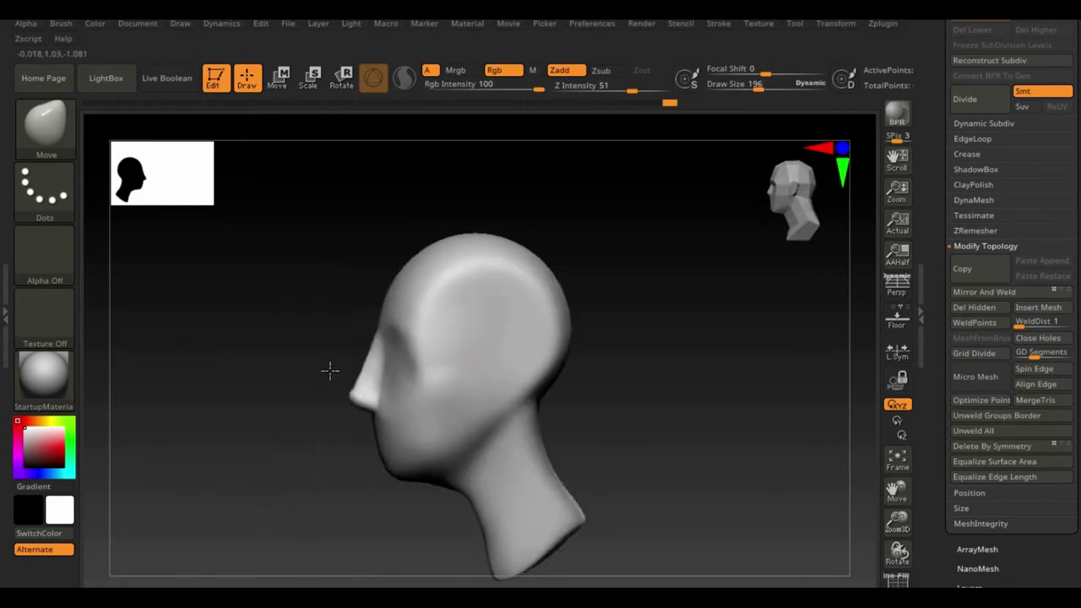
{"action": "key", "text": "ctrl+shift+z"}
{"action": "key", "text": "ctrl+shift+z"}
Build up the lips with ClayBuildup and smooth the eye sockets.
{"action": "key", "text": "b"}
{"action": "key", "text": "c"}
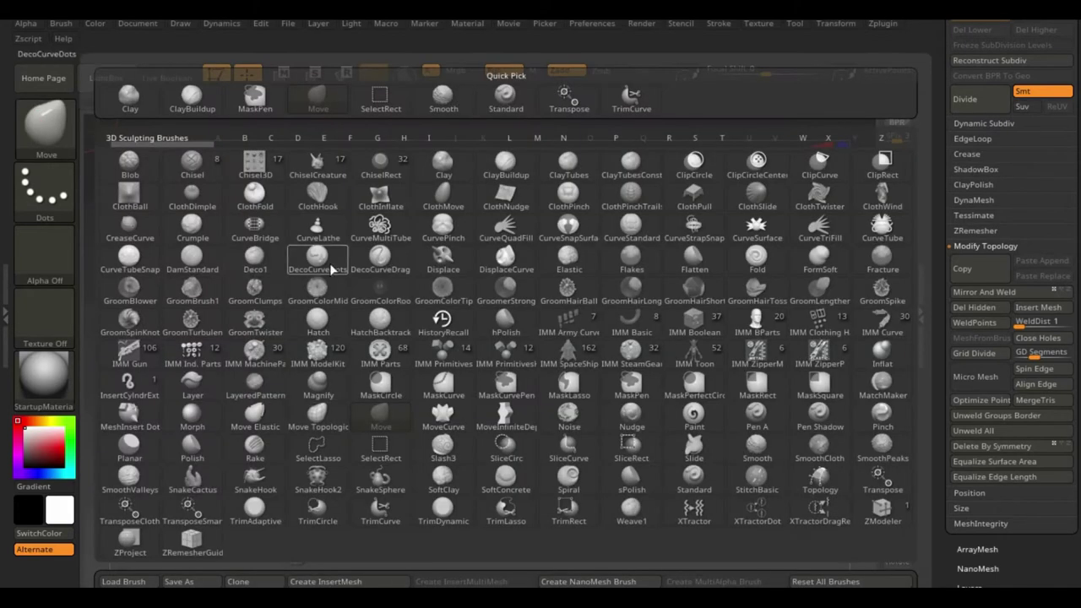
{"action": "key", "text": "b"}
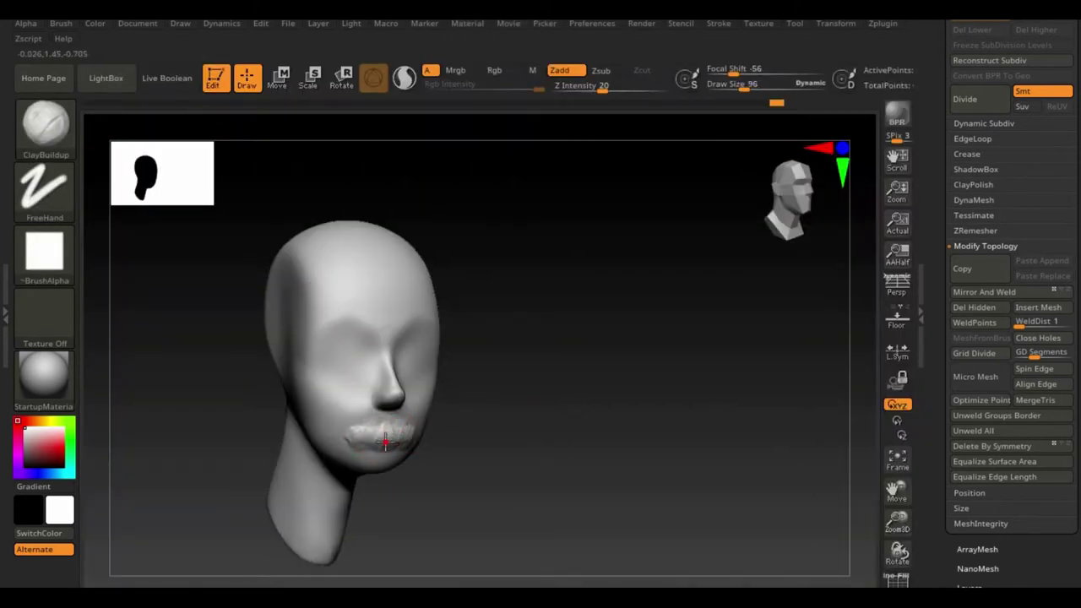
{"action": "key", "text": "ctrl+shift+z"}
{"action": "key", "text": "ctrl+z"}
{"action": "key", "text": "ctrl+z"}
{"action": "key", "text": "ctrl+z"}
{"action": "key", "text": "ctrl+shift+z"}
{"action": "key", "text": "ctrl+shift+z"}
{"action": "key", "text": "ctrl+shift+z"}
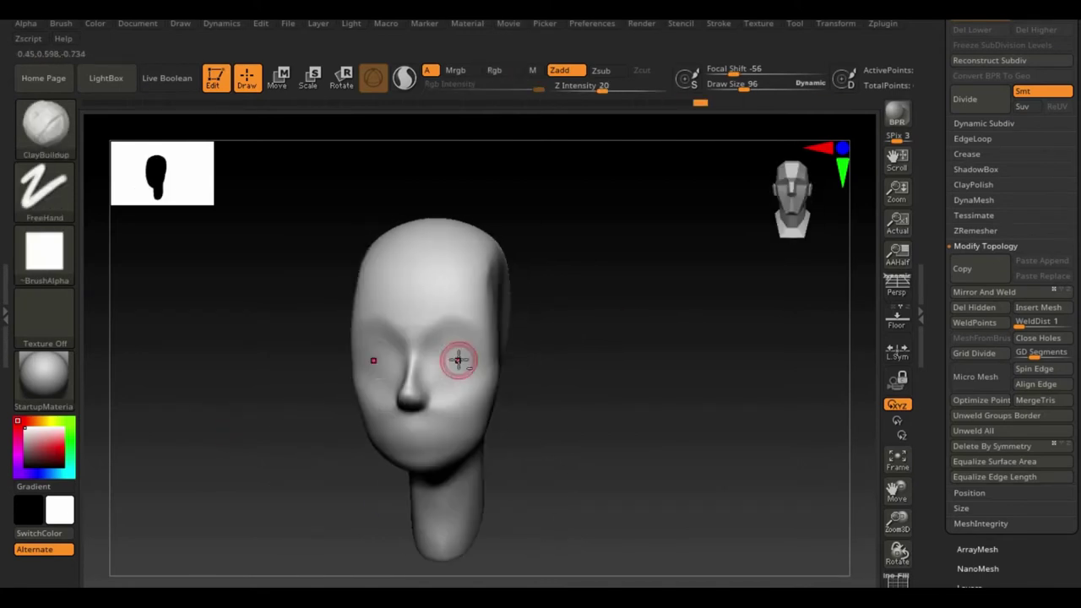
{"action": "key", "text": "shift"}
{"action": "key", "text": "ctrl+shift+z"}
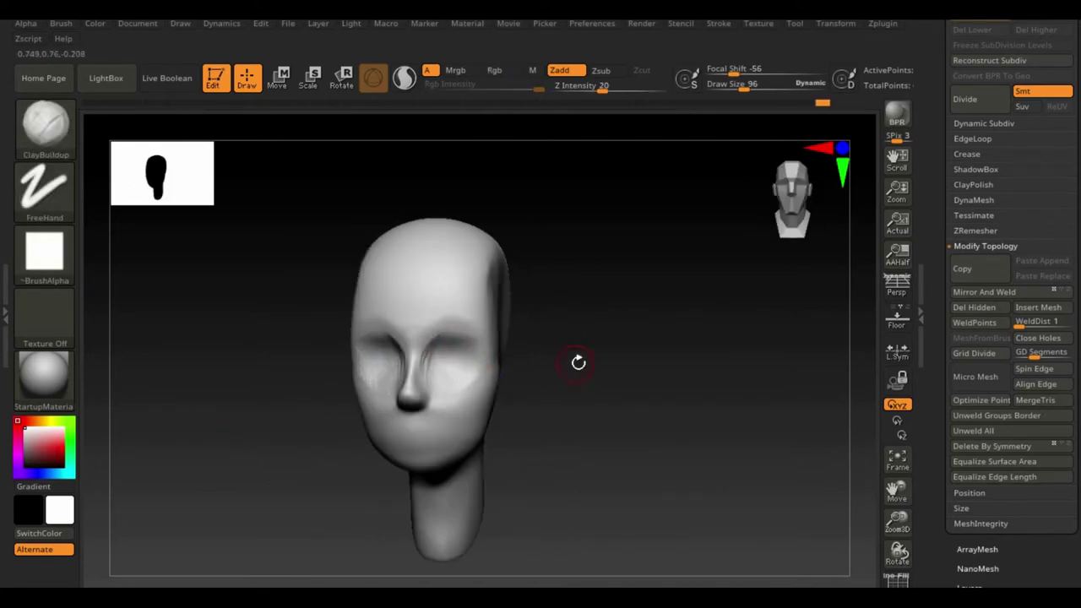
{"action": "key", "text": "ctrl+shift+z"}
Carve nostrils into the nose tip and activate the appended PM3D_Sphere3D1 sphere.
{"action": "key", "text": "ctrl+shift+z"}
{"action": "key", "text": "ctrl+shift+z"}
{"action": "right_click_drag", "start_coordinate": [360, 338], "coordinate": [365, 372]}
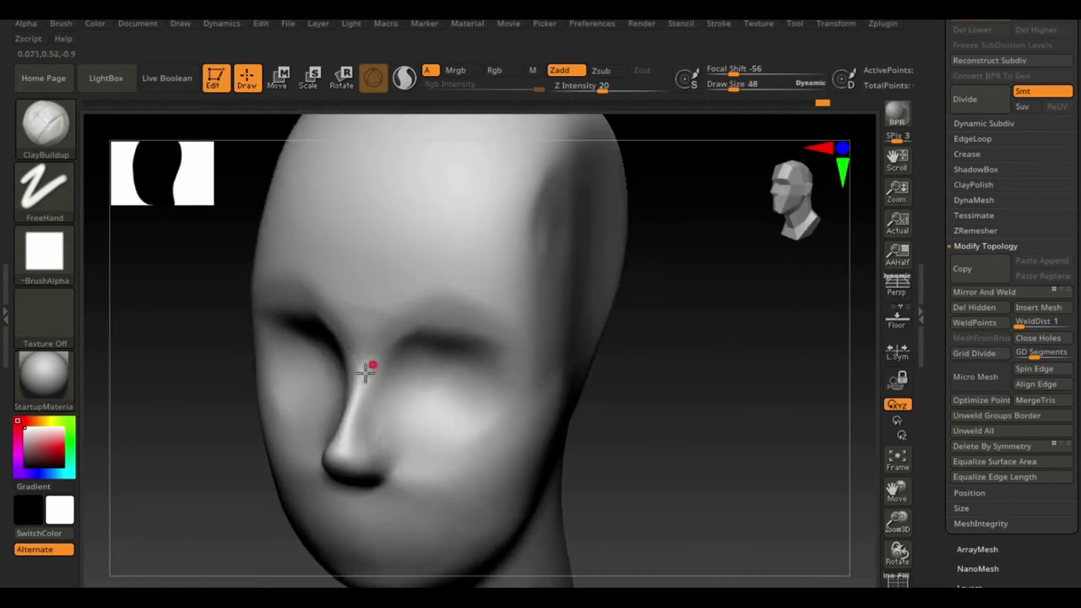
{"action": "key", "text": "ctrl+shift+z"}
{"action": "key", "text": "ctrl+shift+z"}
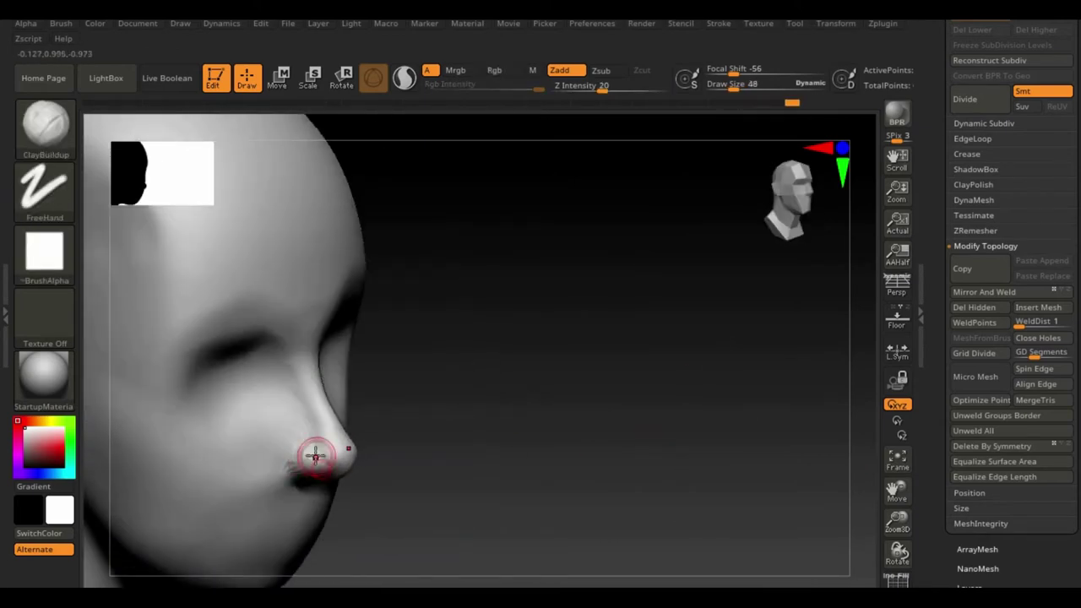
{"action": "key", "text": "ctrl+shift+z"}
{"action": "key", "text": "ctrl+shift+z"}
{"action": "key", "text": "ctrl+shift+z"}
{"action": "key", "text": "ctrl+shift+z"}
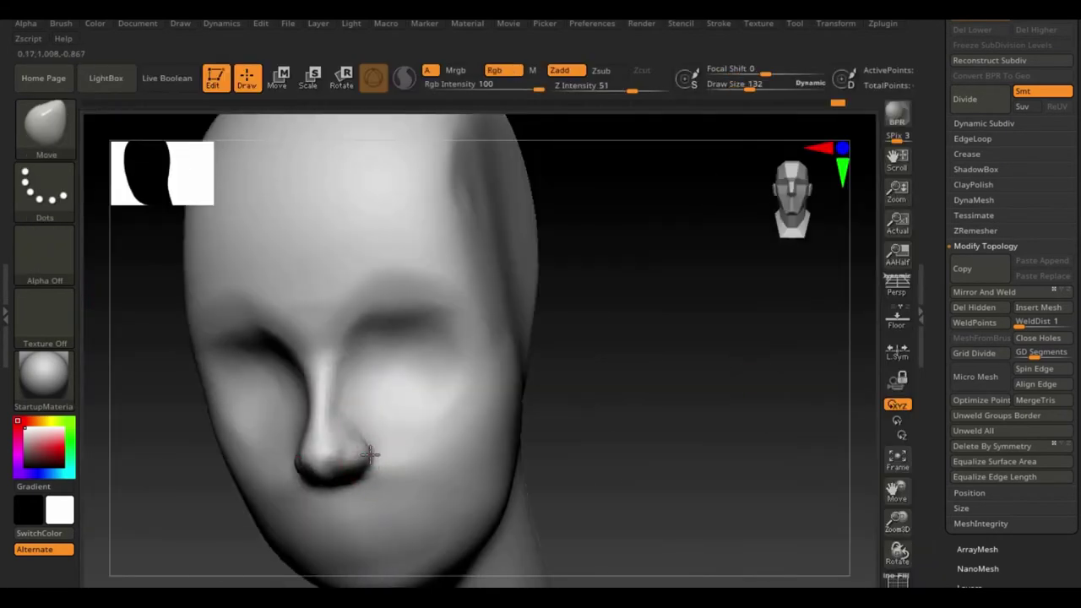
{"action": "key", "text": "ctrl+shift+z"}
{"action": "key", "text": "ctrl+shift+z"}
{"action": "key", "text": "ctrl+shift+z"}
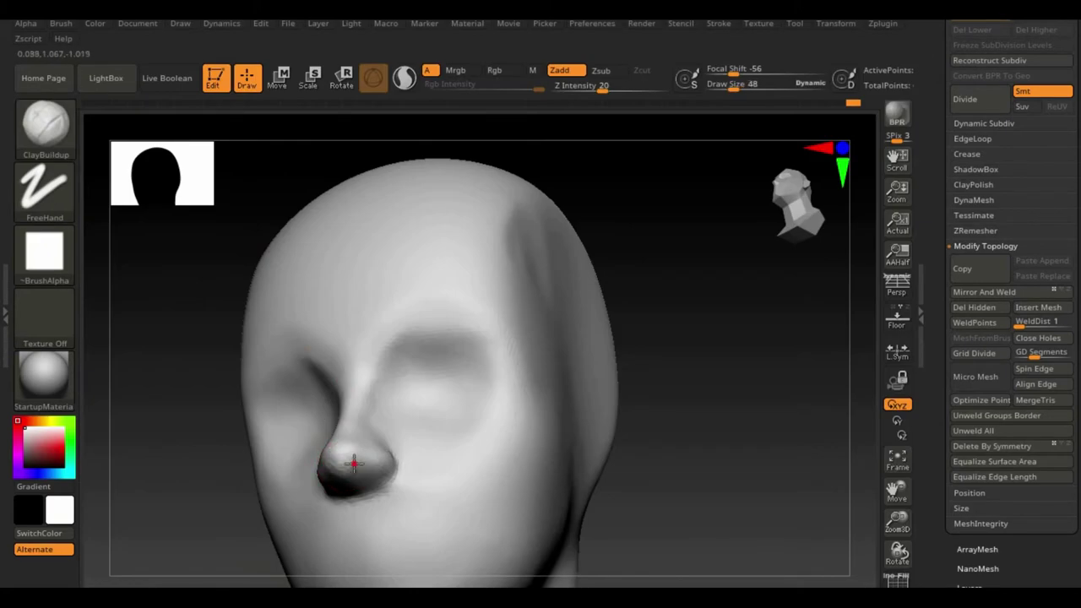
{"action": "key", "text": "ctrl+shift+z"}
{"action": "key", "text": "ctrl+shift+z"}
{"action": "key", "text": "ctrl+shift+z"}
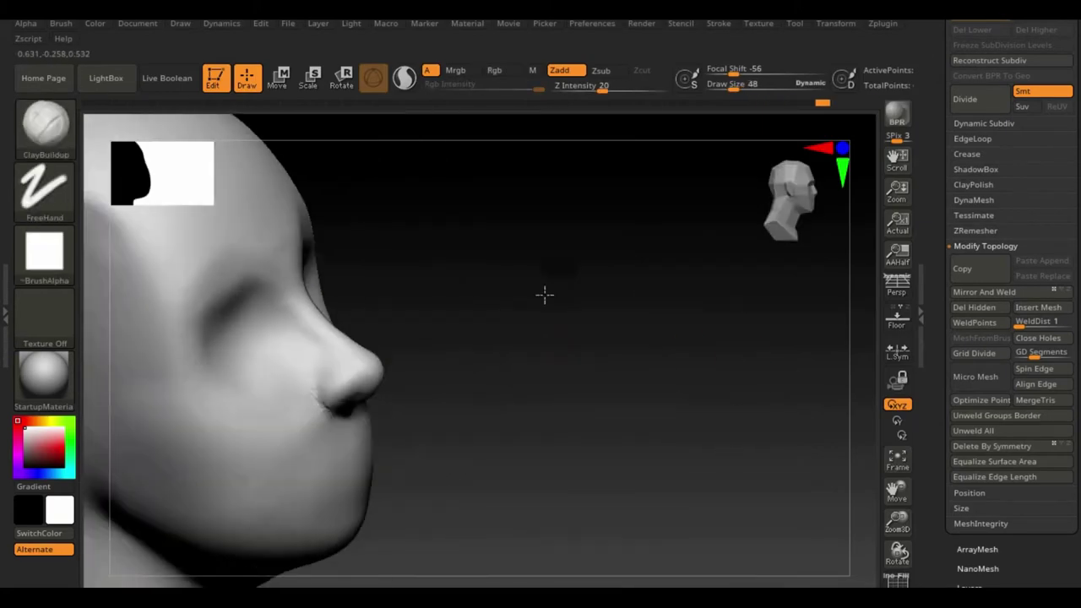
{"action": "key", "text": "ctrl+shift+z"}
{"action": "key", "text": "ctrl+shift+z"}
{"action": "key", "text": "ctrl+shift+z"}
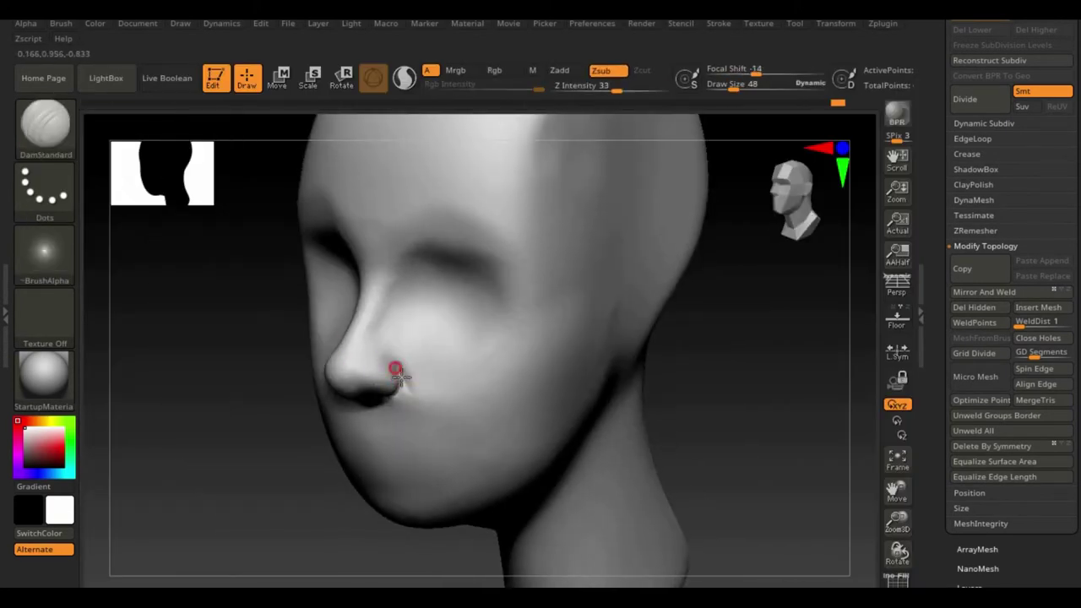
{"action": "key", "text": "ctrl+shift+z"}
{"action": "key", "text": "ctrl+shift+z"}
{"action": "key", "text": "ctrl+shift+z"}
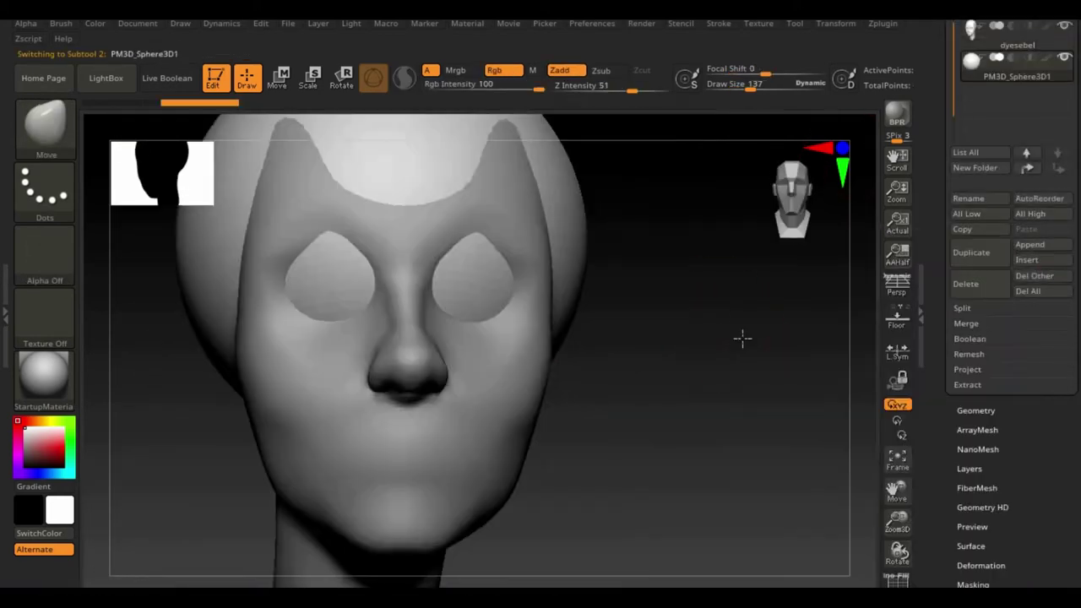
{"action": "key", "text": "ctrl+shift+z"}
Place the move gizmo on the eye sphere in a close front view.
{"action": "key", "text": "ctrl+shift+z"}
{"action": "key", "text": "ctrl+shift+z"}
{"action": "key", "text": "ctrl+shift+z"}
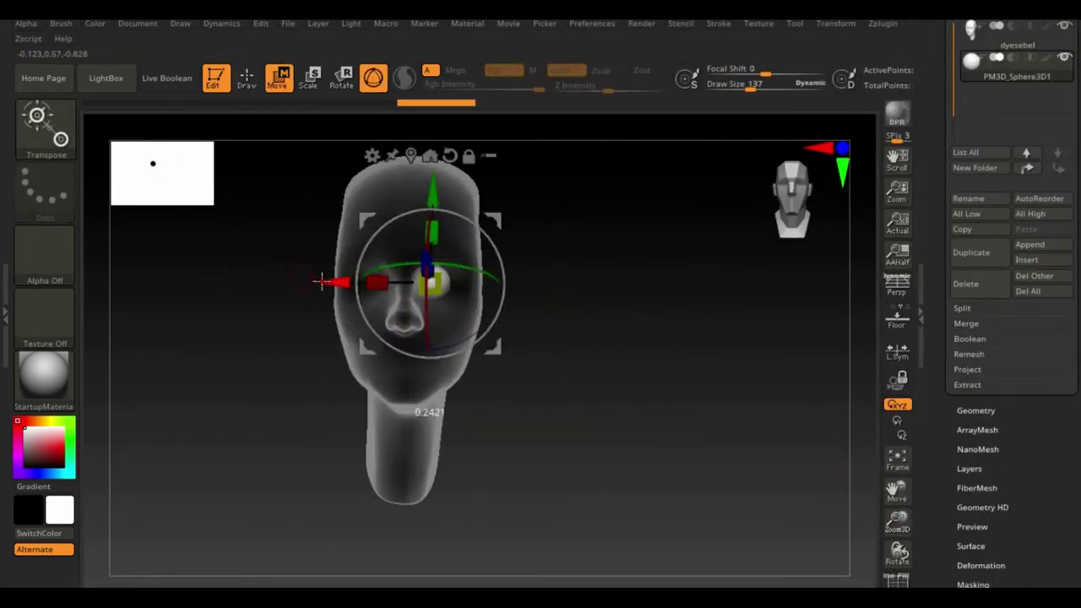
{"action": "key", "text": "ctrl+shift+z"}
{"action": "key", "text": "ctrl+shift+z"}
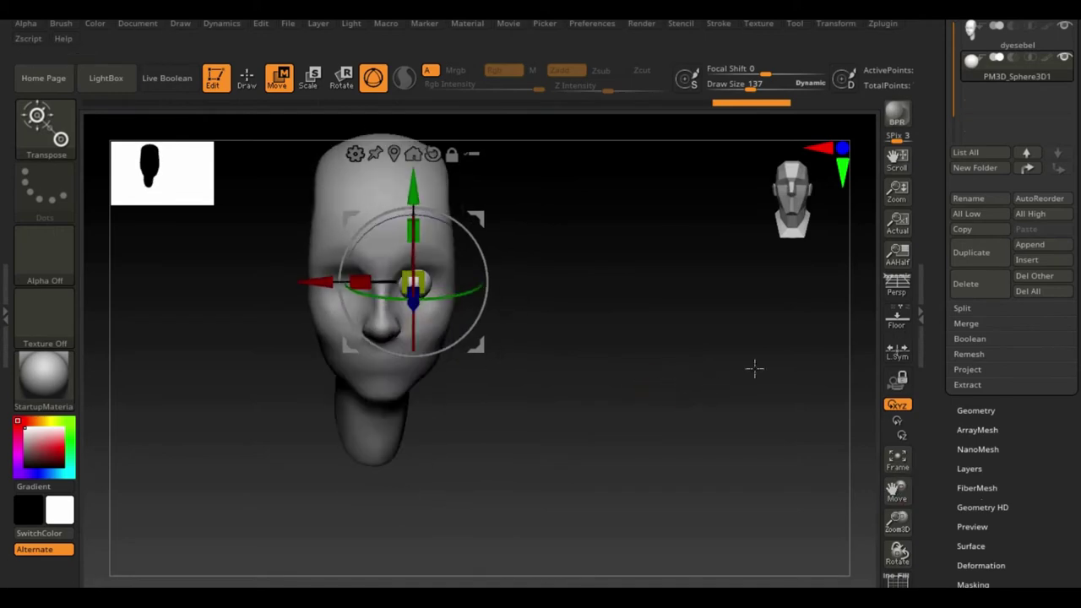
{"action": "key", "text": "ctrl+shift+z"}
{"action": "left_click", "coordinate": [414, 182]}
{"action": "key", "text": "ctrl+shift+z"}
{"action": "key", "text": "ctrl+shift+z"}
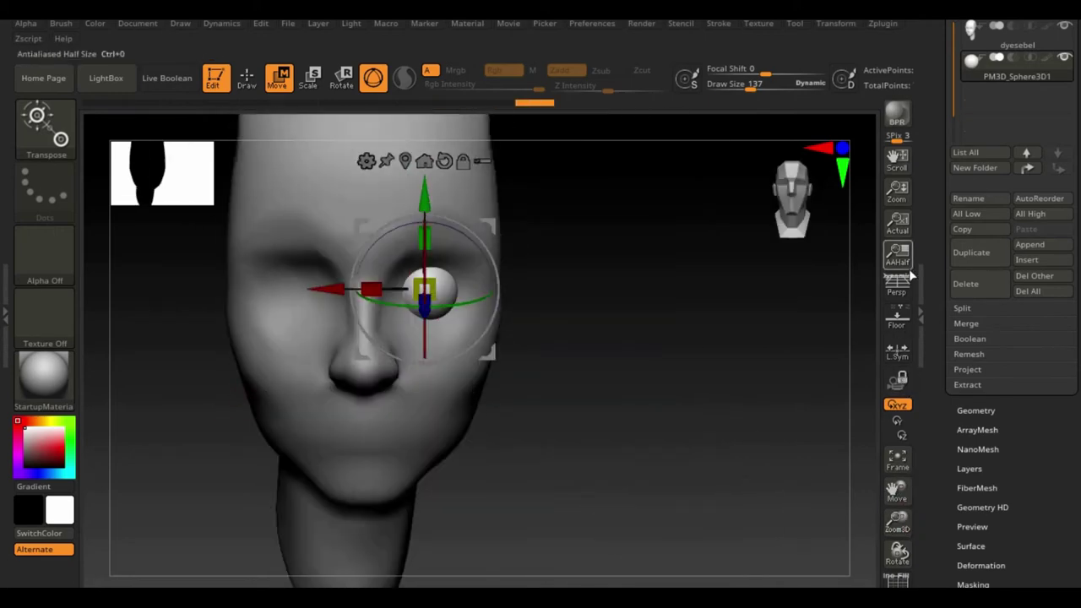
{"action": "key", "text": "ctrl+shift+z"}
{"action": "key", "text": "ctrl+shift+z"}
Slice part of the eye sphere away with the curve trim brush and duplicate it.
{"action": "key", "text": "b"}
{"action": "key", "text": "t"}
{"action": "key", "text": "c"}
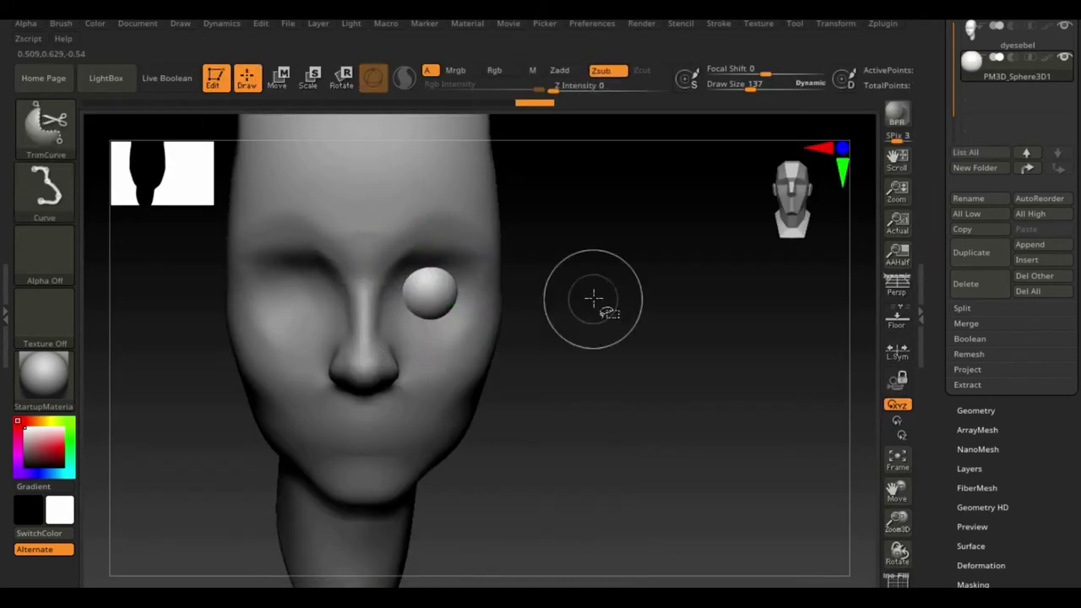
{"action": "left_click_drag", "start_coordinate": [457, 291], "coordinate": [484, 290]}
{"action": "key", "text": "w"}
{"action": "key", "text": "ctrl+shift+d"}
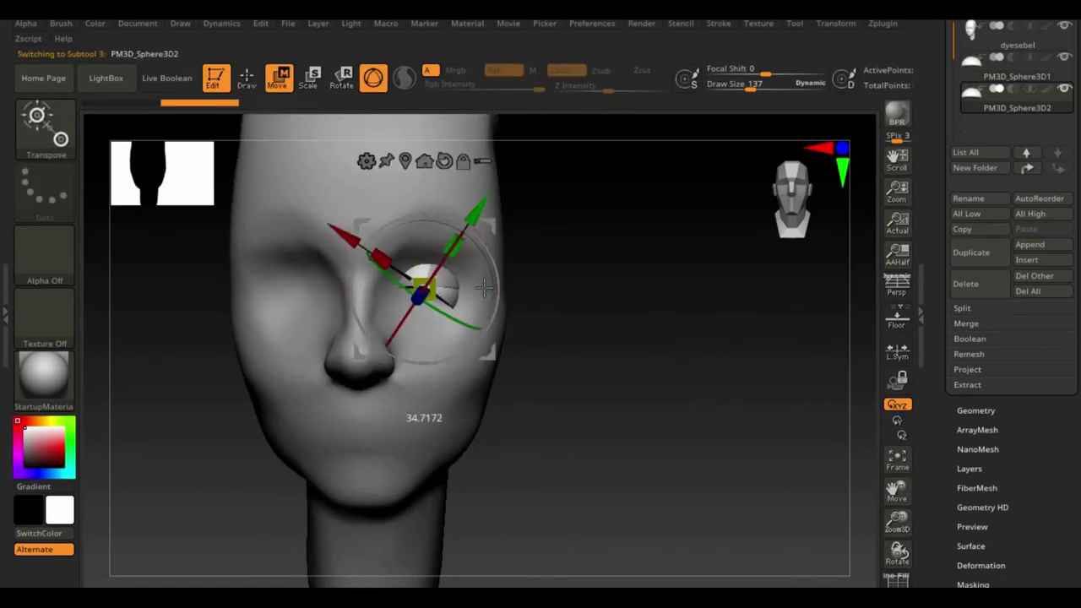
{"action": "key", "text": "q"}
Switch to the Move brush, activate PM3D_Sphere3D1, and inspect the eye from the side.
{"action": "key", "text": "b"}
{"action": "key", "text": "m"}
{"action": "key", "text": "v"}
{"action": "key", "text": "space"}
{"action": "left_click", "coordinate": [414, 281], "text": "alt"}
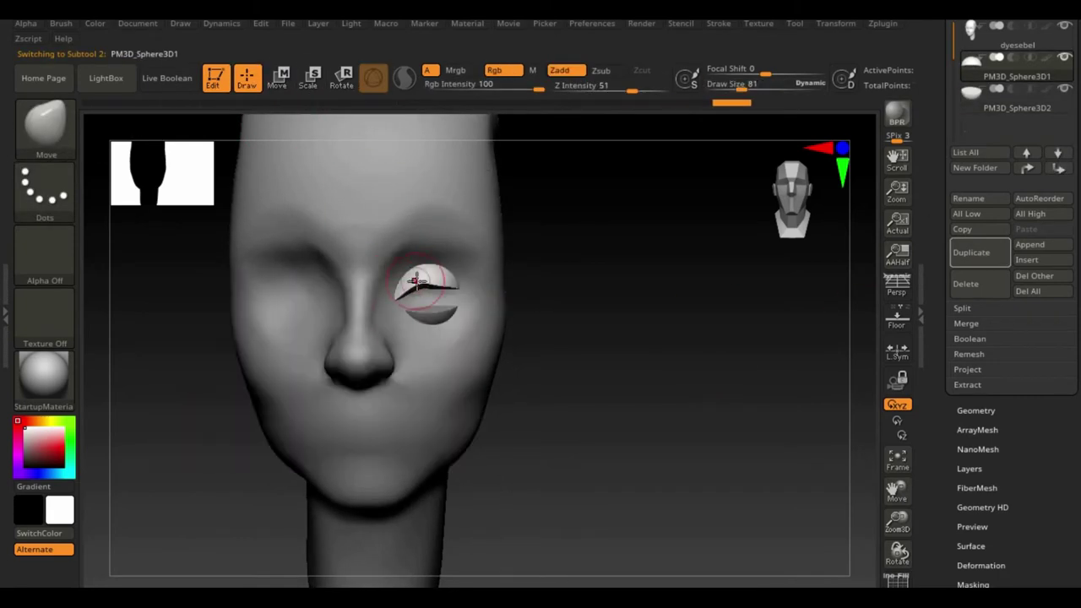
{"action": "left_click_drag", "start_coordinate": [398, 297], "coordinate": [560, 306]}
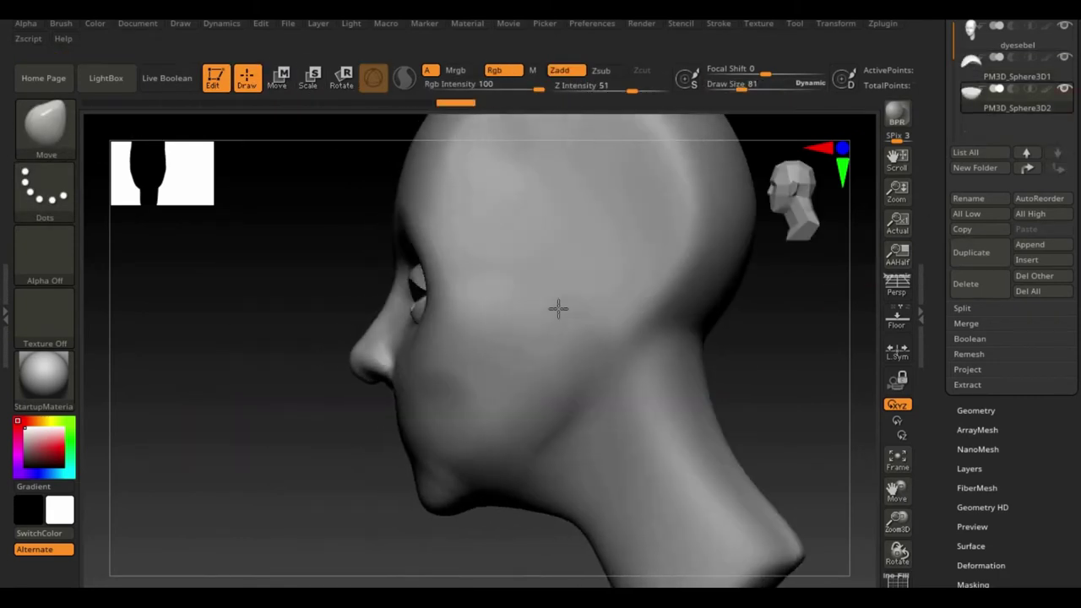
{"action": "left_click", "coordinate": [446, 314], "text": "alt"}
{"action": "left_click_drag", "start_coordinate": [453, 298], "coordinate": [271, 416], "text": "shift"}
Mirror the eye sphere to the other side with SubTool Master's Mirror.
{"action": "left_click", "coordinate": [1018, 165]}
{"action": "left_click", "coordinate": [966, 418]}
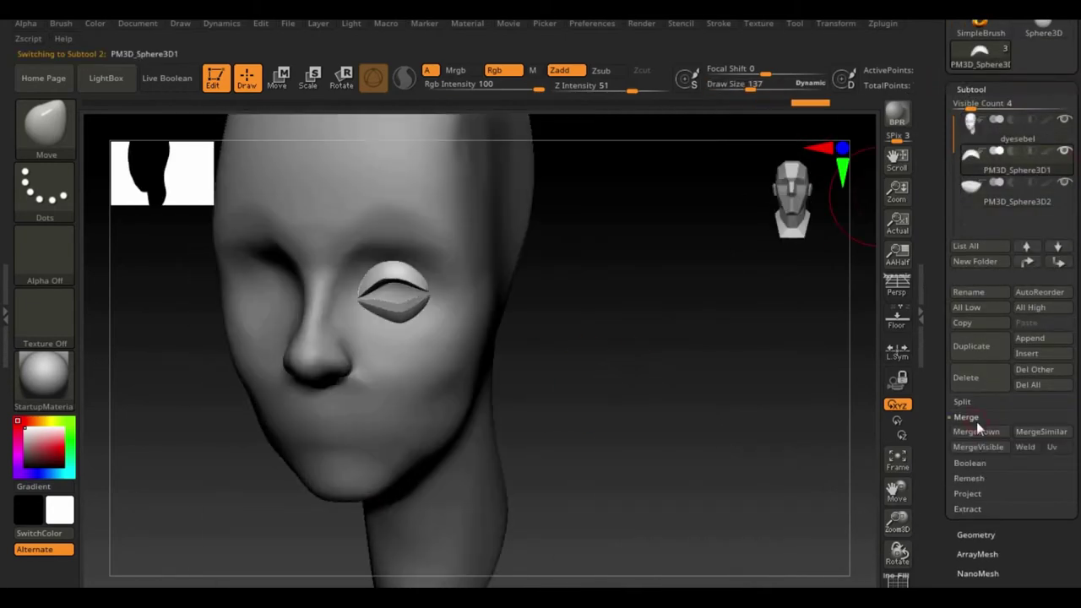
{"action": "left_click", "coordinate": [883, 23]}
{"action": "left_click", "coordinate": [942, 290]}
{"action": "left_click", "coordinate": [989, 362]}
{"action": "left_click_drag", "start_coordinate": [591, 287], "coordinate": [682, 284]}
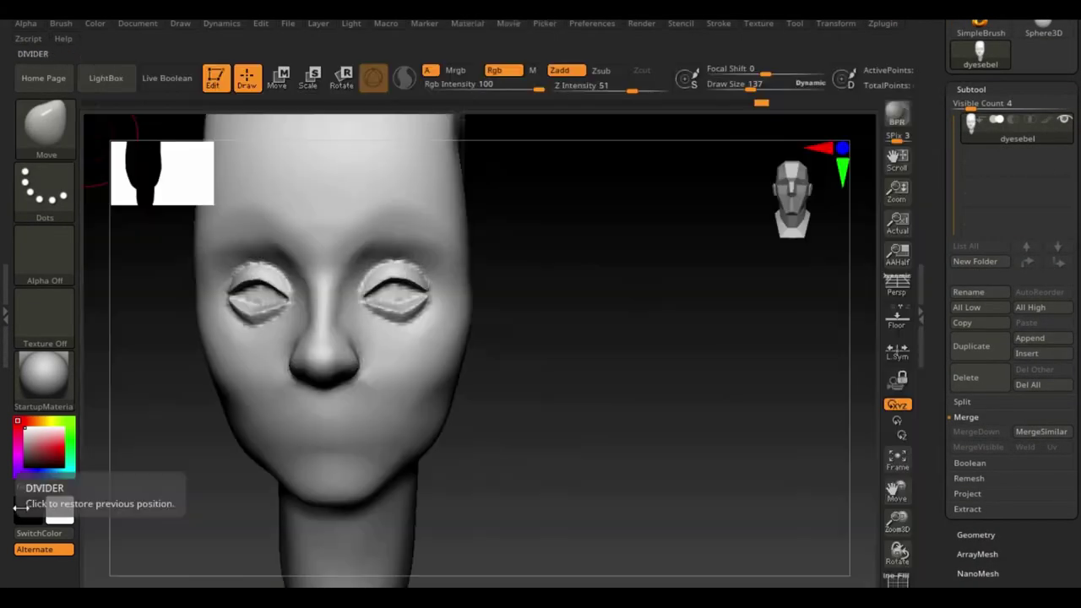
{"action": "left_click_drag", "start_coordinate": [591, 388], "coordinate": [644, 409], "text": "alt"}
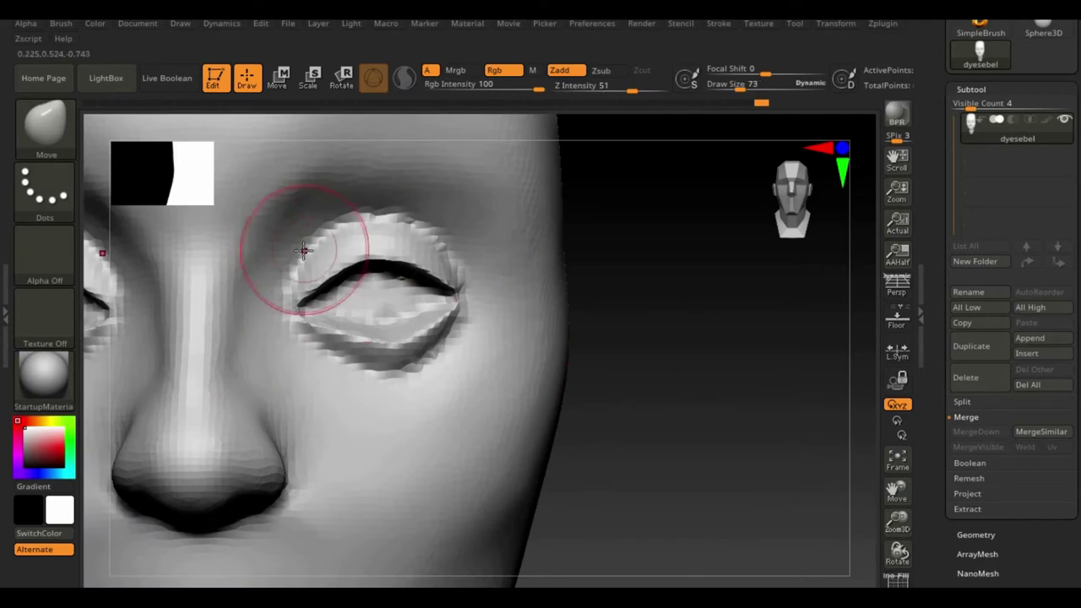
{"action": "mouse_move", "coordinate": [304, 250]}
{"action": "left_mouse_down", "text": "alt"}
{"action": "mouse_move", "coordinate": [459, 337]}
{"action": "mouse_move", "coordinate": [797, 363]}
{"action": "mouse_move", "coordinate": [218, 479]}
{"action": "mouse_move", "coordinate": [286, 340]}
{"action": "left_mouse_up", "text": "alt"}
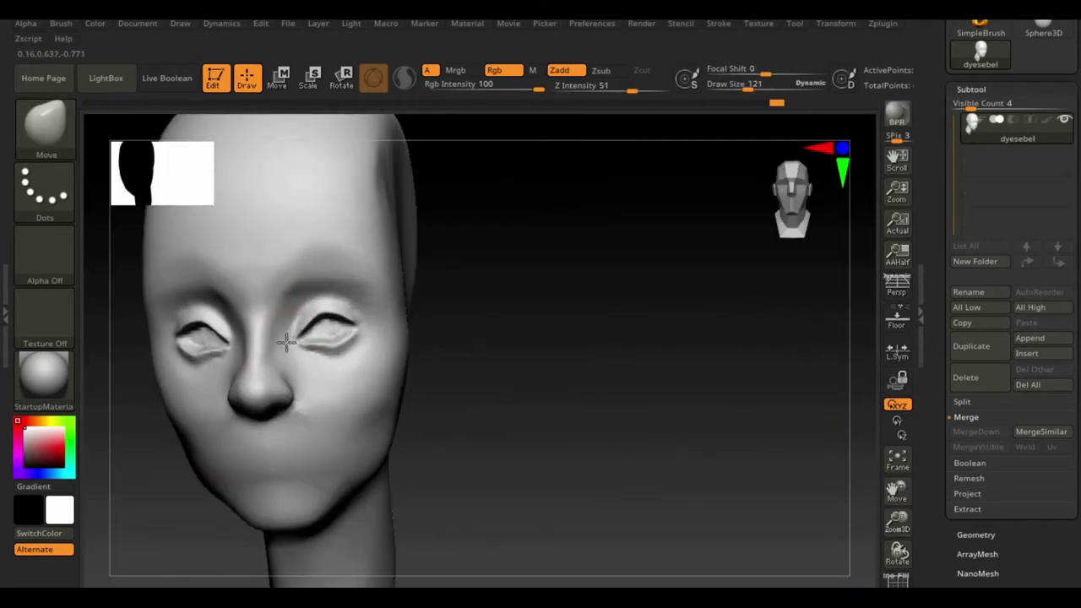
Reposition the eye in its socket with the gizmo and mirror it again.
{"action": "left_click_drag", "start_coordinate": [354, 321], "coordinate": [575, 333]}
{"action": "left_click", "coordinate": [575, 333], "text": "alt"}
{"action": "key", "text": "w"}
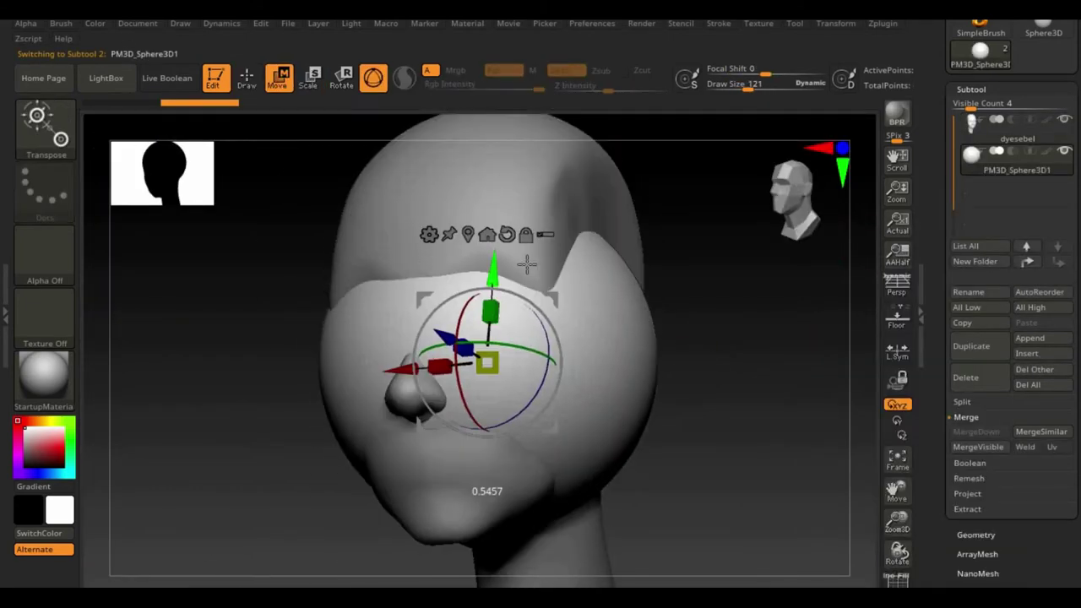
{"action": "mouse_move", "coordinate": [671, 355]}
{"action": "left_mouse_down"}
{"action": "mouse_move", "coordinate": [387, 336]}
{"action": "mouse_move", "coordinate": [541, 347]}
{"action": "mouse_move", "coordinate": [321, 346]}
{"action": "mouse_move", "coordinate": [507, 354]}
{"action": "left_mouse_up"}
{"action": "mouse_move", "coordinate": [300, 342]}
{"action": "left_mouse_down"}
{"action": "mouse_move", "coordinate": [289, 341]}
{"action": "mouse_move", "coordinate": [577, 374]}
{"action": "left_mouse_up"}
{"action": "left_click", "coordinate": [883, 23]}
{"action": "left_click", "coordinate": [929, 211]}
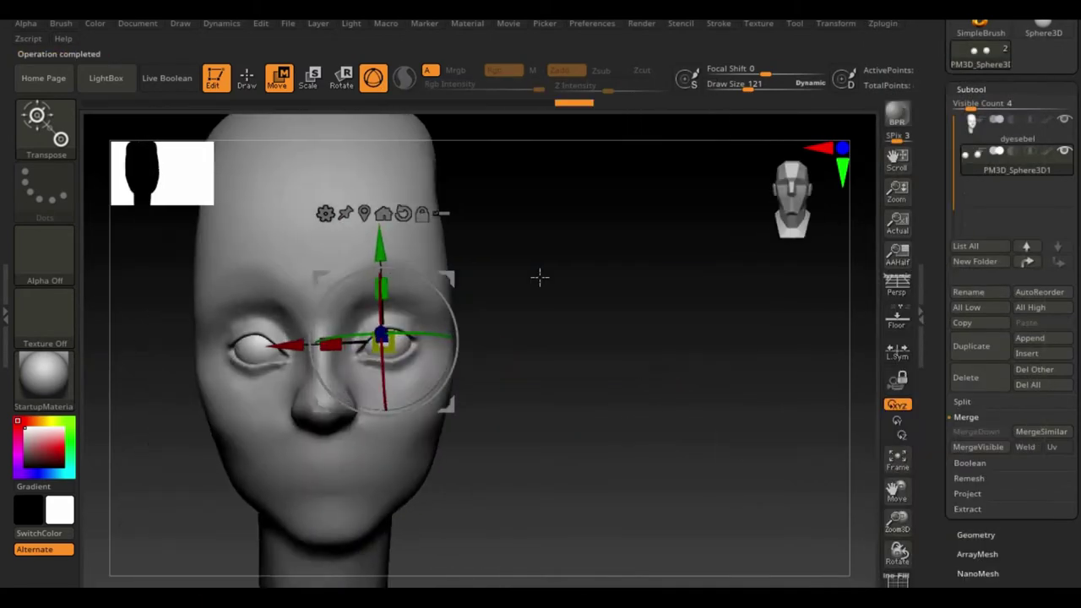
{"action": "key", "text": "q"}
{"action": "left_click_drag", "start_coordinate": [540, 276], "coordinate": [642, 253]}
{"action": "mouse_move", "coordinate": [853, 207]}
{"action": "left_mouse_down"}
{"action": "mouse_move", "coordinate": [789, 319]}
{"action": "mouse_move", "coordinate": [682, 443]}
{"action": "left_mouse_up"}
Carve the parting line between the lips with the DamStandard brush.
{"action": "key", "text": "b"}
{"action": "key", "text": "d"}
{"action": "key", "text": "s"}
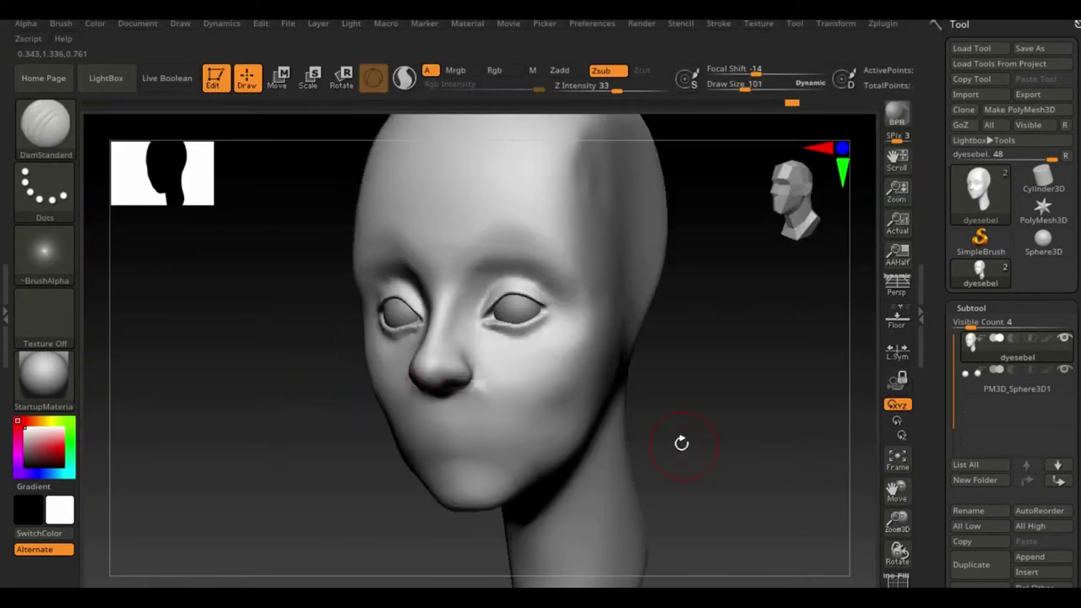
{"action": "mouse_move", "coordinate": [574, 443]}
{"action": "left_mouse_down"}
{"action": "mouse_move", "coordinate": [652, 425]}
{"action": "mouse_move", "coordinate": [676, 434]}
{"action": "left_mouse_up"}
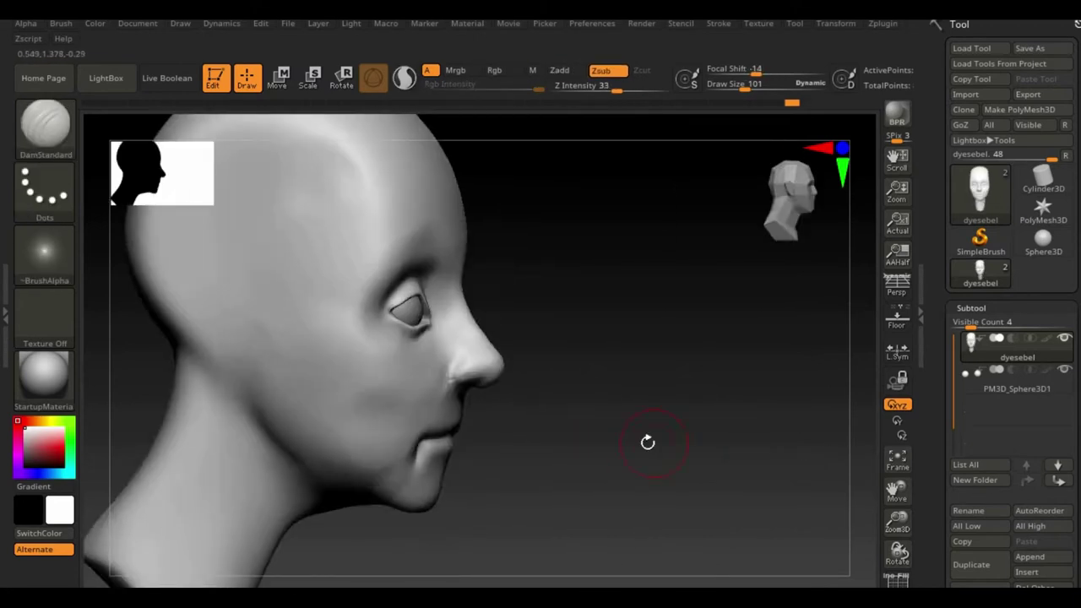
Build fuller lips with ClayBuildup, checking them in profile and three-quarter views.
{"action": "key", "text": "ctrl"}
{"action": "key", "text": "b"}
{"action": "key", "text": "c"}
{"action": "key", "text": "b"}
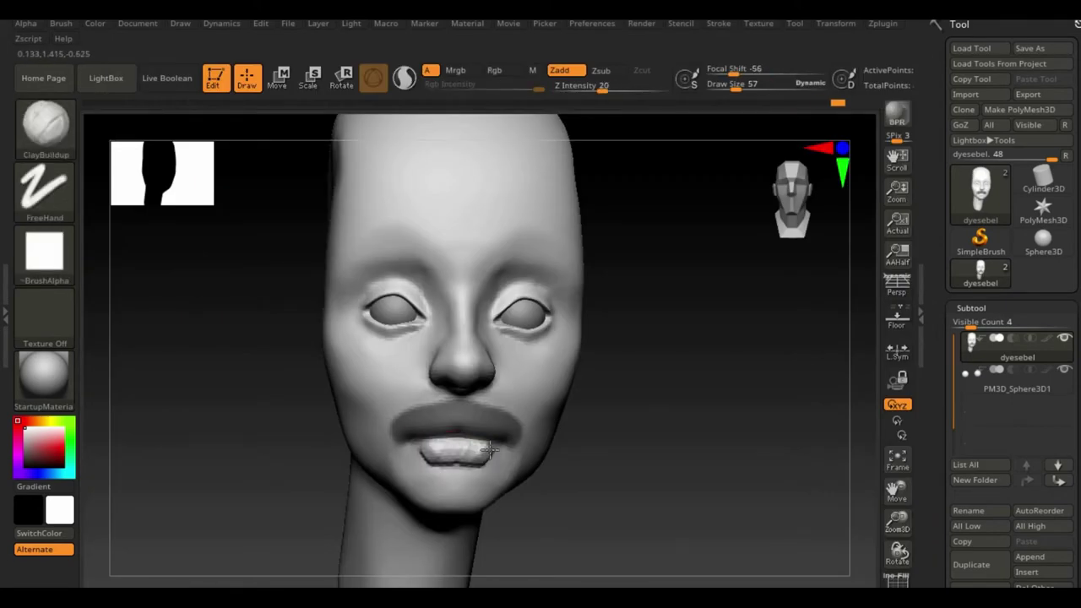
{"action": "left_click_drag", "start_coordinate": [512, 427], "coordinate": [421, 461]}
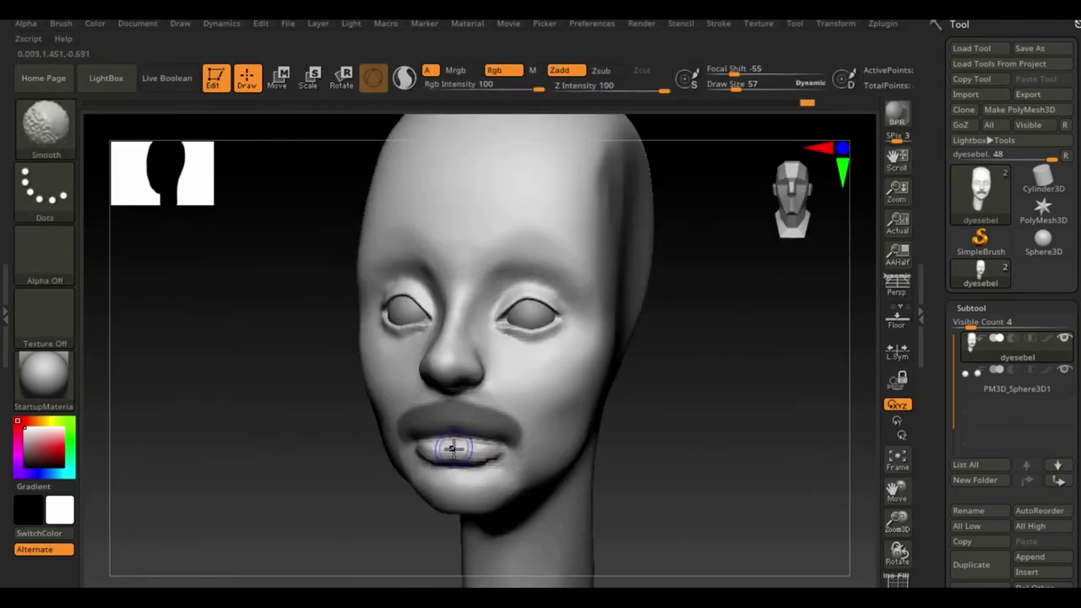
{"action": "mouse_move", "coordinate": [591, 473]}
{"action": "left_mouse_down"}
{"action": "mouse_move", "coordinate": [663, 414]}
{"action": "mouse_move", "coordinate": [717, 398]}
{"action": "mouse_move", "coordinate": [769, 408]}
{"action": "mouse_move", "coordinate": [676, 406]}
{"action": "left_mouse_up"}
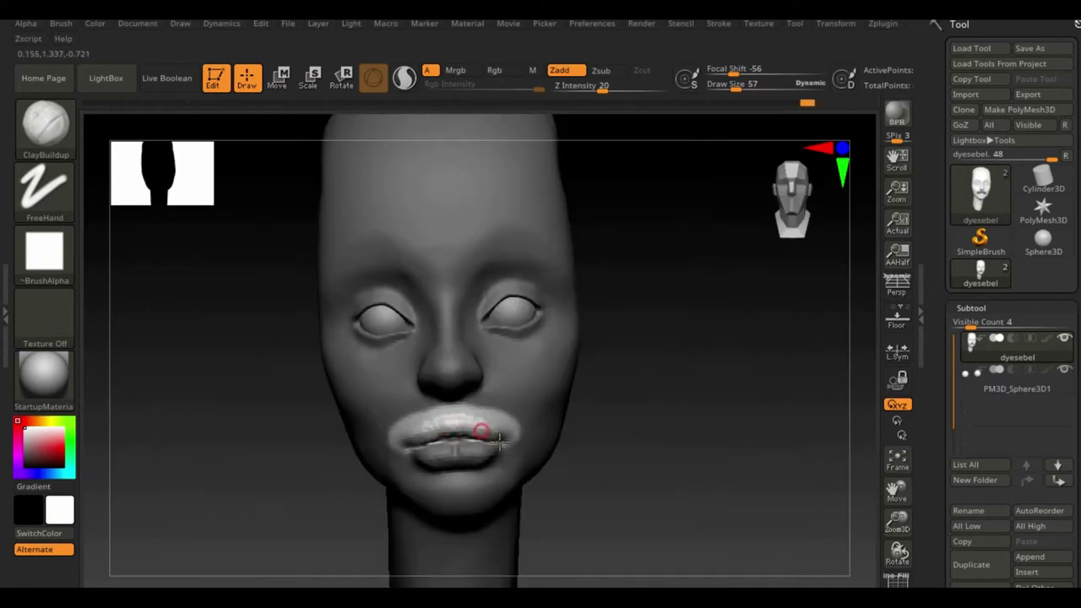
{"action": "mouse_move", "coordinate": [500, 440]}
{"action": "left_mouse_down"}
{"action": "mouse_move", "coordinate": [740, 451]}
{"action": "mouse_move", "coordinate": [622, 386]}
{"action": "left_mouse_up"}
{"action": "mouse_move", "coordinate": [519, 420]}
{"action": "left_mouse_down"}
{"action": "mouse_move", "coordinate": [651, 403]}
{"action": "mouse_move", "coordinate": [751, 414]}
{"action": "mouse_move", "coordinate": [639, 391]}
{"action": "mouse_move", "coordinate": [299, 394]}
{"action": "mouse_move", "coordinate": [478, 418]}
{"action": "mouse_move", "coordinate": [700, 386]}
{"action": "mouse_move", "coordinate": [811, 405]}
{"action": "mouse_move", "coordinate": [751, 415]}
{"action": "left_mouse_up"}
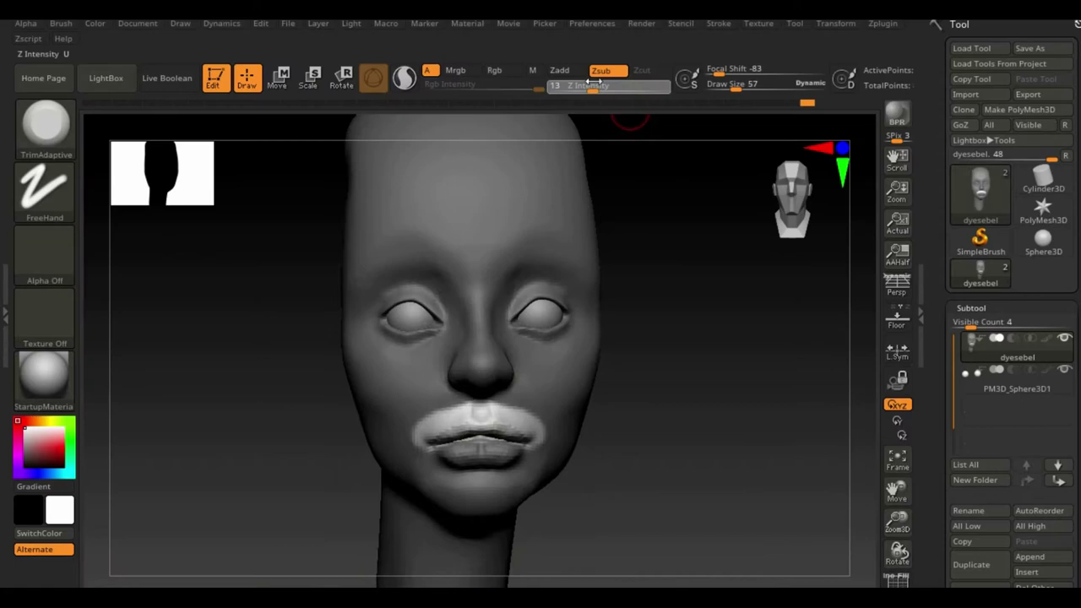
{"action": "key", "text": "space"}
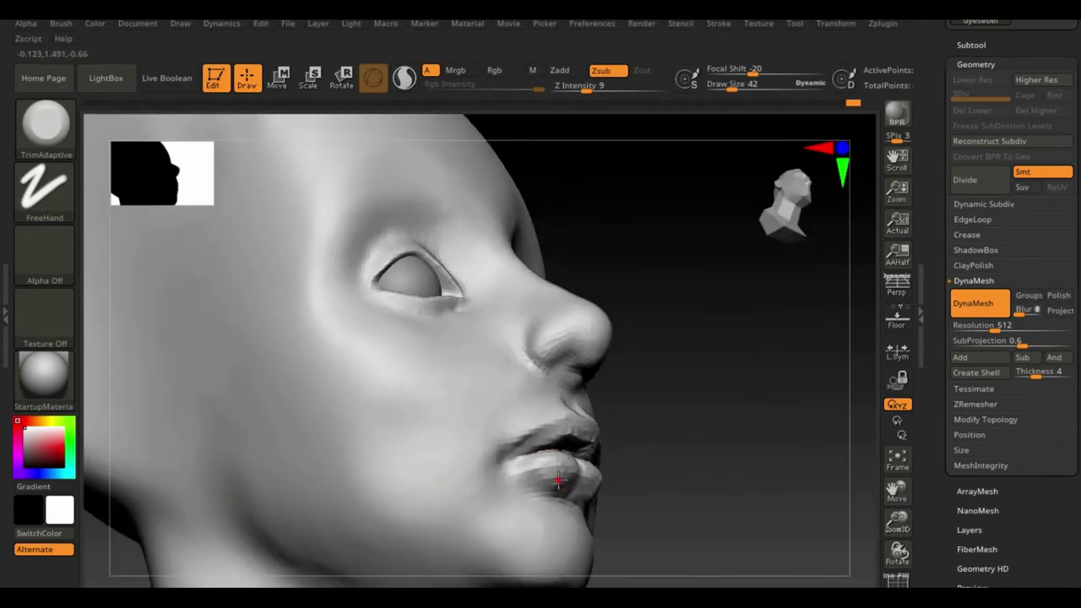
Smooth around the nose and mouth and pull the cheeks and jaw inward, checking symmetry.
{"action": "left_click_drag", "start_coordinate": [897, 507], "coordinate": [897, 522]}
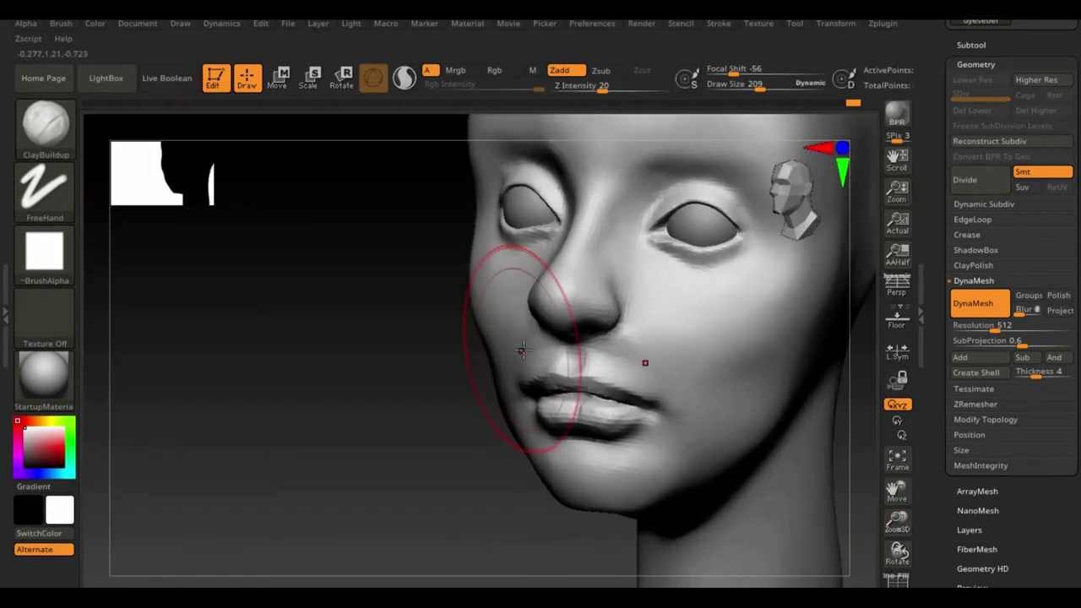
{"action": "key", "text": "ctrl+z"}
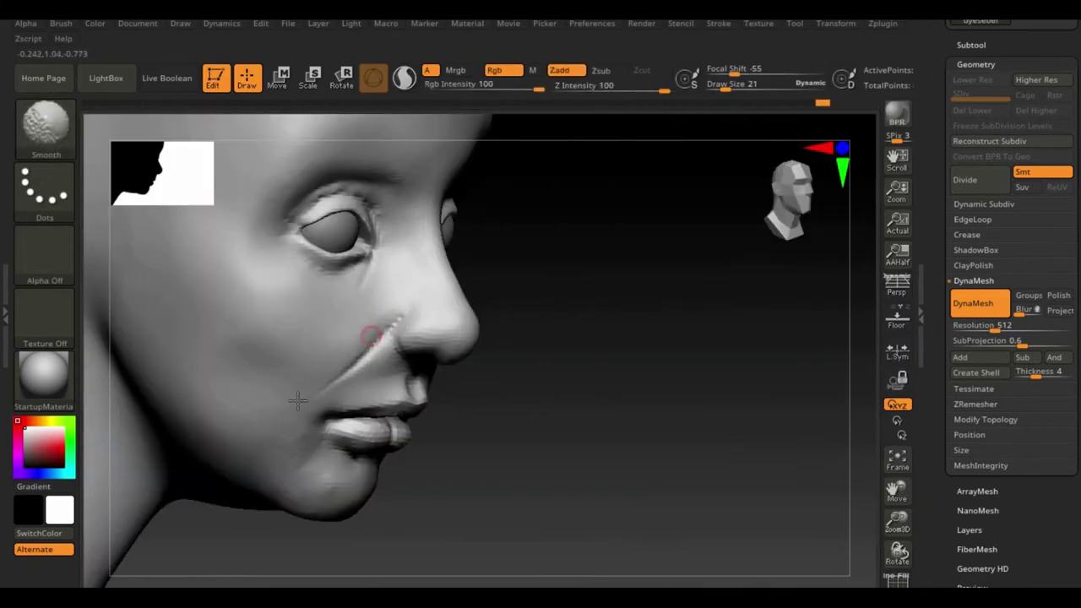
{"action": "right_click_drag", "start_coordinate": [297, 401], "coordinate": [501, 349]}
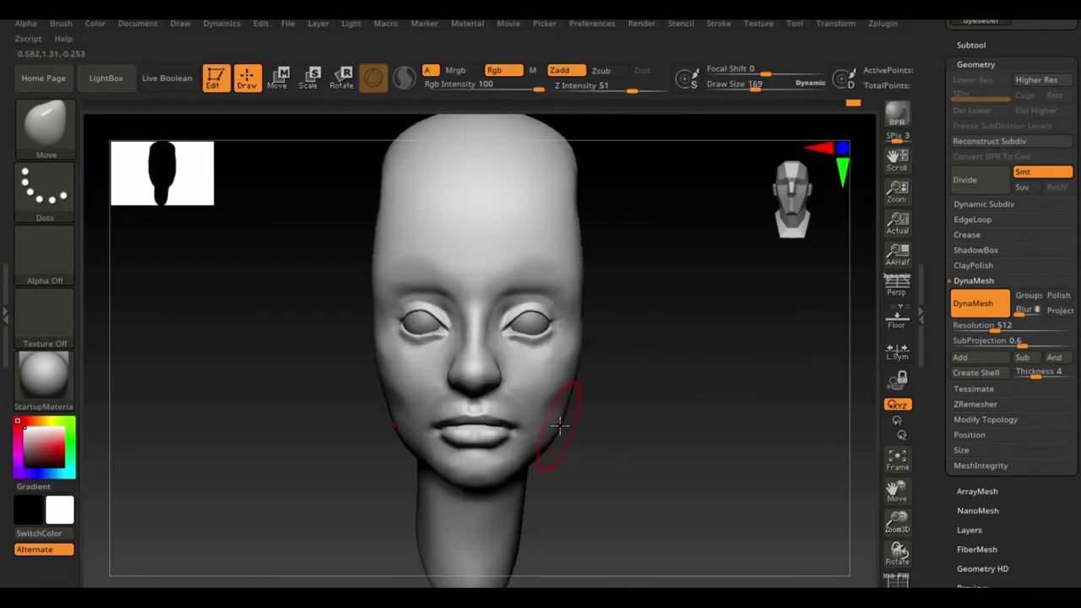
{"action": "left_click_drag", "start_coordinate": [496, 293], "coordinate": [675, 329]}
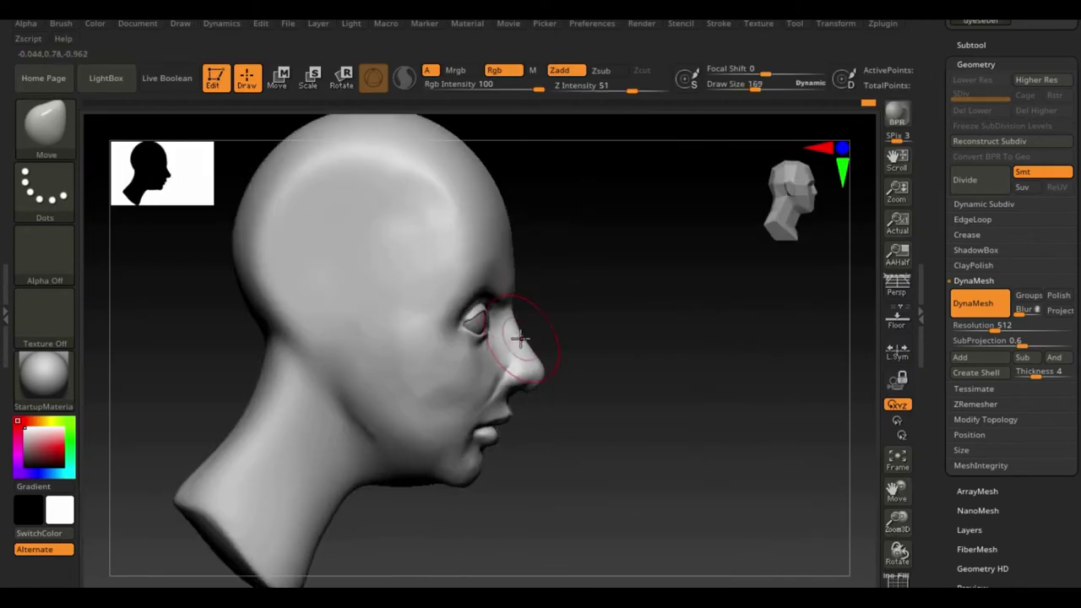
{"action": "left_click_drag", "start_coordinate": [520, 339], "coordinate": [625, 230]}
{"action": "mouse_move", "coordinate": [464, 326]}
{"action": "left_mouse_down"}
{"action": "mouse_move", "coordinate": [374, 410]}
{"action": "mouse_move", "coordinate": [350, 411]}
{"action": "mouse_move", "coordinate": [803, 437]}
{"action": "mouse_move", "coordinate": [760, 459]}
{"action": "mouse_move", "coordinate": [774, 449]}
{"action": "mouse_move", "coordinate": [573, 320]}
{"action": "left_mouse_up"}
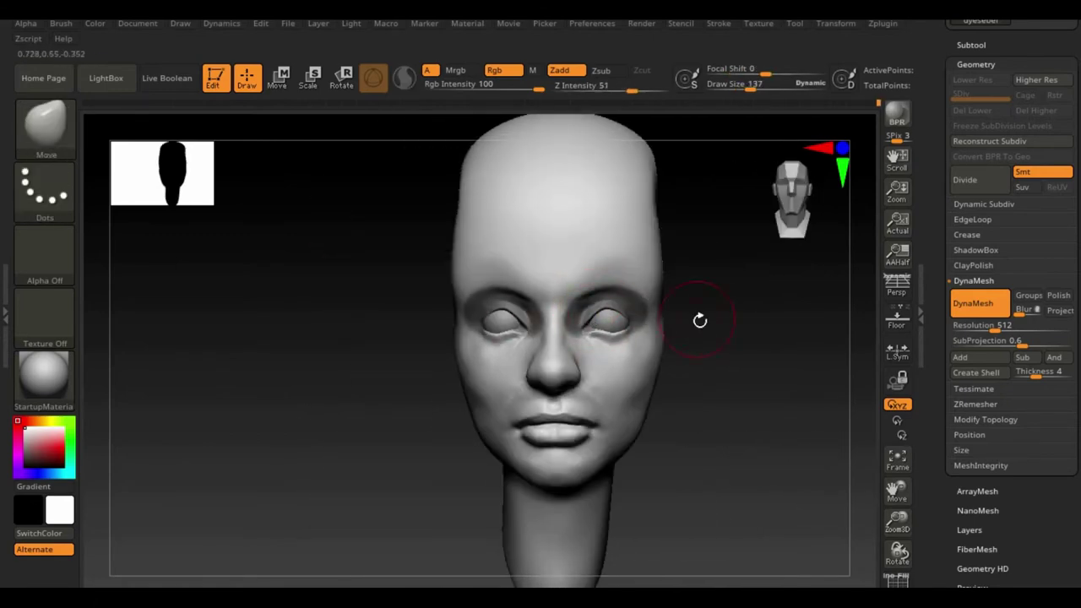
{"action": "left_click_drag", "start_coordinate": [699, 320], "coordinate": [541, 338]}
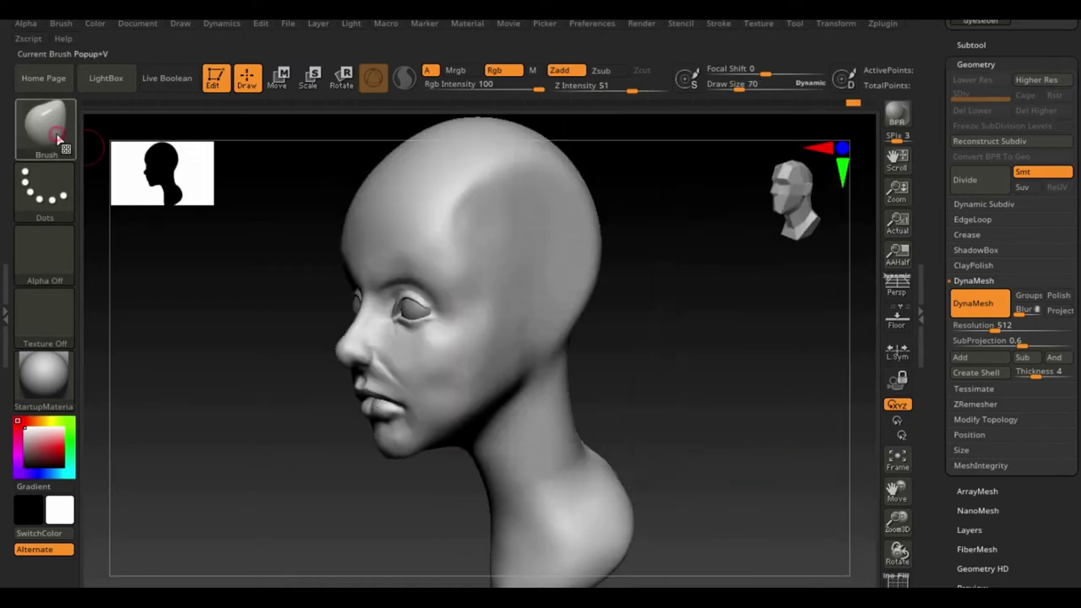
Mask three gill stripes, invert the mask, and Inflate them outward.
{"action": "left_click", "coordinate": [57, 137]}
{"action": "left_click", "coordinate": [547, 289]}
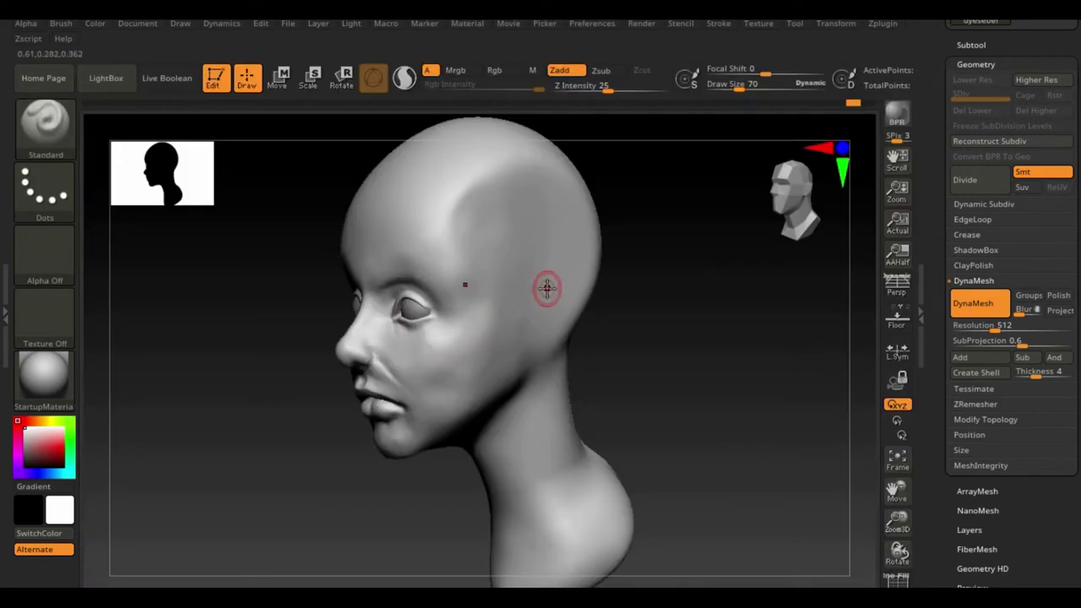
{"action": "left_click", "coordinate": [718, 23]}
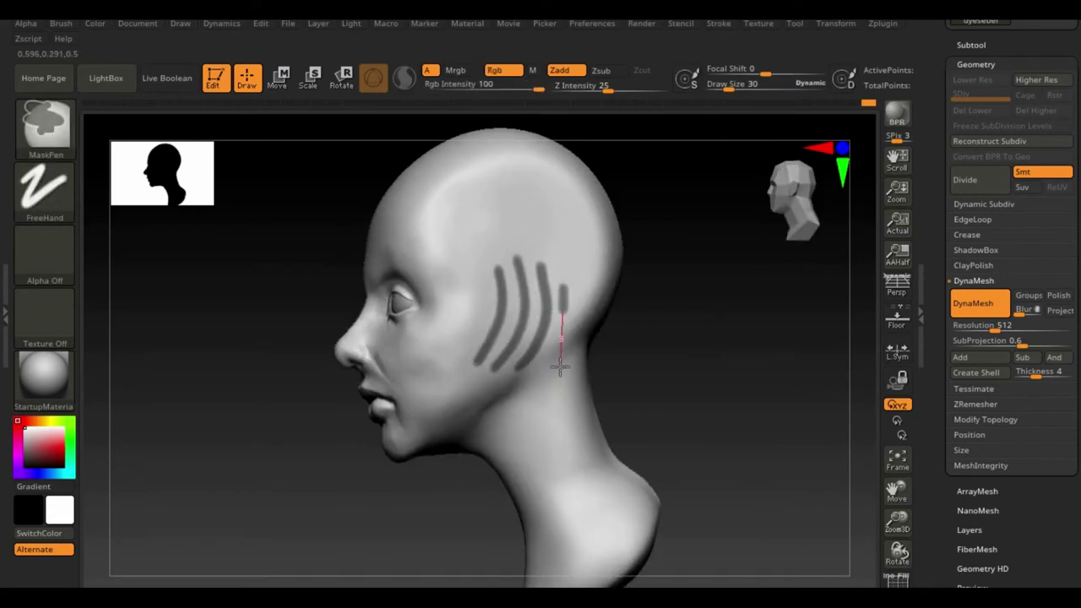
{"action": "left_click", "coordinate": [626, 253], "text": "ctrl"}
{"action": "mouse_move", "coordinate": [626, 253]}
{"action": "left_mouse_down"}
{"action": "mouse_move", "coordinate": [695, 201]}
{"action": "mouse_move", "coordinate": [721, 297]}
{"action": "left_mouse_up"}
{"action": "scroll", "coordinate": [985, 401], "scroll_direction": "down", "scroll_amount": 5}
{"action": "left_click", "coordinate": [980, 417]}
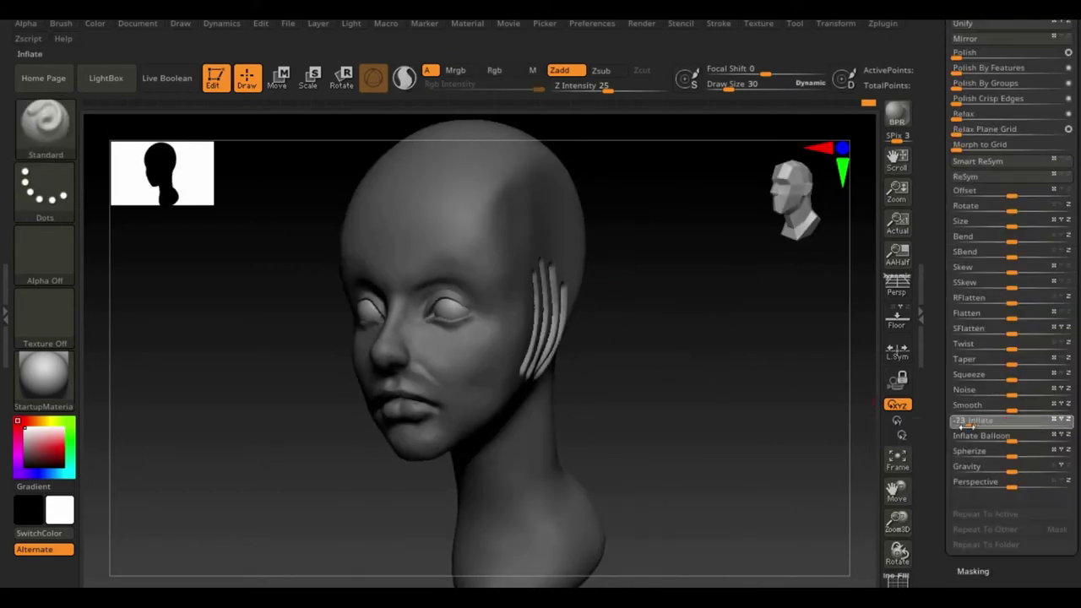
{"action": "mouse_move", "coordinate": [811, 363]}
{"action": "left_mouse_down"}
{"action": "mouse_move", "coordinate": [712, 307]}
{"action": "mouse_move", "coordinate": [808, 434]}
{"action": "mouse_move", "coordinate": [792, 330]}
{"action": "mouse_move", "coordinate": [714, 338]}
{"action": "mouse_move", "coordinate": [504, 299]}
{"action": "left_mouse_up"}
Clear the mask and refine the gill ridges with Move, isolating them with an inverted mask.
{"action": "key", "text": "b"}
{"action": "key", "text": "m"}
{"action": "key", "text": "v"}
{"action": "mouse_move", "coordinate": [642, 296]}
{"action": "left_mouse_down"}
{"action": "mouse_move", "coordinate": [738, 304]}
{"action": "mouse_move", "coordinate": [642, 304]}
{"action": "left_mouse_up"}
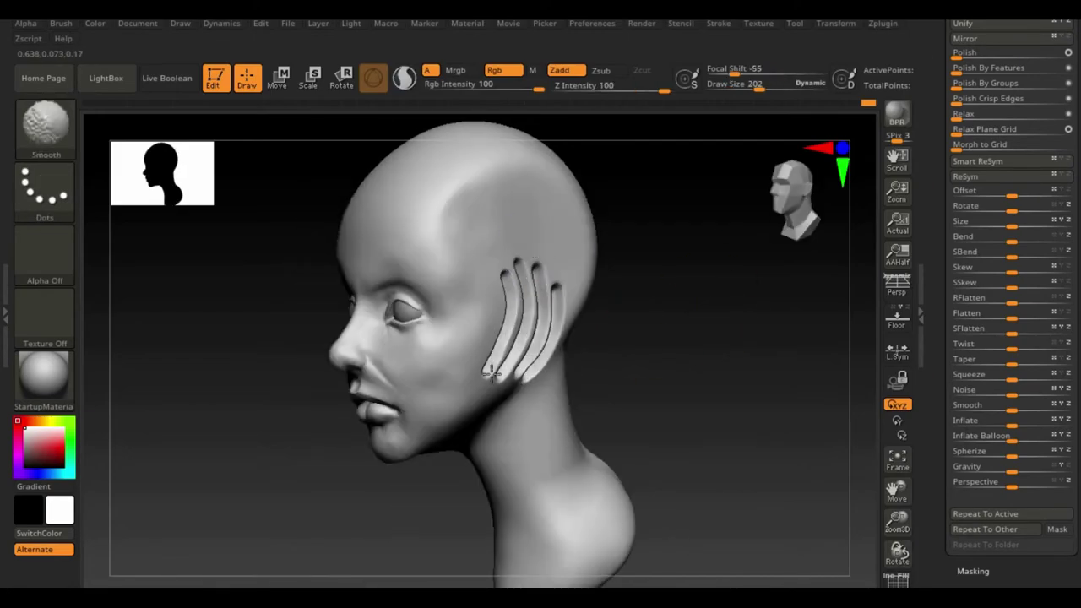
{"action": "mouse_move", "coordinate": [683, 341]}
{"action": "left_mouse_down"}
{"action": "mouse_move", "coordinate": [357, 463]}
{"action": "mouse_move", "coordinate": [572, 333]}
{"action": "mouse_move", "coordinate": [751, 439]}
{"action": "mouse_move", "coordinate": [480, 306]}
{"action": "left_mouse_up"}
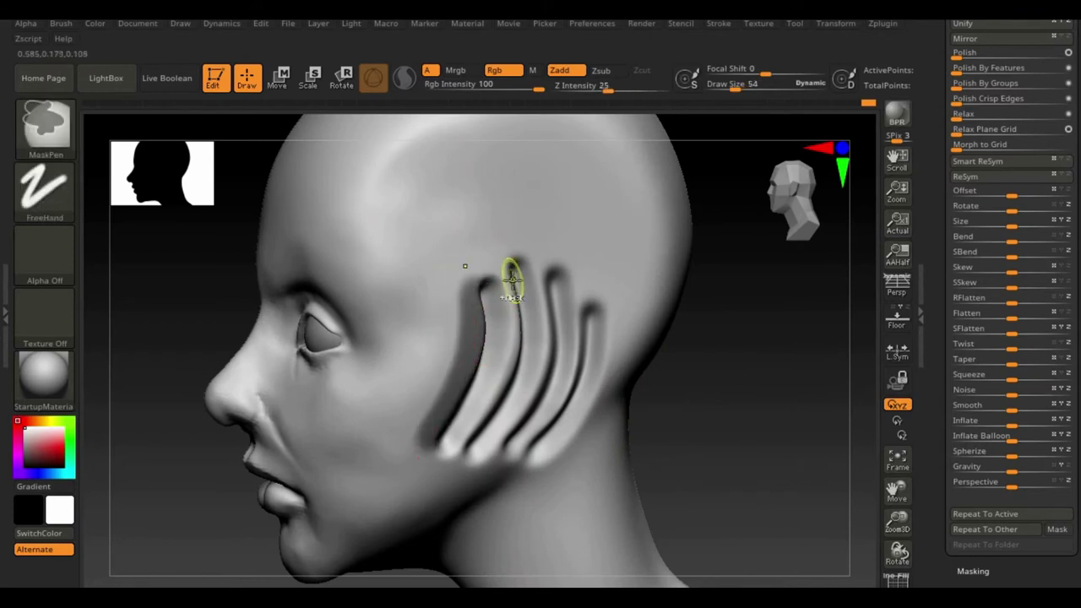
{"action": "left_click_drag", "start_coordinate": [564, 395], "coordinate": [546, 446], "text": "ctrl"}
{"action": "key", "text": "ctrl+i"}
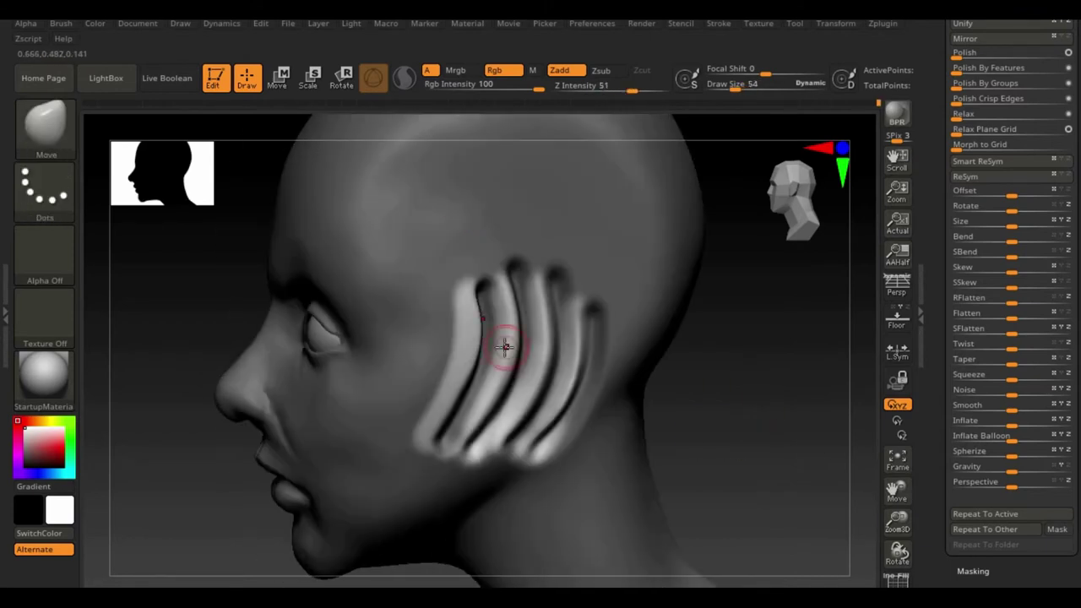
{"action": "mouse_move", "coordinate": [488, 364]}
{"action": "left_mouse_down"}
{"action": "mouse_move", "coordinate": [777, 415]}
{"action": "mouse_move", "coordinate": [639, 376]}
{"action": "left_mouse_up"}
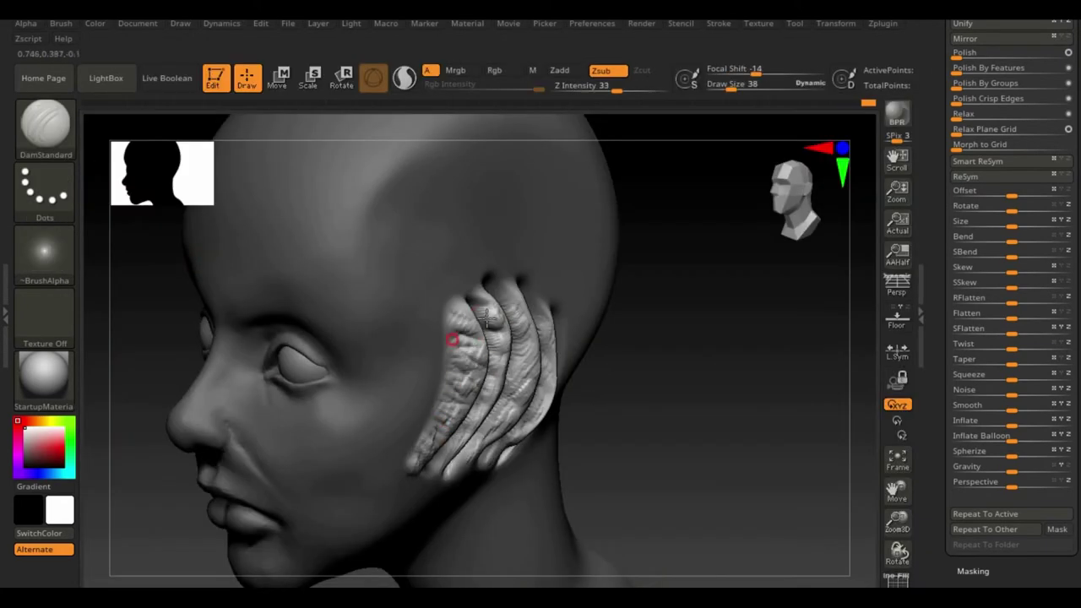
{"action": "left_click_drag", "start_coordinate": [743, 338], "coordinate": [686, 341]}
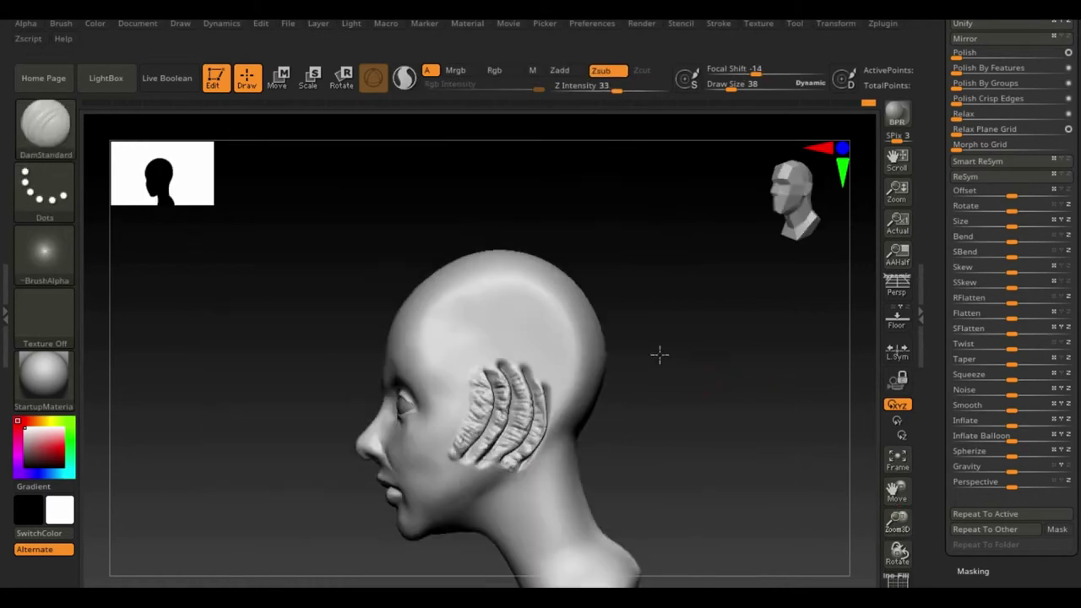
Append the female base2 torso under the head and check the neck blend from the side.
{"action": "key", "text": "b"}
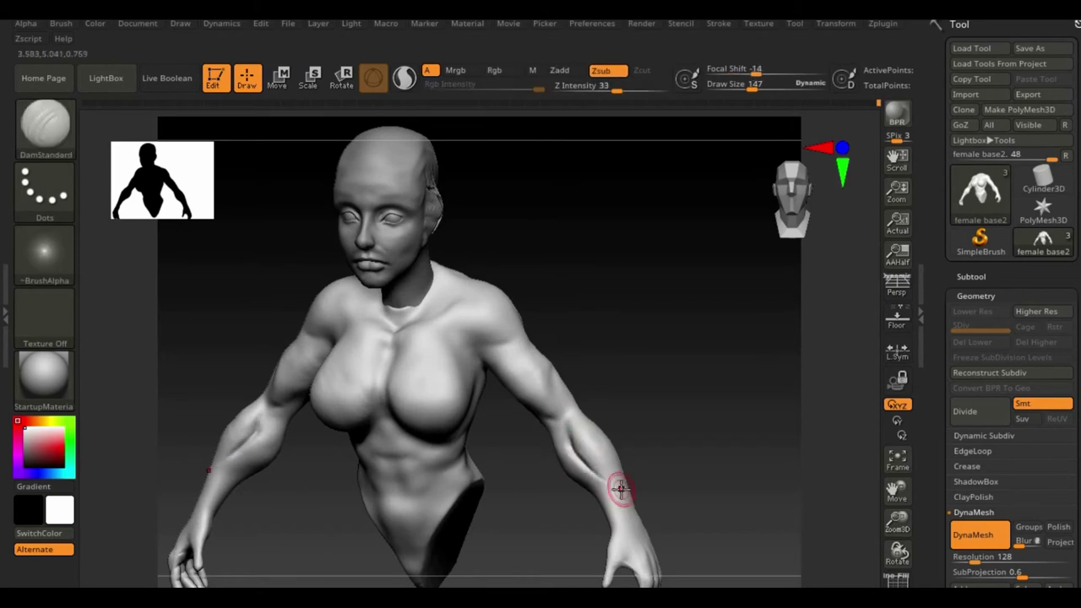
{"action": "mouse_move", "coordinate": [621, 489]}
{"action": "left_mouse_down"}
{"action": "mouse_move", "coordinate": [560, 410]}
{"action": "mouse_move", "coordinate": [456, 425]}
{"action": "mouse_move", "coordinate": [613, 326]}
{"action": "mouse_move", "coordinate": [536, 346]}
{"action": "left_mouse_up"}
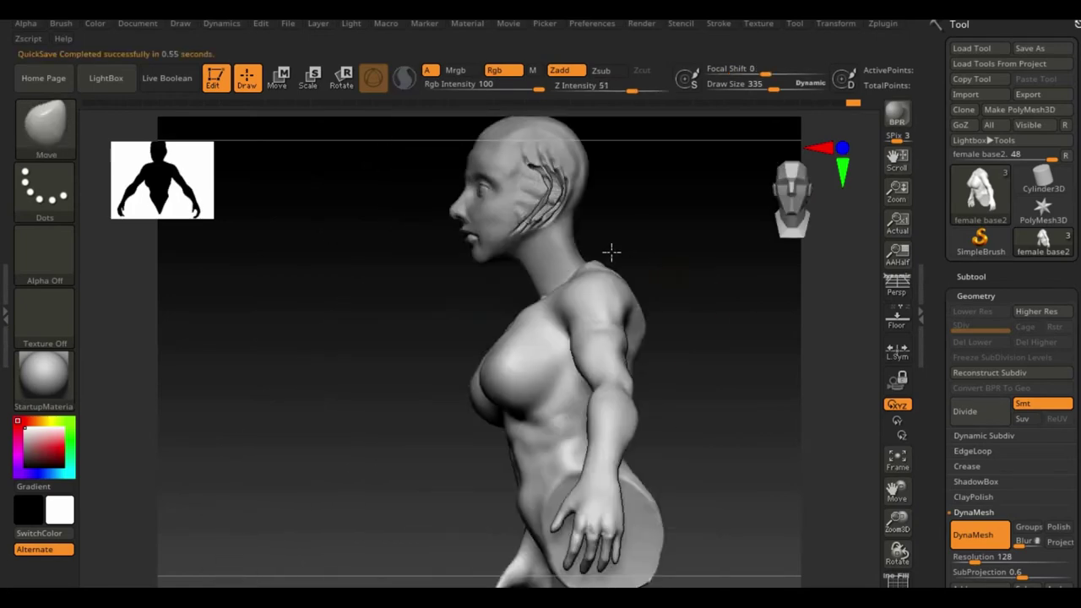
{"action": "left_click_drag", "start_coordinate": [524, 400], "coordinate": [476, 349]}
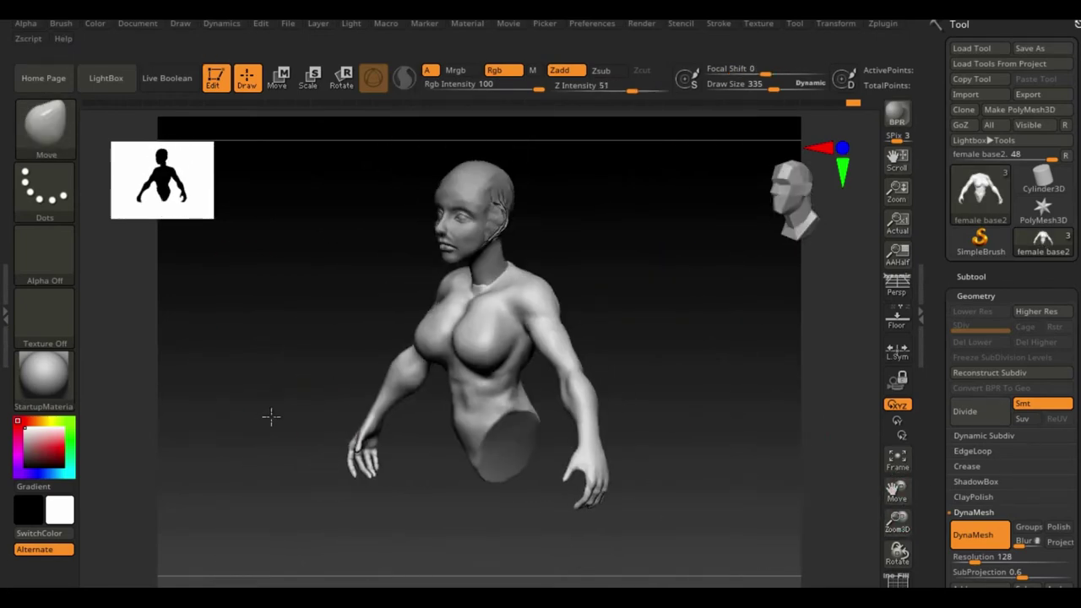
{"action": "left_click", "coordinate": [980, 190]}
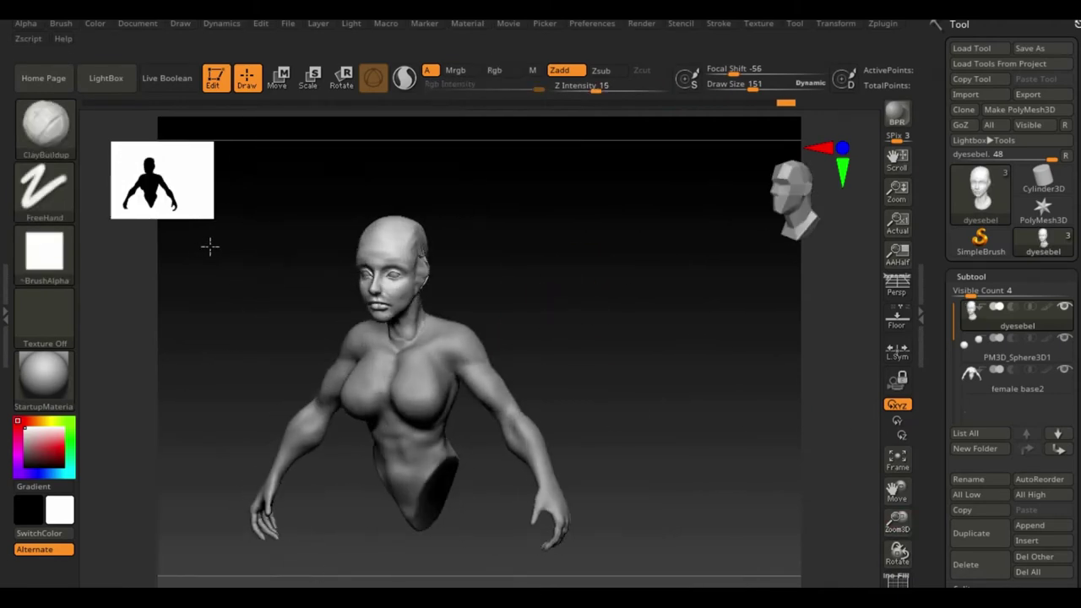
Draw a new ZSphere chain, stretch it into a long tube, and bend it by inserting and moving spheres.
{"action": "left_click_drag", "start_coordinate": [897, 522], "coordinate": [893, 513]}
{"action": "key", "text": "f"}
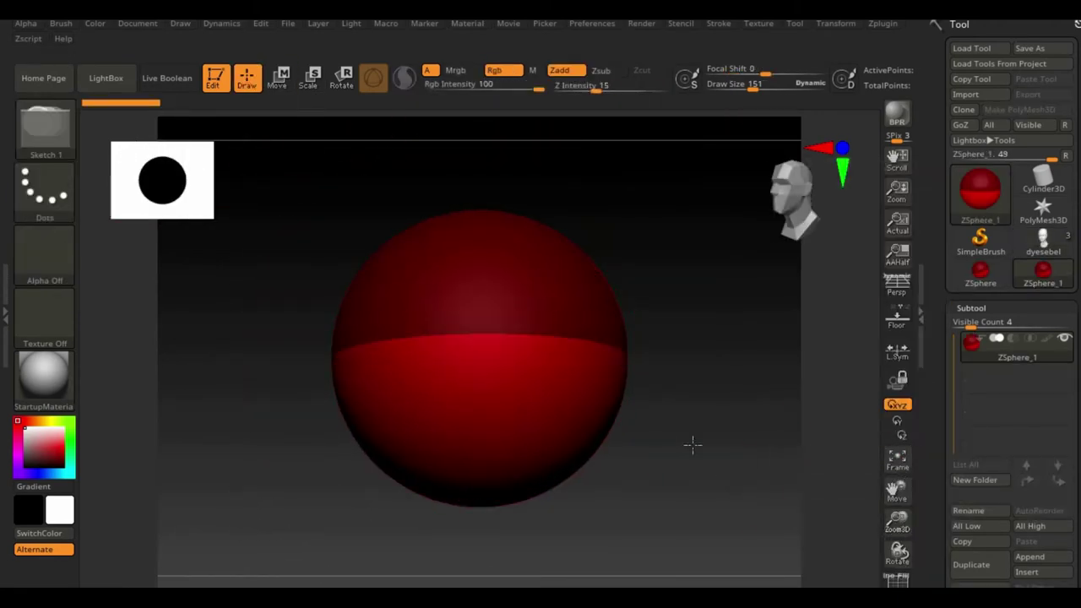
{"action": "left_click_drag", "start_coordinate": [498, 486], "coordinate": [498, 507]}
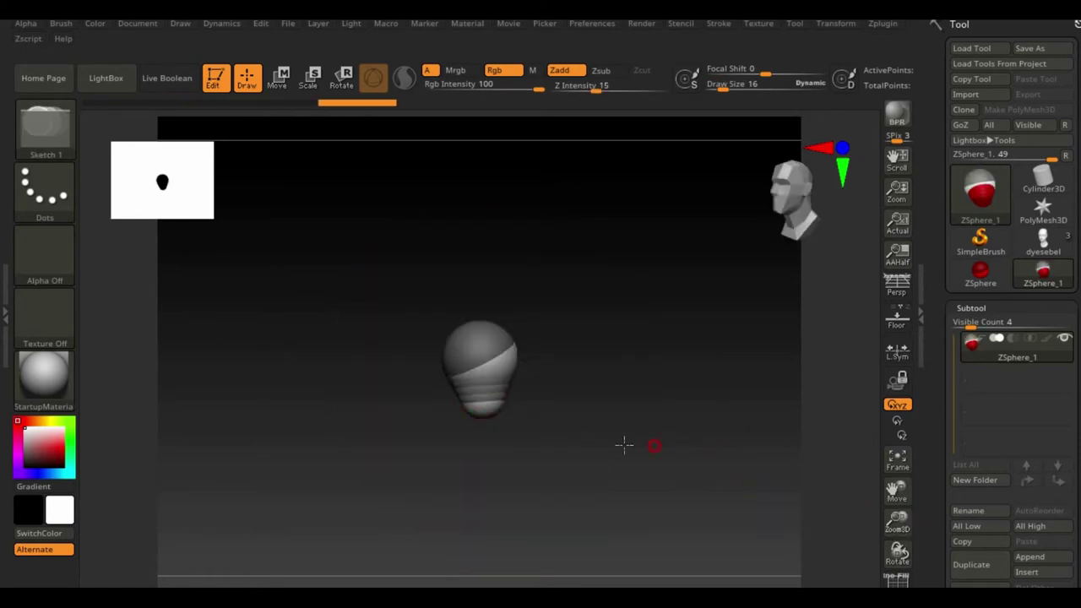
{"action": "left_click_drag", "start_coordinate": [494, 415], "coordinate": [602, 483]}
{"action": "left_click", "coordinate": [642, 494]}
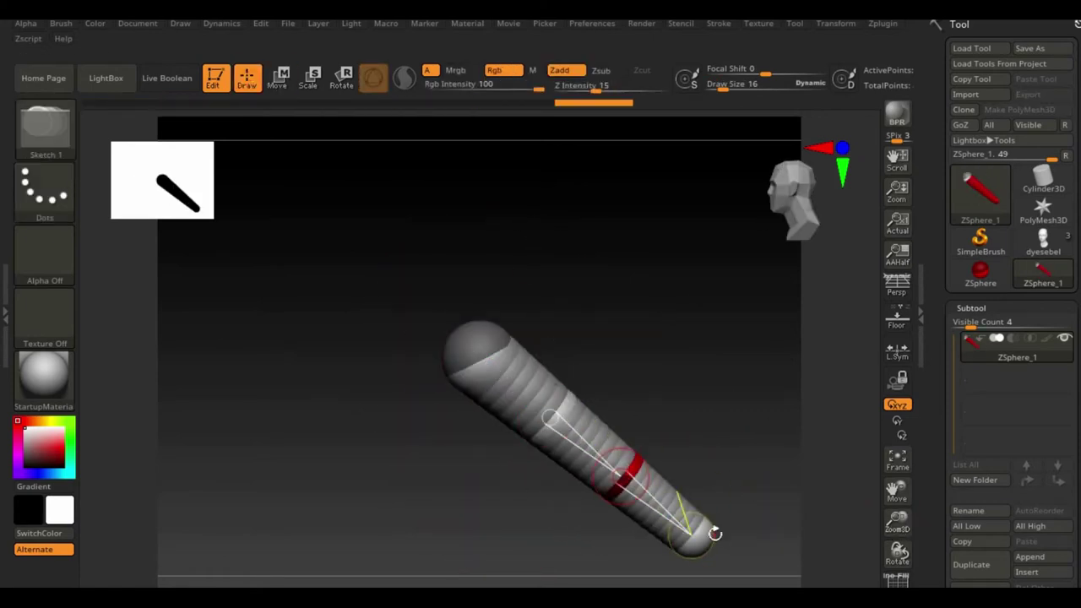
{"action": "key", "text": "w"}
{"action": "left_click_drag", "start_coordinate": [692, 534], "coordinate": [735, 471]}
{"action": "key", "text": "q"}
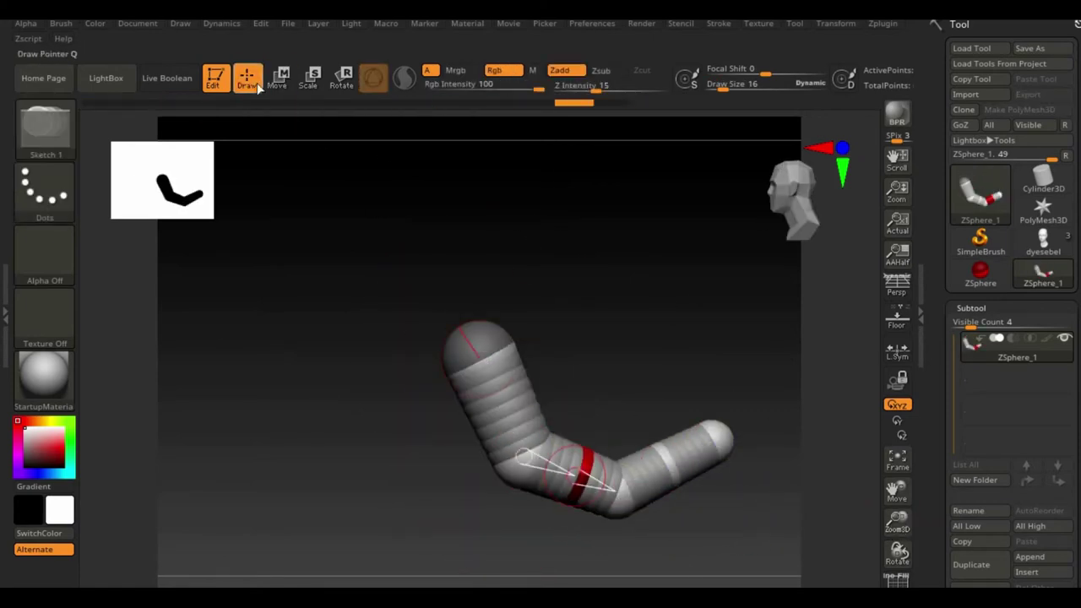
{"action": "key", "text": "w"}
{"action": "left_click_drag", "start_coordinate": [583, 472], "coordinate": [677, 468]}
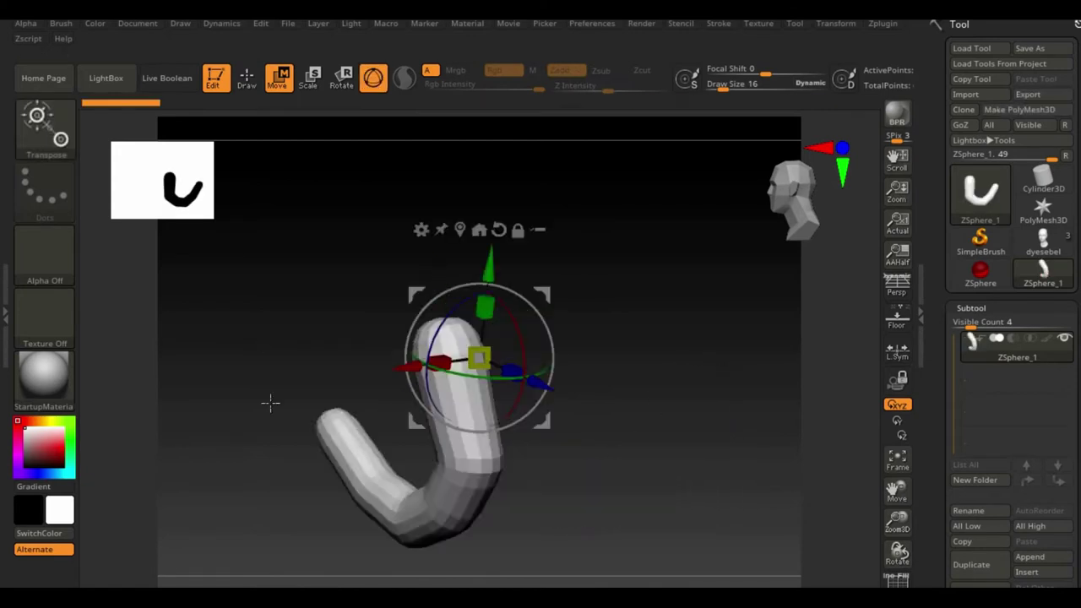
Add a forked fin branch at the chain's tip and convert the chain to the PM3D_ZSphere_1 polymesh.
{"action": "left_click_drag", "start_coordinate": [273, 403], "coordinate": [325, 74], "text": "shift"}
{"action": "left_click_drag", "start_coordinate": [211, 440], "coordinate": [402, 481]}
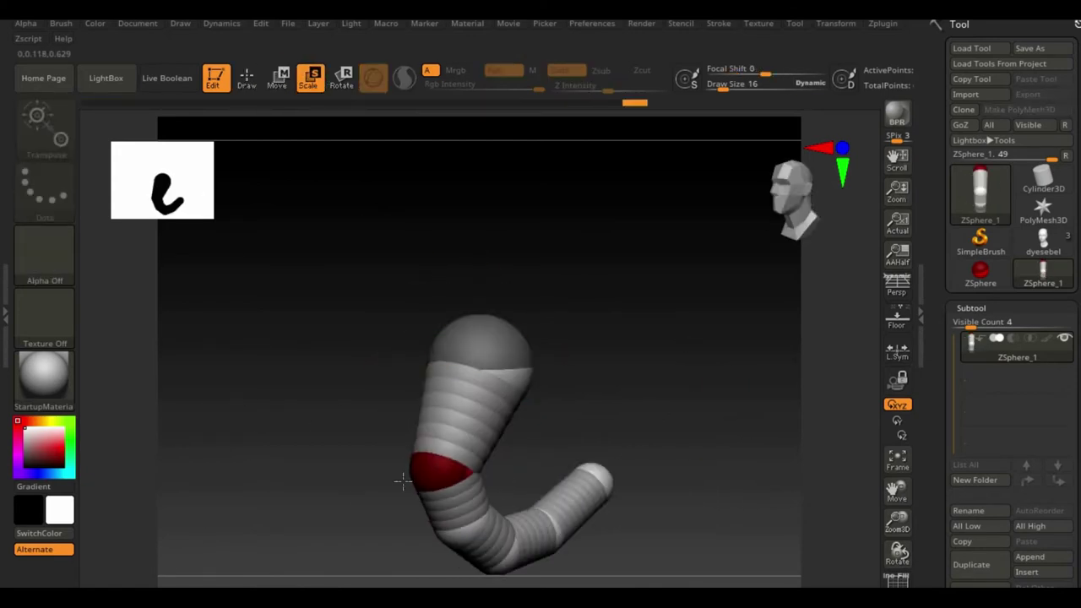
{"action": "mouse_move", "coordinate": [610, 482]}
{"action": "left_mouse_down"}
{"action": "mouse_move", "coordinate": [690, 386]}
{"action": "mouse_move", "coordinate": [592, 482]}
{"action": "mouse_move", "coordinate": [509, 329]}
{"action": "mouse_move", "coordinate": [744, 437]}
{"action": "left_mouse_up"}
{"action": "key", "text": "q"}
{"action": "key", "text": "w"}
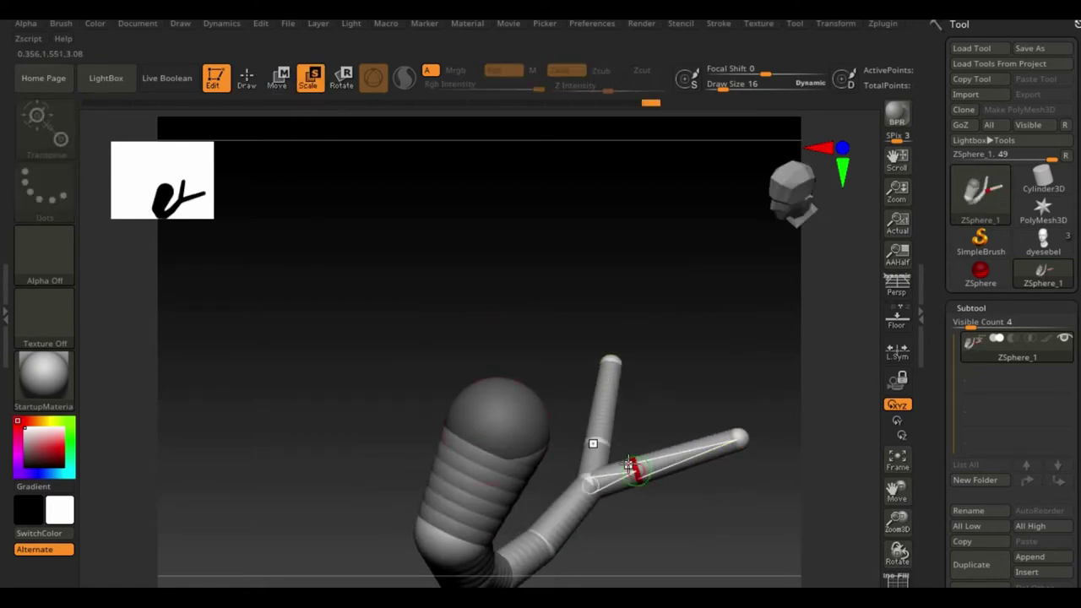
{"action": "mouse_move", "coordinate": [648, 488]}
{"action": "left_mouse_down"}
{"action": "mouse_move", "coordinate": [749, 314]}
{"action": "mouse_move", "coordinate": [685, 278]}
{"action": "left_mouse_up"}
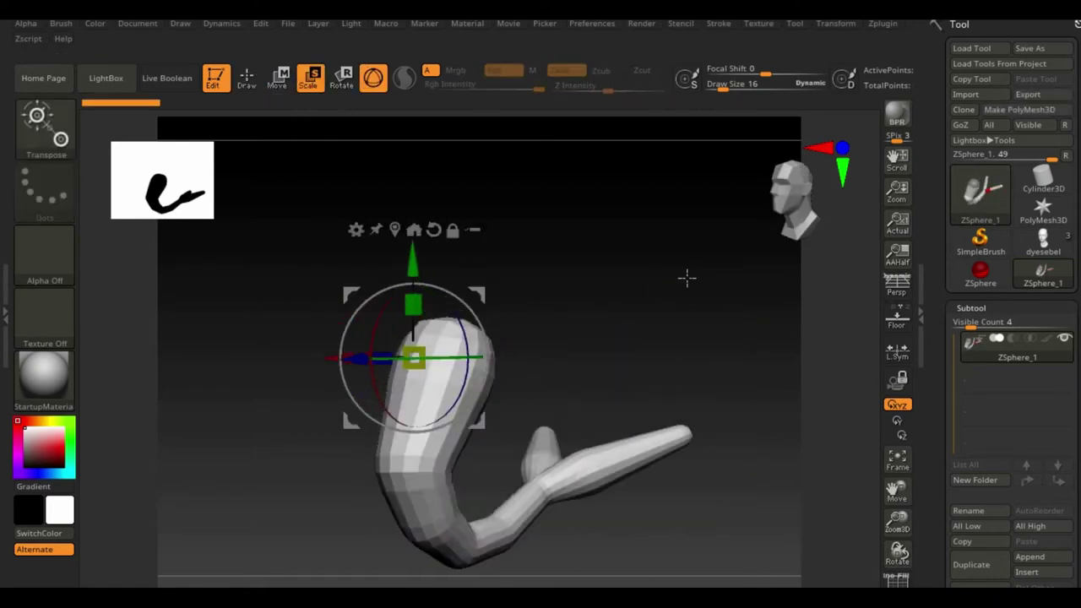
{"action": "left_click", "coordinate": [277, 78]}
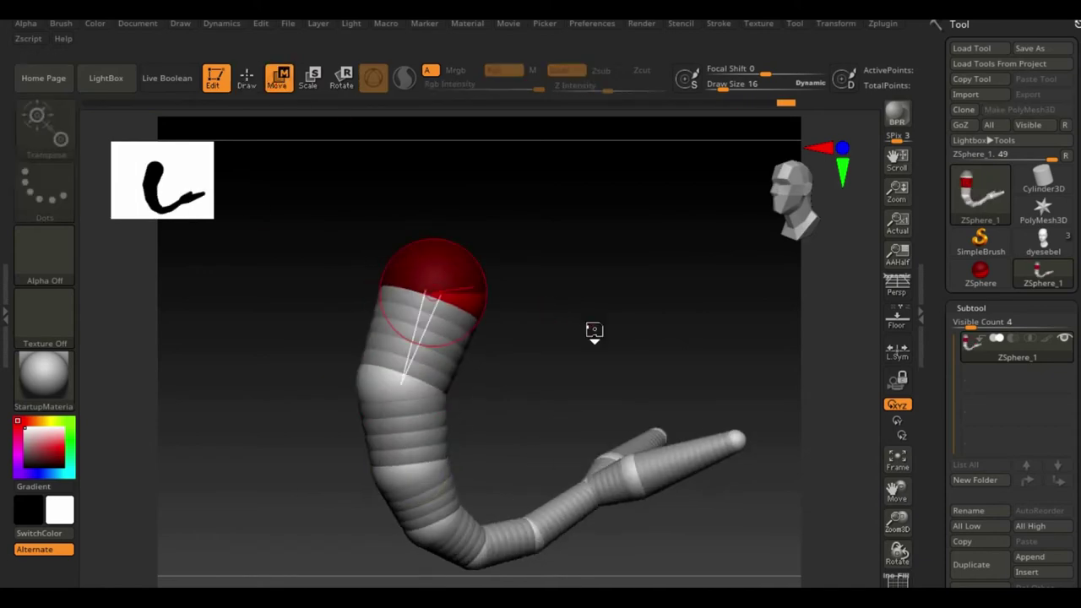
Pull the tail into a C-shaped curve with the Move brush and smooth its surface.
{"action": "key", "text": "b"}
{"action": "key", "text": "m"}
{"action": "key", "text": "v"}
{"action": "mouse_move", "coordinate": [471, 279]}
{"action": "left_mouse_down"}
{"action": "mouse_move", "coordinate": [731, 309]}
{"action": "mouse_move", "coordinate": [647, 295]}
{"action": "left_mouse_up"}
{"action": "left_click_drag", "start_coordinate": [586, 519], "coordinate": [751, 507]}
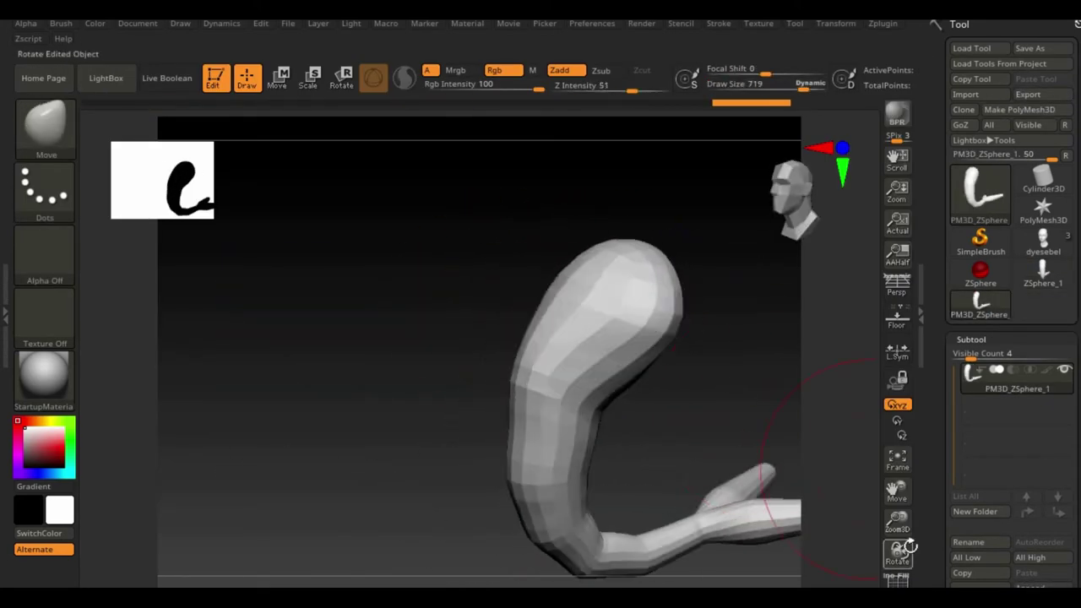
{"action": "left_click_drag", "start_coordinate": [591, 338], "coordinate": [547, 389], "text": "shift"}
{"action": "left_click_drag", "start_coordinate": [603, 278], "coordinate": [709, 234]}
Select the tail subtool on the mermaid figure and rotate it into place under the torso.
{"action": "left_click", "coordinate": [980, 191]}
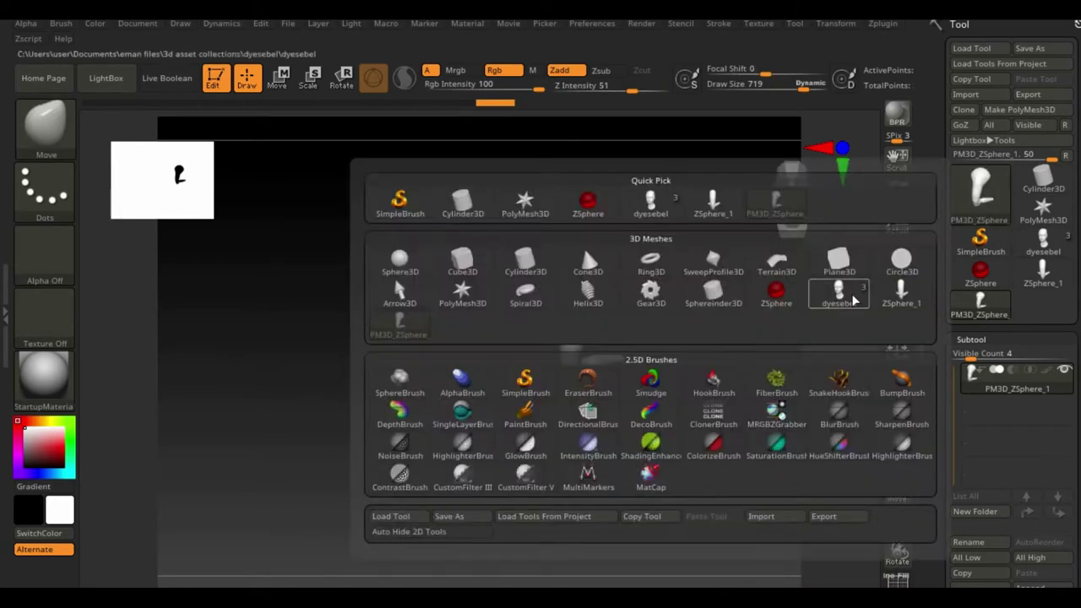
{"action": "left_click", "coordinate": [837, 363]}
{"action": "left_click", "coordinate": [451, 425], "text": "alt"}
{"action": "key", "text": "w"}
{"action": "left_click_drag", "start_coordinate": [550, 502], "coordinate": [496, 486]}
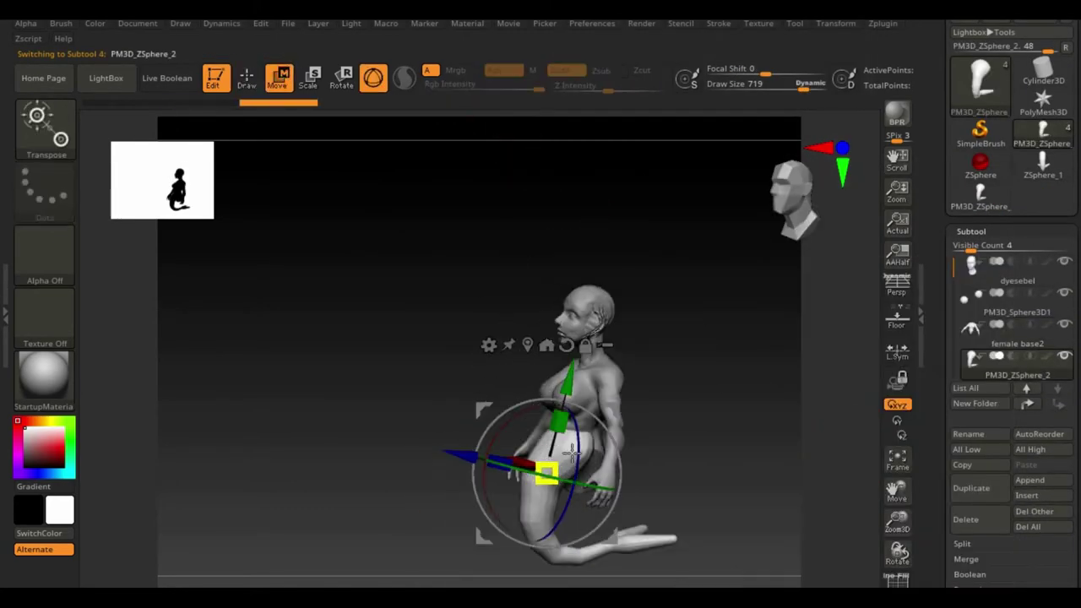
Reshape the tail with the Move brush to fit the hips and polish away its facets.
{"action": "left_click_drag", "start_coordinate": [748, 466], "coordinate": [763, 425]}
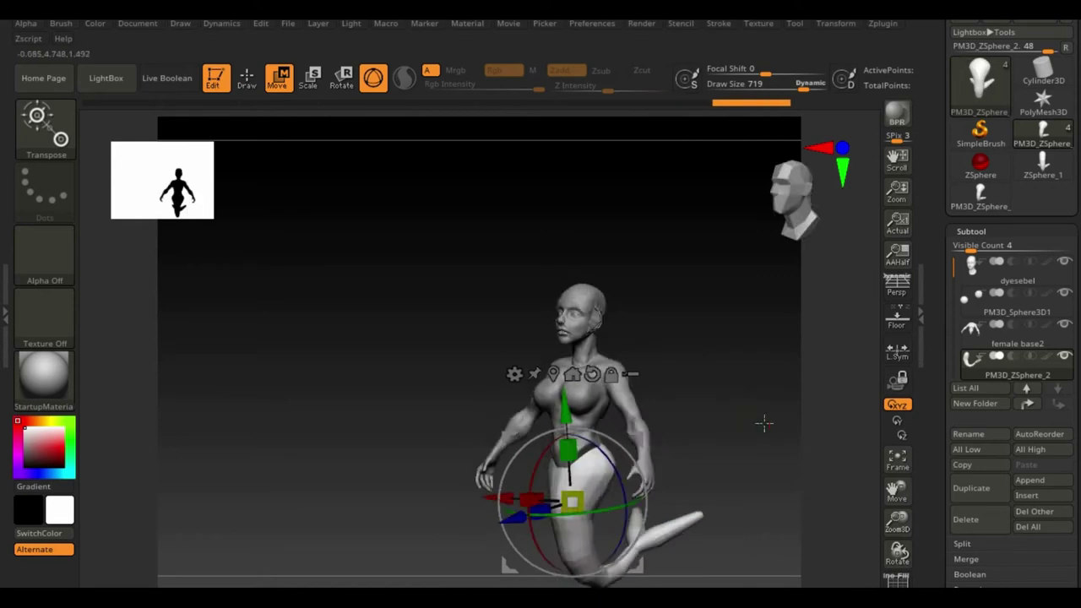
{"action": "key", "text": "q"}
{"action": "left_click_drag", "start_coordinate": [575, 406], "coordinate": [696, 340]}
{"action": "key", "text": "space"}
{"action": "left_click_drag", "start_coordinate": [386, 459], "coordinate": [707, 411]}
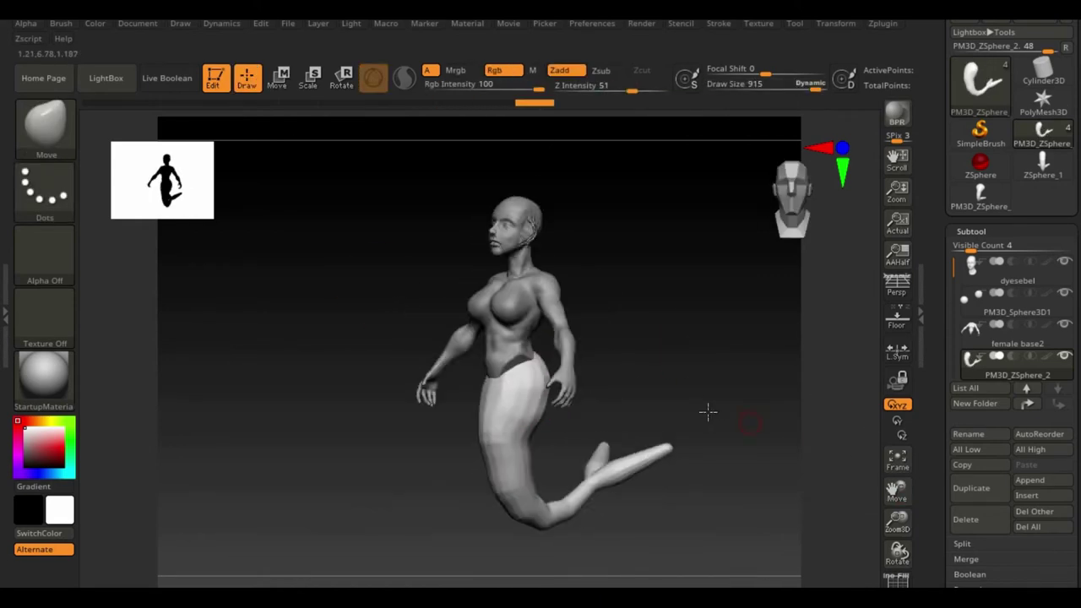
{"action": "left_click_drag", "start_coordinate": [533, 362], "coordinate": [583, 397]}
{"action": "mouse_move", "coordinate": [572, 451]}
{"action": "left_mouse_down"}
{"action": "mouse_move", "coordinate": [618, 386]}
{"action": "mouse_move", "coordinate": [777, 403]}
{"action": "mouse_move", "coordinate": [330, 459]}
{"action": "mouse_move", "coordinate": [845, 477]}
{"action": "left_mouse_up"}
{"action": "scroll", "coordinate": [927, 127], "scroll_direction": "up", "scroll_amount": 3}
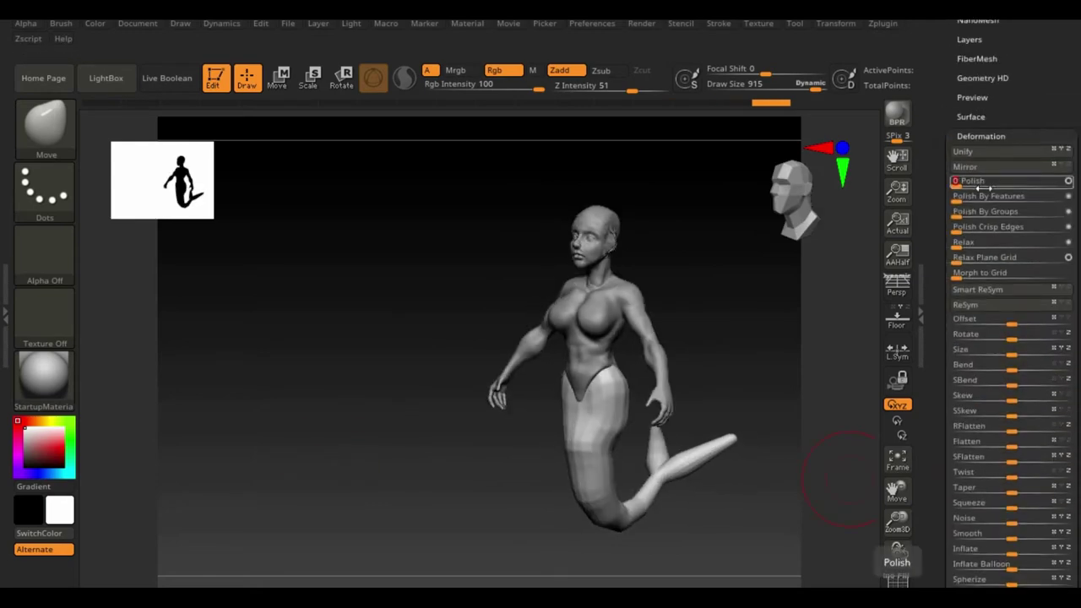
{"action": "mouse_move", "coordinate": [592, 380]}
{"action": "left_mouse_down"}
{"action": "mouse_move", "coordinate": [666, 357]}
{"action": "mouse_move", "coordinate": [359, 528]}
{"action": "mouse_move", "coordinate": [318, 244]}
{"action": "left_mouse_up"}
Rotate one fin lobe outward with Transpose, then shape both lobes into broader blades.
{"action": "key", "text": "w"}
{"action": "left_click_drag", "start_coordinate": [319, 457], "coordinate": [618, 386]}
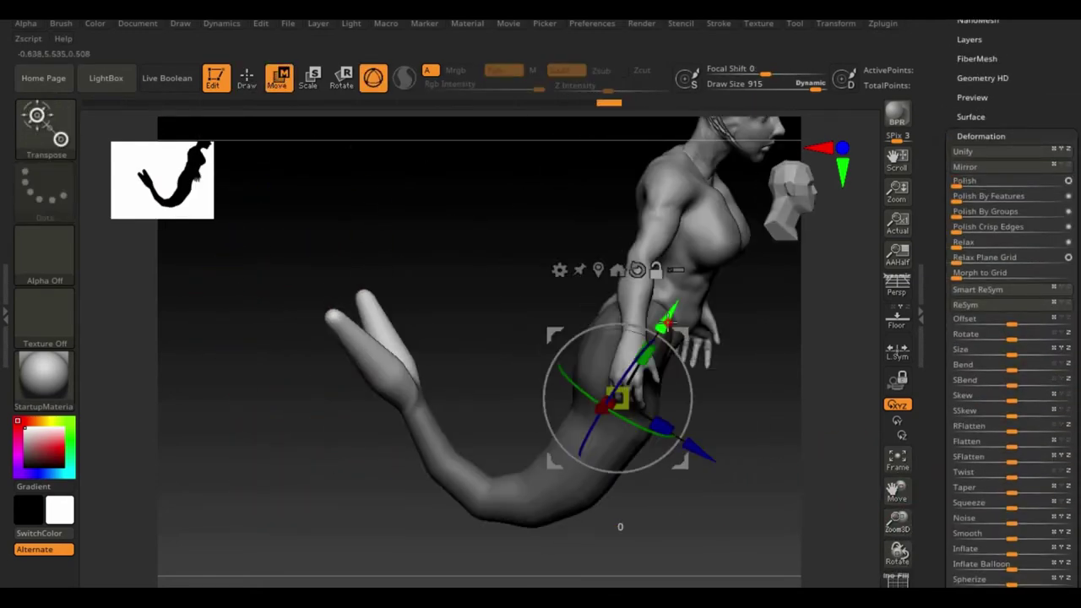
{"action": "left_click", "coordinate": [362, 355]}
{"action": "left_click_drag", "start_coordinate": [363, 354], "coordinate": [662, 423]}
{"action": "left_click_drag", "start_coordinate": [455, 293], "coordinate": [295, 358]}
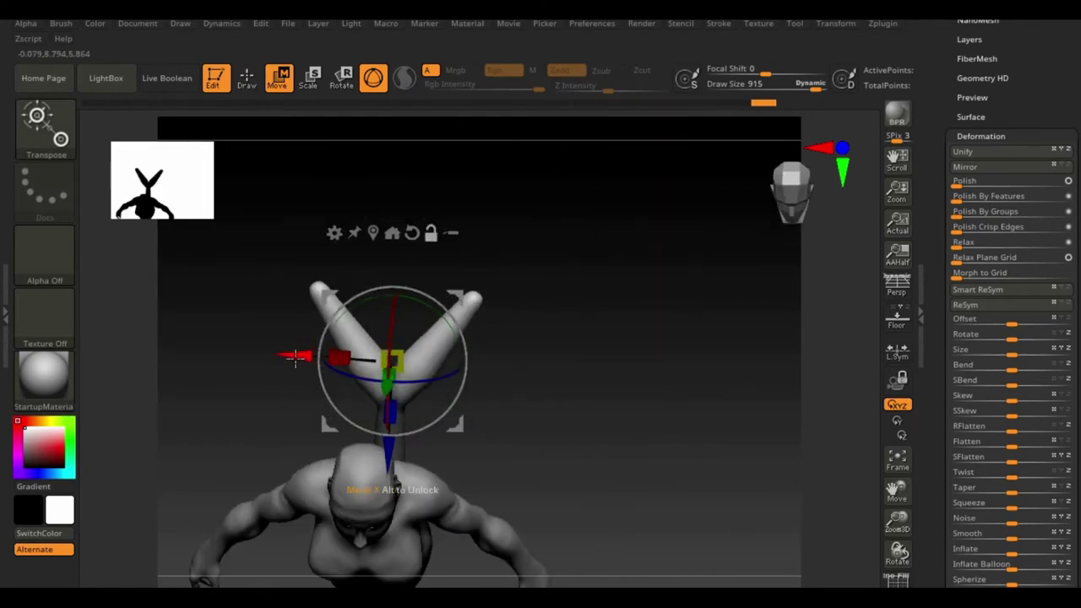
{"action": "mouse_move", "coordinate": [607, 387]}
{"action": "left_mouse_down"}
{"action": "mouse_move", "coordinate": [659, 434]}
{"action": "mouse_move", "coordinate": [647, 403]}
{"action": "mouse_move", "coordinate": [507, 397]}
{"action": "left_mouse_up"}
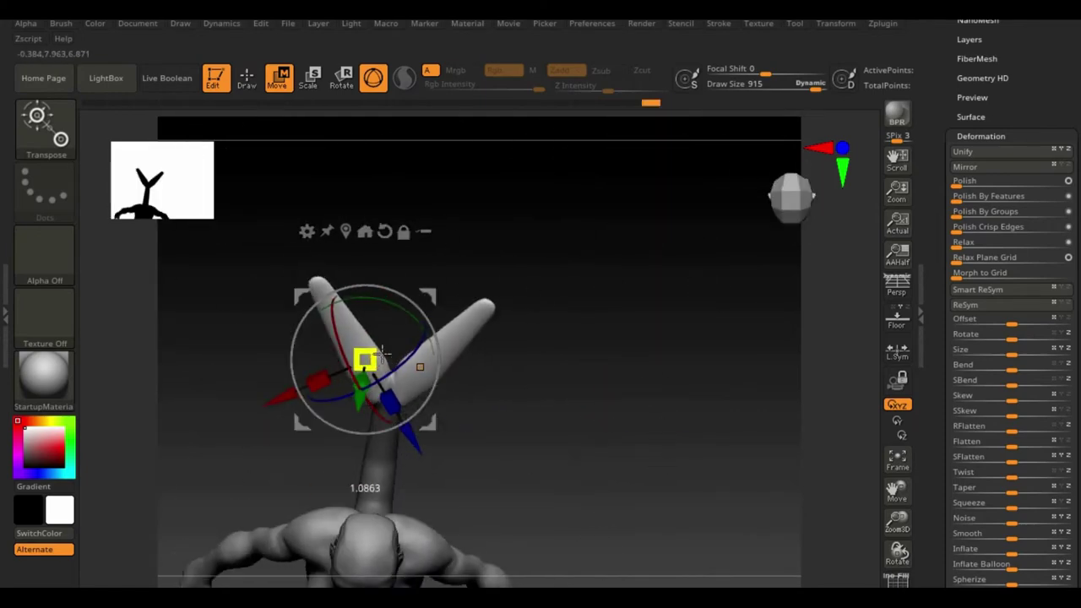
{"action": "left_click", "coordinate": [247, 81]}
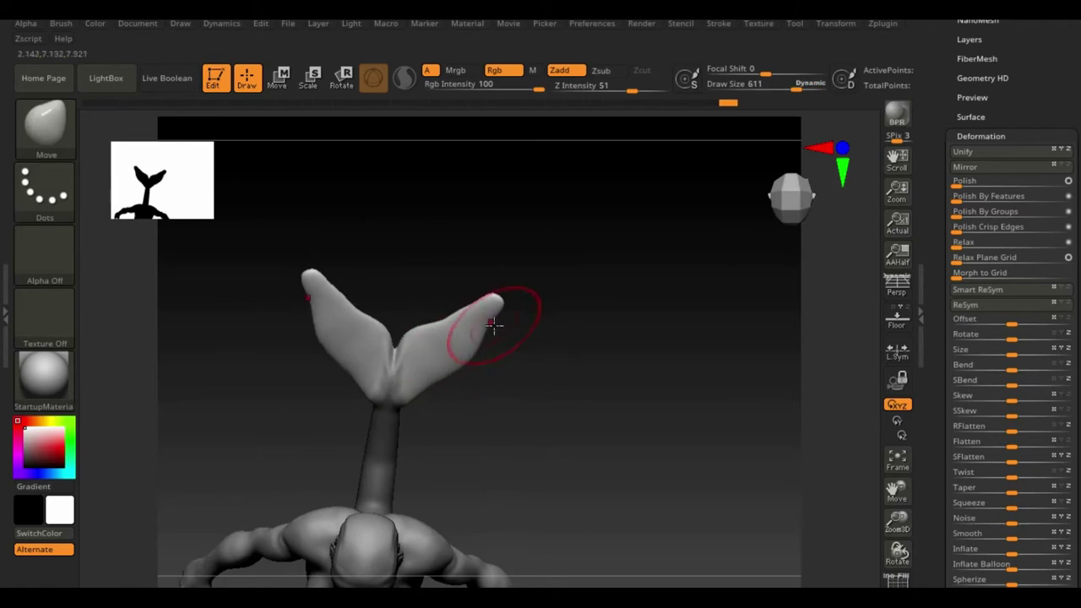
{"action": "mouse_move", "coordinate": [510, 344]}
{"action": "left_mouse_down"}
{"action": "mouse_move", "coordinate": [549, 273]}
{"action": "mouse_move", "coordinate": [382, 200]}
{"action": "left_mouse_up"}
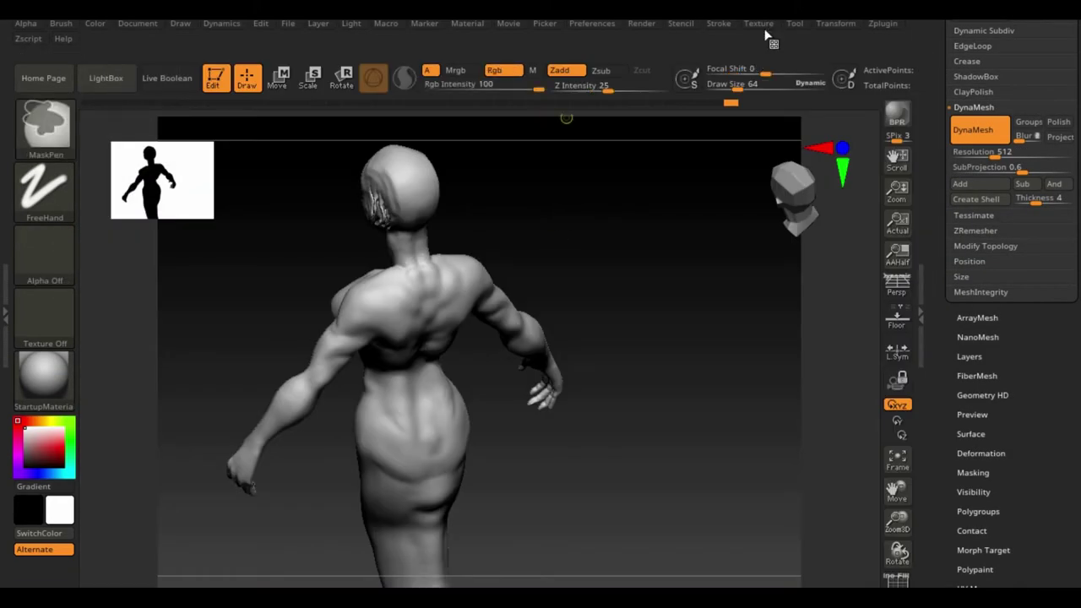
Mask a stripe down the spine and along the tail, then invert the mask.
{"action": "key", "text": "b"}
{"action": "key", "text": "c"}
{"action": "key", "text": "b"}
{"action": "left_click_drag", "start_coordinate": [743, 473], "coordinate": [563, 351]}
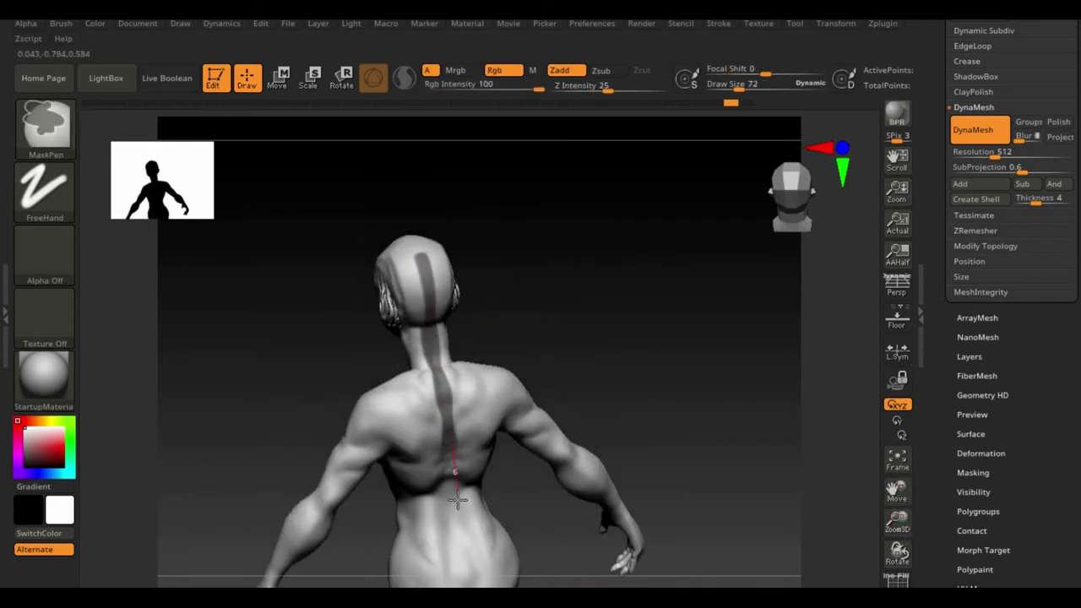
{"action": "mouse_move", "coordinate": [457, 500]}
{"action": "left_mouse_down"}
{"action": "mouse_move", "coordinate": [724, 335]}
{"action": "mouse_move", "coordinate": [412, 240]}
{"action": "left_mouse_up"}
{"action": "left_click_drag", "start_coordinate": [591, 524], "coordinate": [692, 507]}
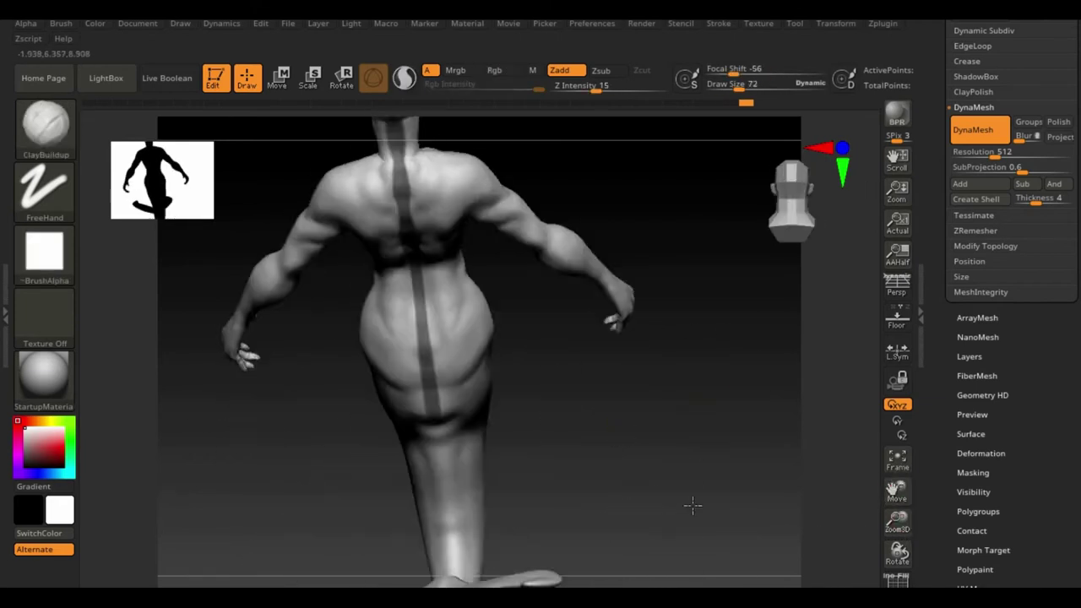
{"action": "left_click_drag", "start_coordinate": [363, 355], "coordinate": [361, 507], "text": "ctrl"}
{"action": "left_click_drag", "start_coordinate": [507, 524], "coordinate": [648, 386]}
{"action": "left_click_drag", "start_coordinate": [420, 253], "coordinate": [435, 389], "text": "ctrl"}
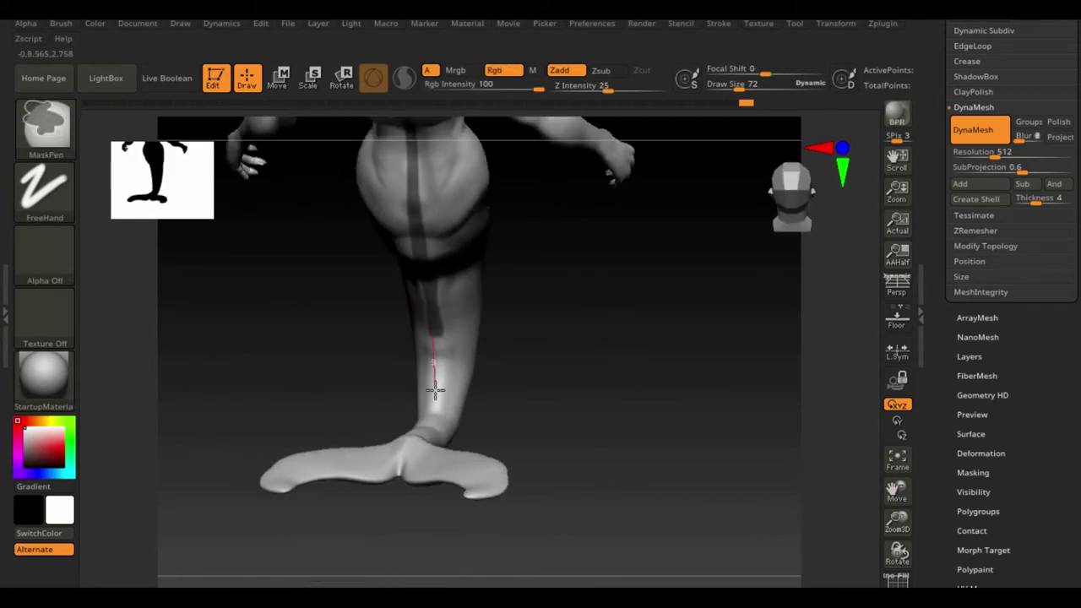
{"action": "mouse_move", "coordinate": [675, 357]}
{"action": "left_mouse_down"}
{"action": "mouse_move", "coordinate": [415, 430]}
{"action": "mouse_move", "coordinate": [659, 355]}
{"action": "left_mouse_up"}
{"action": "left_click", "coordinate": [659, 355], "text": "ctrl"}
{"action": "scroll", "coordinate": [951, 310], "scroll_direction": "down", "scroll_amount": 5}
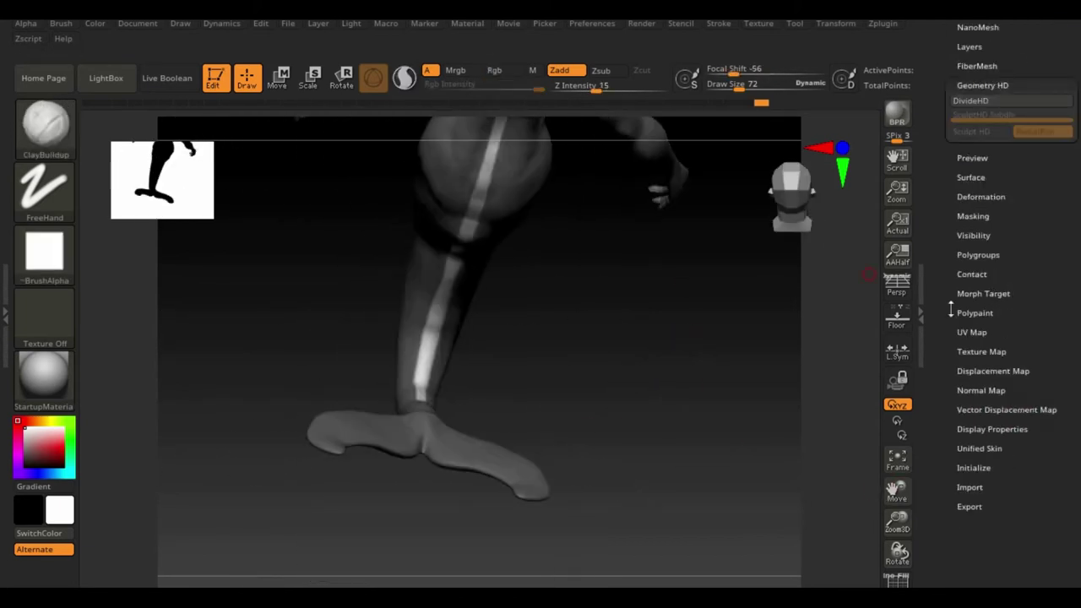
Raise a ridge along the spine stripe using the deformation settings.
{"action": "left_click", "coordinate": [981, 196]}
{"action": "left_click", "coordinate": [897, 461]}
{"action": "mouse_move", "coordinate": [644, 413]}
{"action": "left_mouse_down"}
{"action": "mouse_move", "coordinate": [775, 364]}
{"action": "mouse_move", "coordinate": [837, 397]}
{"action": "left_mouse_up"}
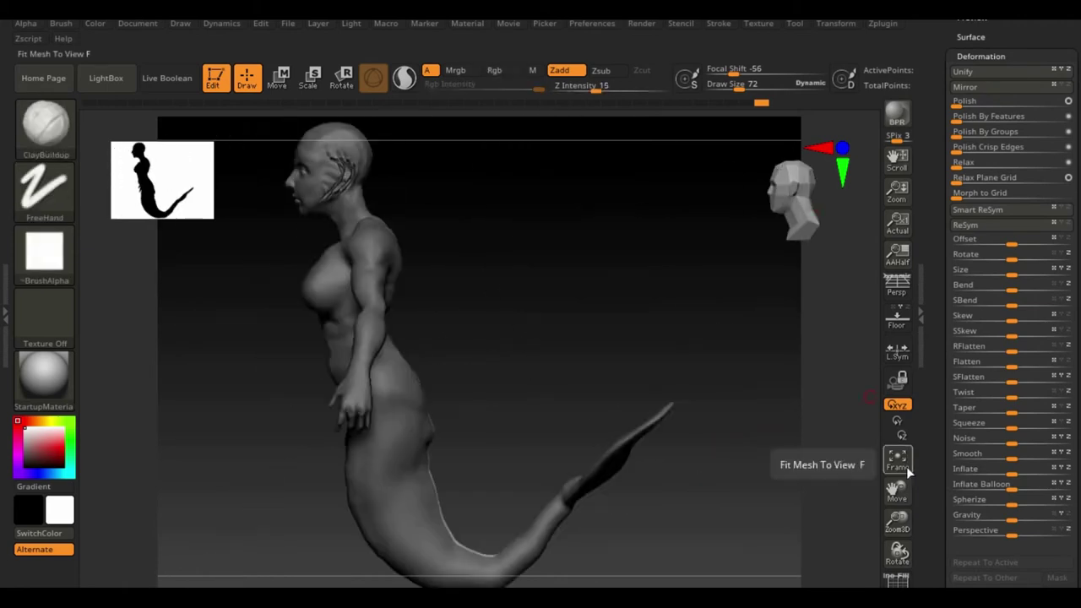
{"action": "mouse_move", "coordinate": [761, 422]}
{"action": "left_mouse_down"}
{"action": "mouse_move", "coordinate": [659, 274]}
{"action": "mouse_move", "coordinate": [741, 282]}
{"action": "mouse_move", "coordinate": [699, 280]}
{"action": "left_mouse_up"}
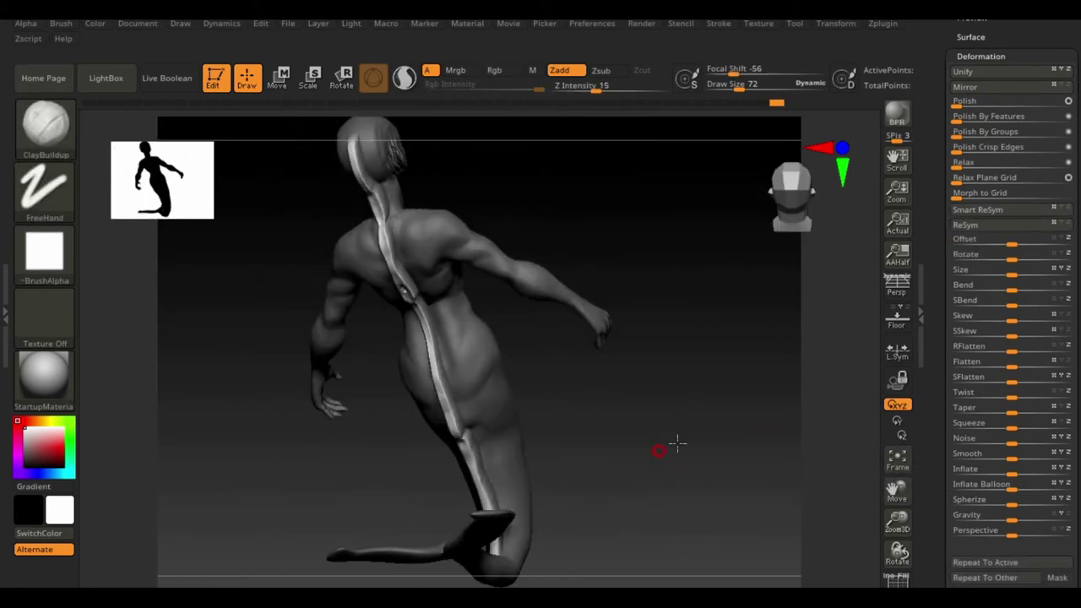
{"action": "left_click_drag", "start_coordinate": [671, 445], "coordinate": [707, 366]}
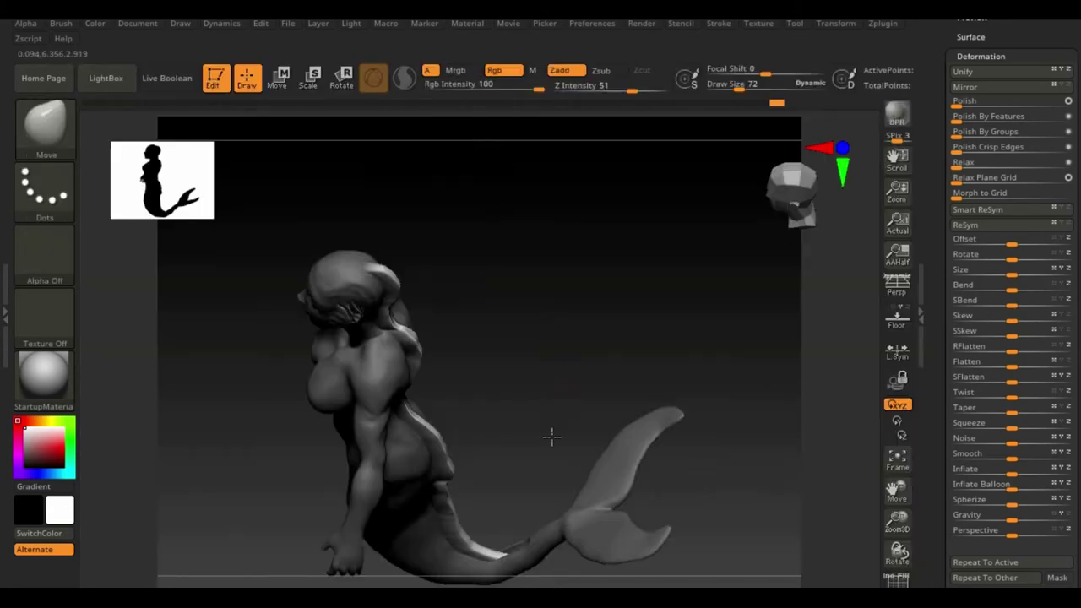
Set the brush size to 505, then 354, while inspecting the spine ridge from the back.
{"action": "right_click", "coordinate": [550, 435]}
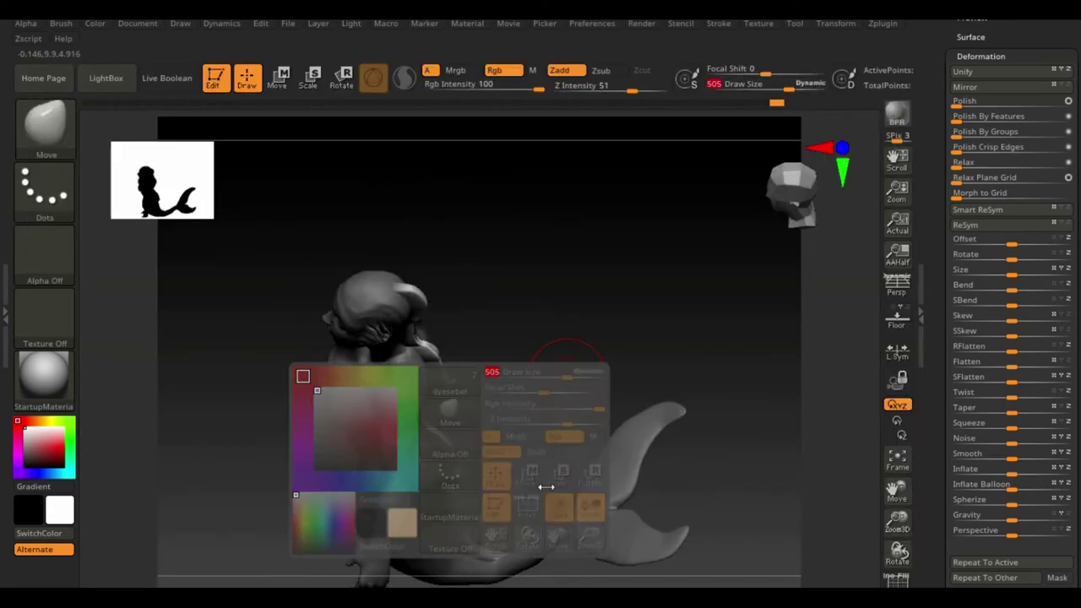
{"action": "left_click_drag", "start_coordinate": [551, 436], "coordinate": [459, 178]}
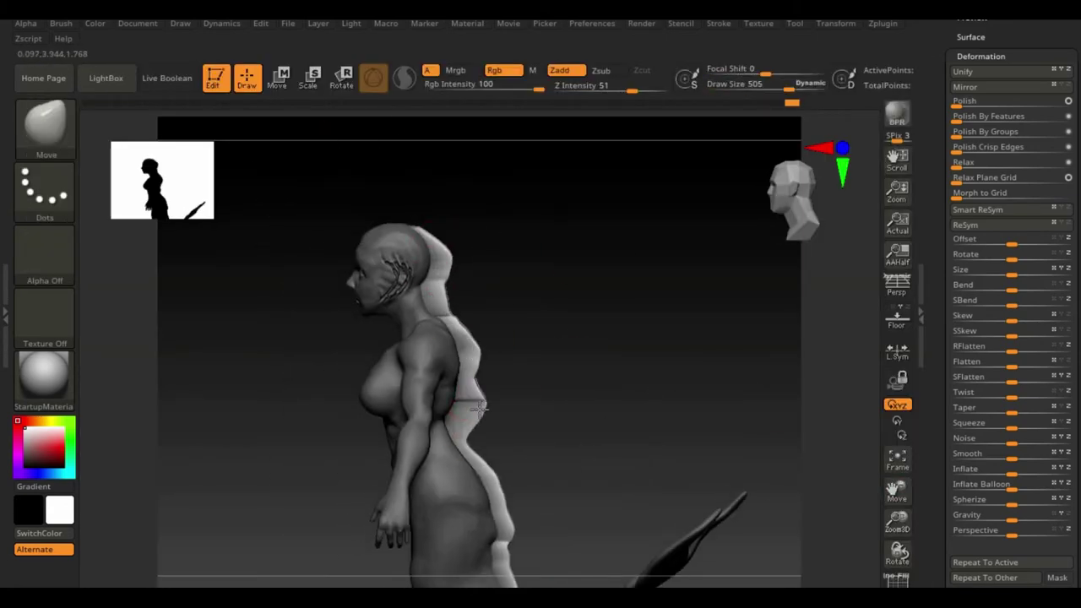
{"action": "mouse_move", "coordinate": [479, 408]}
{"action": "left_mouse_down", "text": "shift"}
{"action": "mouse_move", "coordinate": [541, 512]}
{"action": "mouse_move", "coordinate": [540, 265]}
{"action": "left_mouse_up", "text": "shift"}
{"action": "mouse_move", "coordinate": [451, 561]}
{"action": "left_mouse_down"}
{"action": "mouse_move", "coordinate": [824, 466]}
{"action": "mouse_move", "coordinate": [539, 161]}
{"action": "mouse_move", "coordinate": [438, 264]}
{"action": "left_mouse_up"}
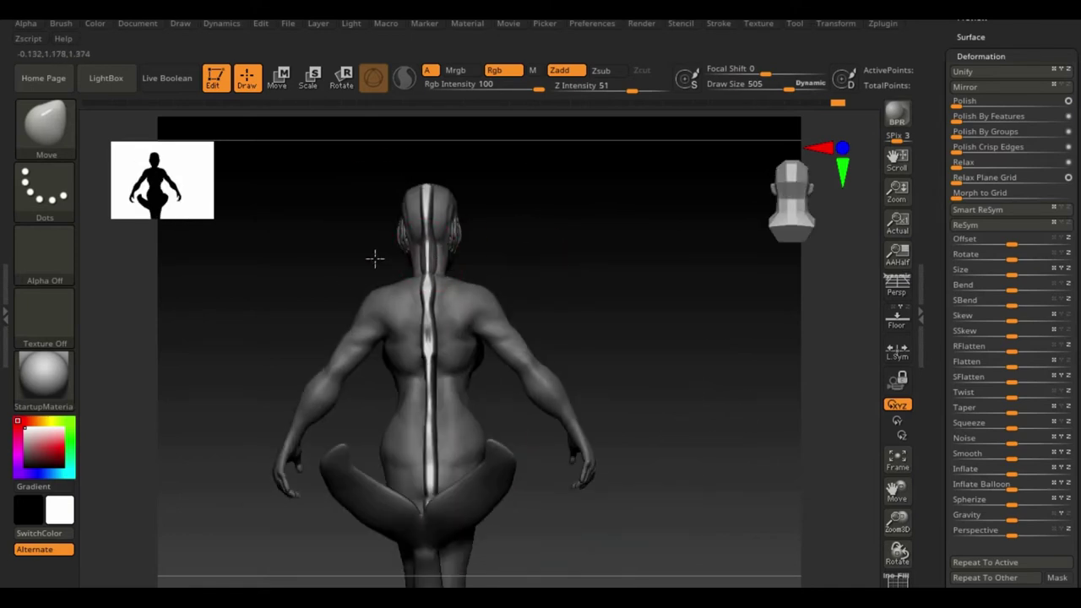
{"action": "left_click_drag", "start_coordinate": [360, 192], "coordinate": [431, 290]}
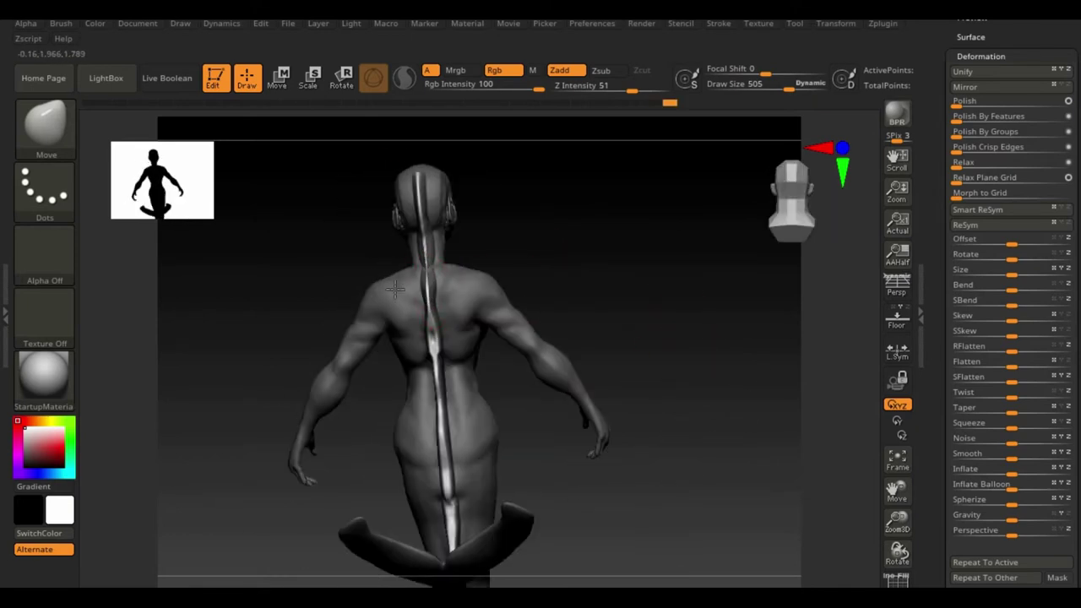
{"action": "left_click_drag", "start_coordinate": [382, 343], "coordinate": [477, 451]}
{"action": "mouse_move", "coordinate": [454, 503]}
{"action": "left_mouse_down"}
{"action": "mouse_move", "coordinate": [656, 505]}
{"action": "mouse_move", "coordinate": [477, 552]}
{"action": "mouse_move", "coordinate": [381, 329]}
{"action": "left_mouse_up"}
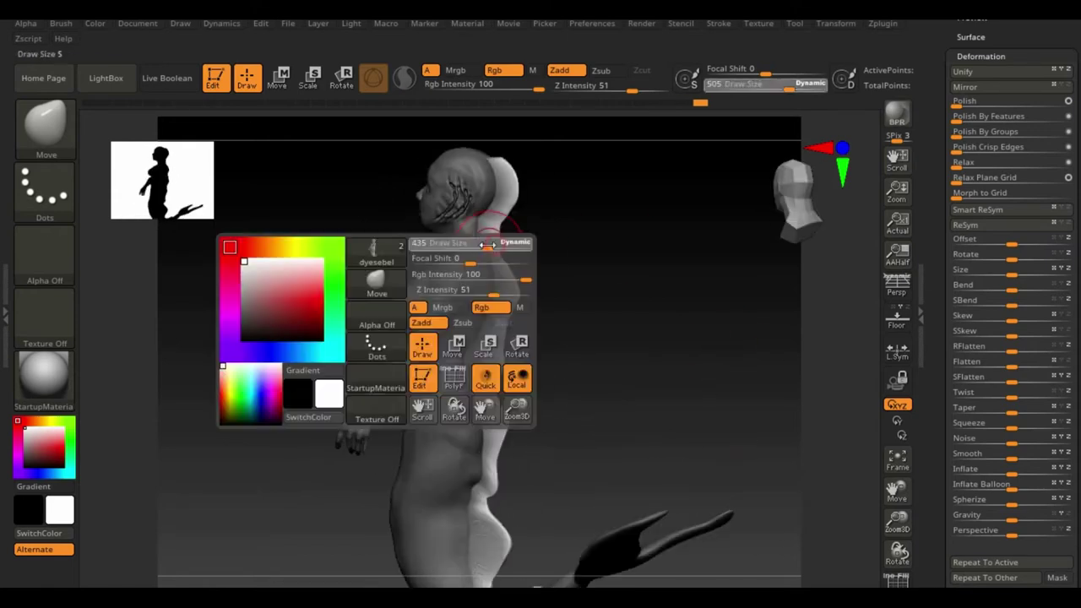
{"action": "mouse_move", "coordinate": [592, 446]}
{"action": "left_mouse_down"}
{"action": "mouse_move", "coordinate": [459, 189]}
{"action": "mouse_move", "coordinate": [572, 293]}
{"action": "mouse_move", "coordinate": [380, 304]}
{"action": "left_mouse_up"}
{"action": "key", "text": "space"}
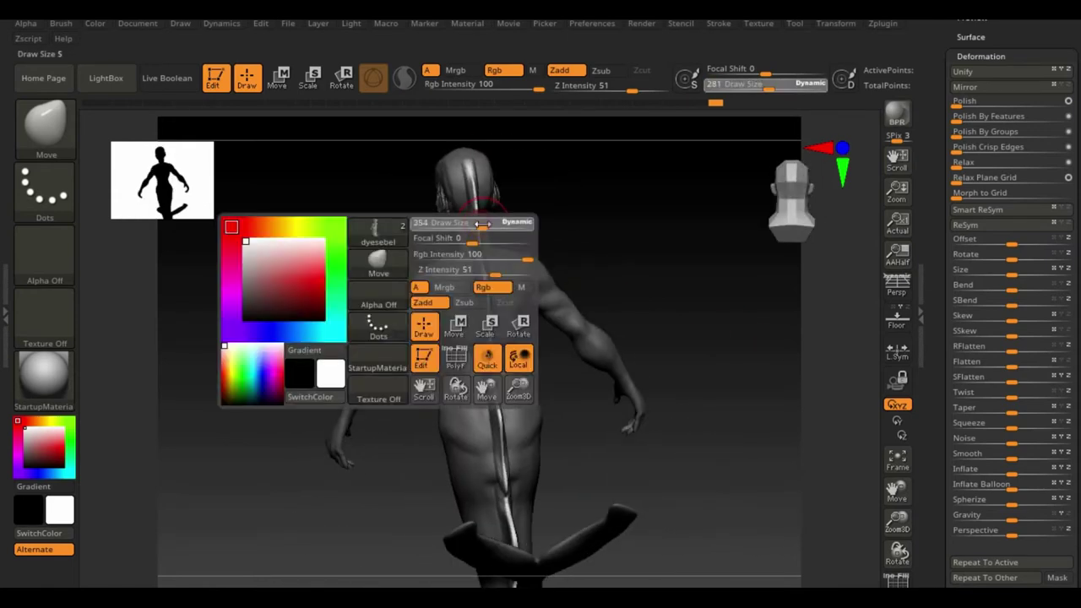
{"action": "left_click_drag", "start_coordinate": [447, 234], "coordinate": [477, 234]}
{"action": "left_click_drag", "start_coordinate": [662, 244], "coordinate": [494, 269]}
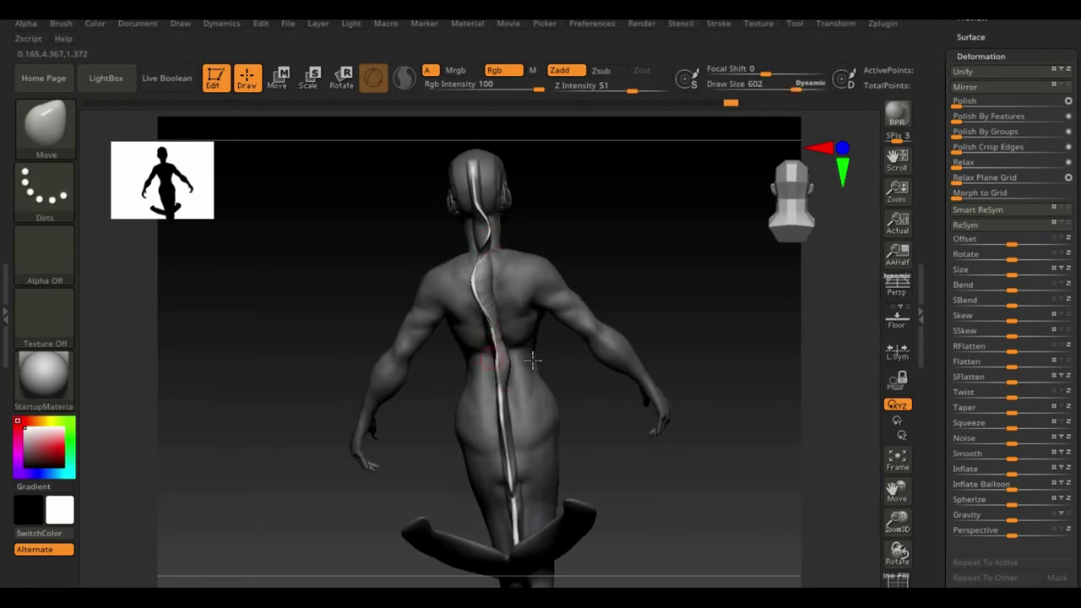
{"action": "mouse_move", "coordinate": [497, 364]}
{"action": "left_mouse_down"}
{"action": "mouse_move", "coordinate": [731, 261]}
{"action": "mouse_move", "coordinate": [403, 330]}
{"action": "left_mouse_up"}
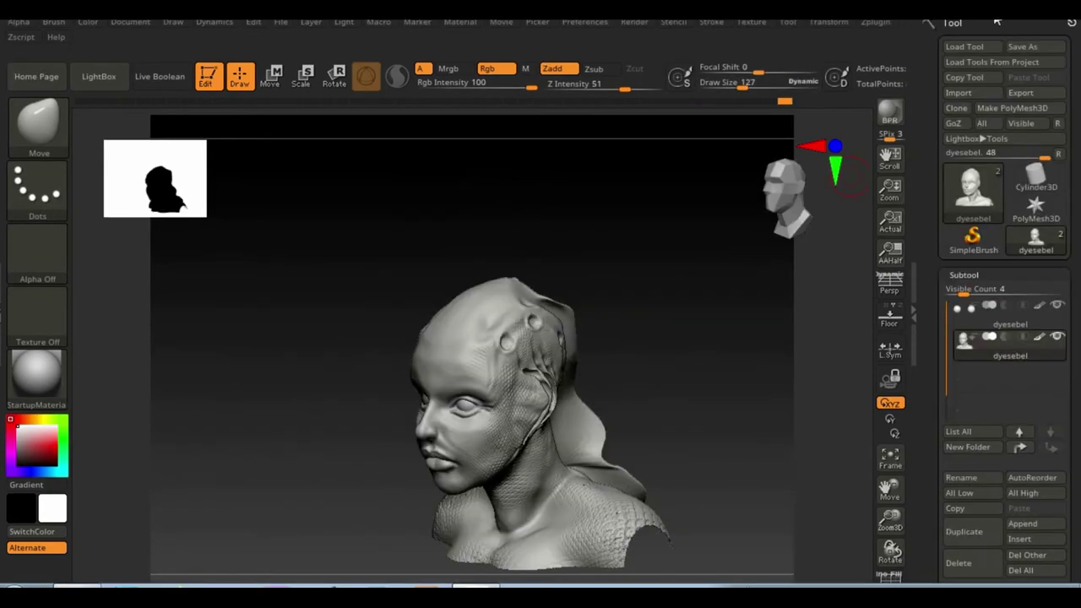
Draw mask stripes on the bust's head with MaskPen (B-M-P) and invert the mask.
{"action": "key", "text": "b"}
{"action": "key", "text": "m"}
{"action": "key", "text": "p"}
{"action": "mouse_move", "coordinate": [600, 260]}
{"action": "left_mouse_down"}
{"action": "mouse_move", "coordinate": [476, 316]}
{"action": "mouse_move", "coordinate": [475, 336]}
{"action": "left_mouse_up"}
{"action": "left_click_drag", "start_coordinate": [613, 311], "coordinate": [572, 312]}
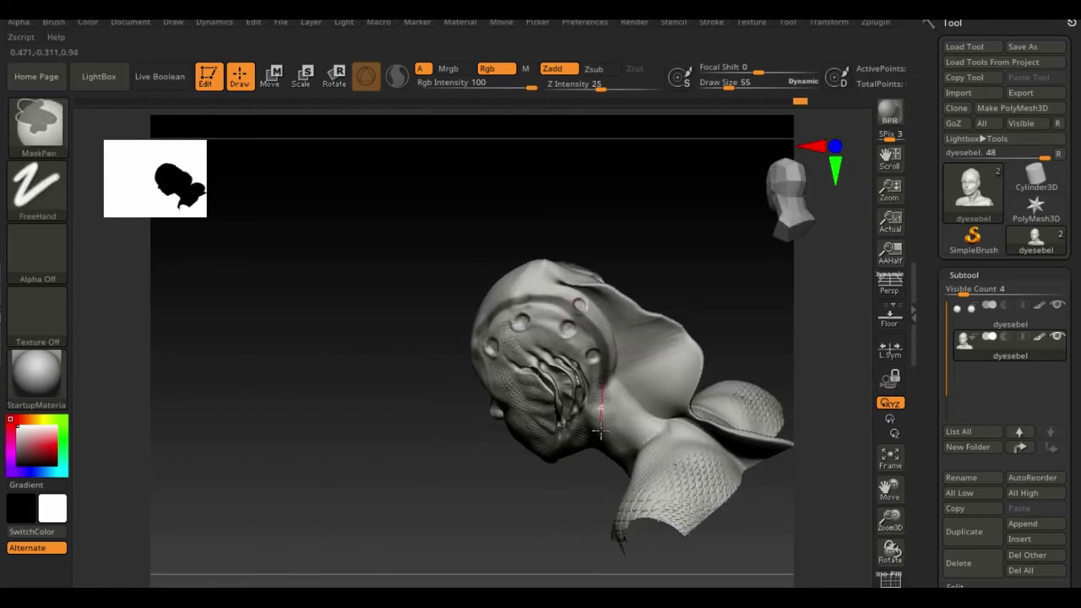
{"action": "mouse_move", "coordinate": [599, 431]}
{"action": "left_mouse_down"}
{"action": "mouse_move", "coordinate": [563, 451]}
{"action": "mouse_move", "coordinate": [671, 302]}
{"action": "mouse_move", "coordinate": [563, 450]}
{"action": "left_mouse_up"}
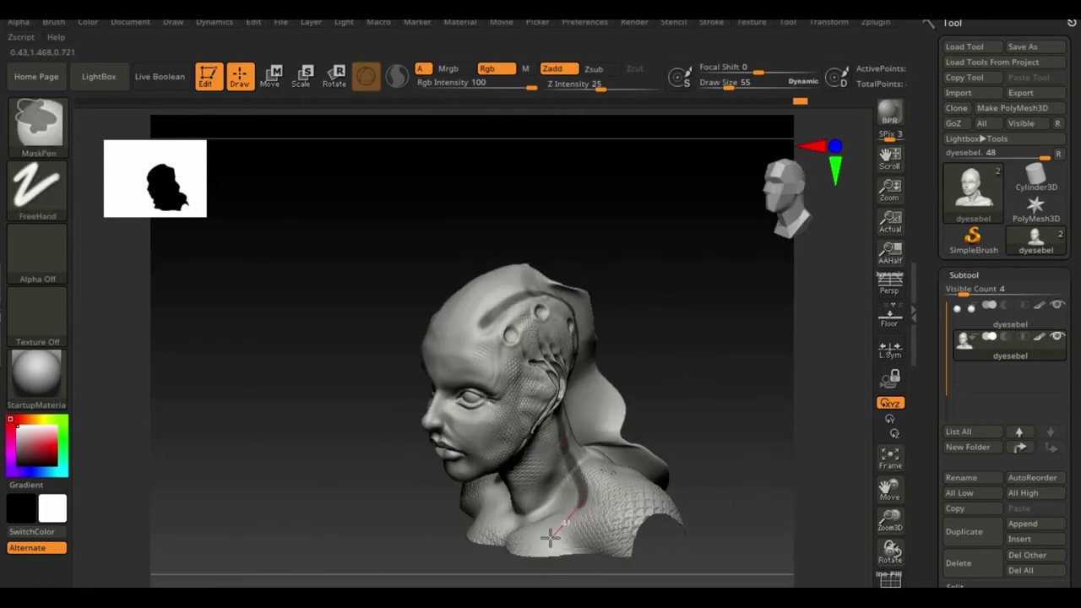
{"action": "mouse_move", "coordinate": [550, 537]}
{"action": "left_mouse_down"}
{"action": "mouse_move", "coordinate": [705, 335]}
{"action": "mouse_move", "coordinate": [753, 425]}
{"action": "left_mouse_up"}
{"action": "left_click", "coordinate": [752, 425], "text": "ctrl"}
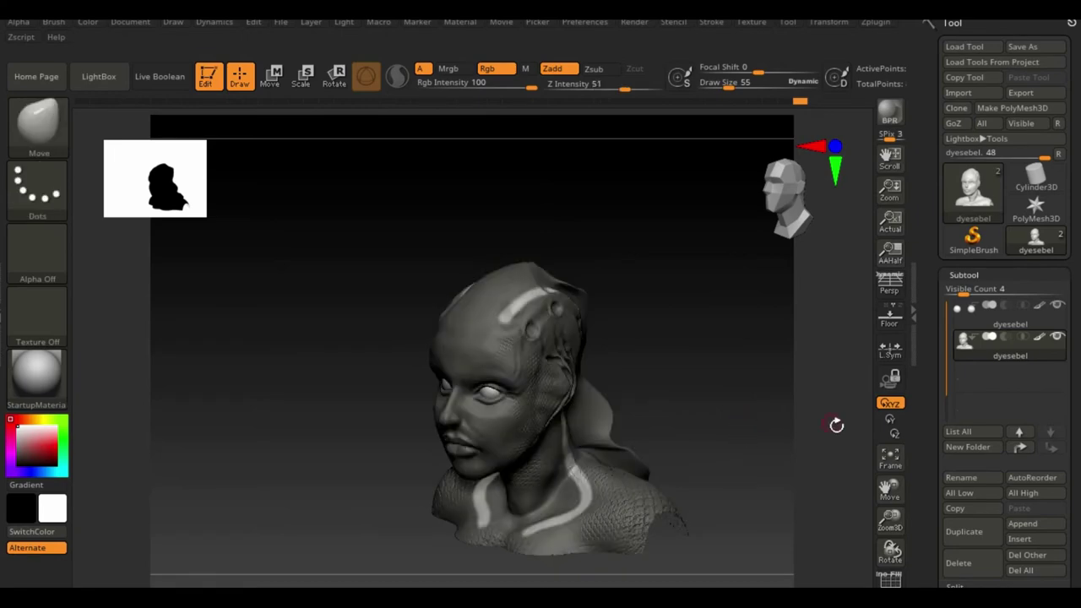
{"action": "scroll", "coordinate": [929, 386], "scroll_direction": "down", "scroll_amount": 10}
Rotate the bust around to inspect the horn ridges and frill collar from front, side and back.
{"action": "left_click_drag", "start_coordinate": [712, 317], "coordinate": [493, 231]}
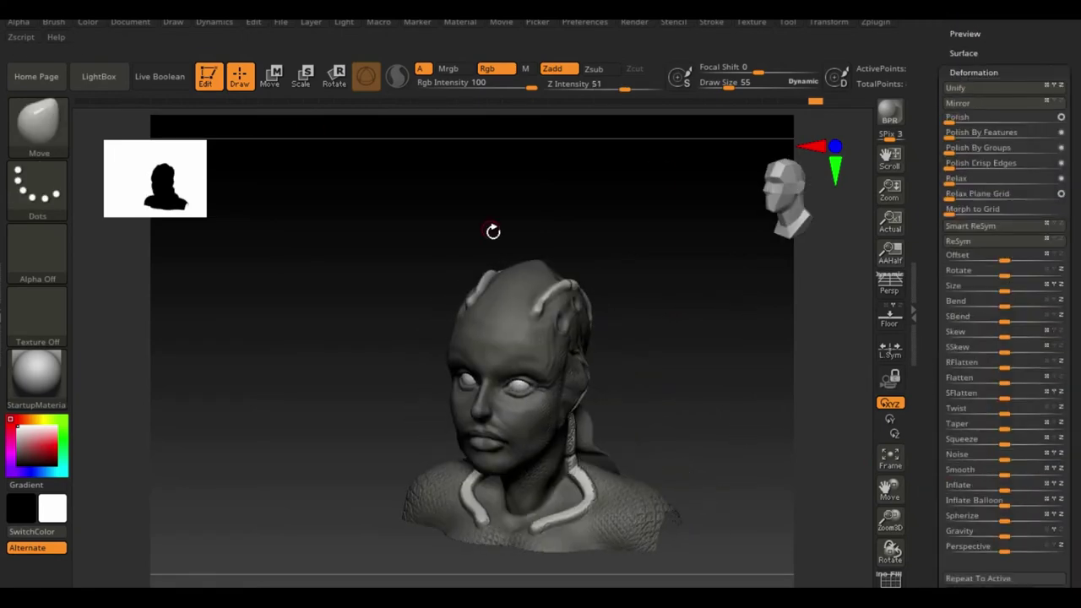
{"action": "left_click_drag", "start_coordinate": [591, 254], "coordinate": [610, 241]}
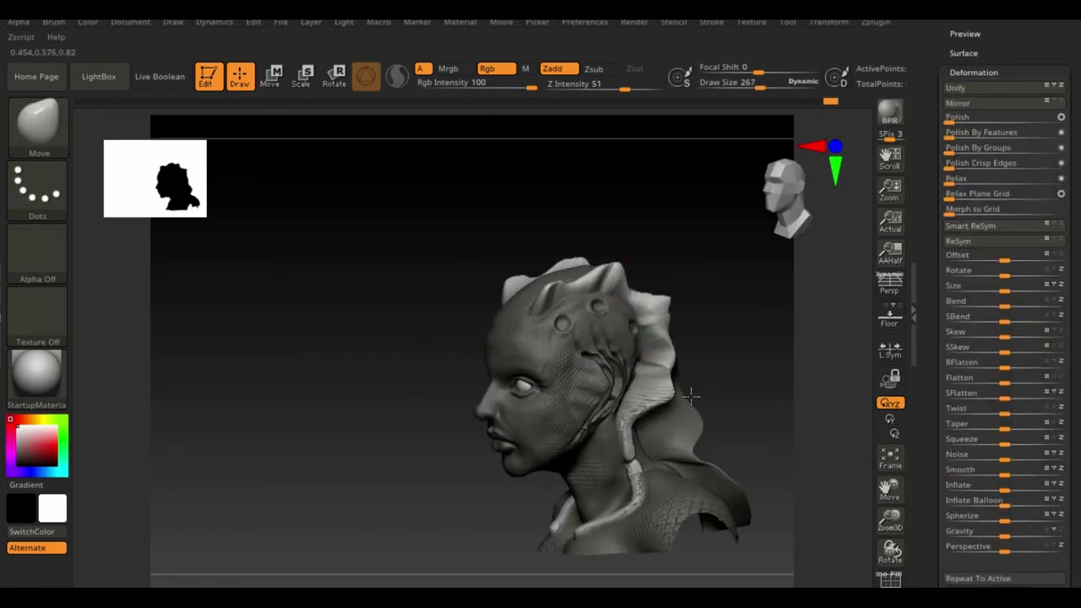
{"action": "mouse_move", "coordinate": [691, 395]}
{"action": "left_mouse_down"}
{"action": "mouse_move", "coordinate": [677, 420]}
{"action": "mouse_move", "coordinate": [688, 459]}
{"action": "mouse_move", "coordinate": [715, 427]}
{"action": "left_mouse_up"}
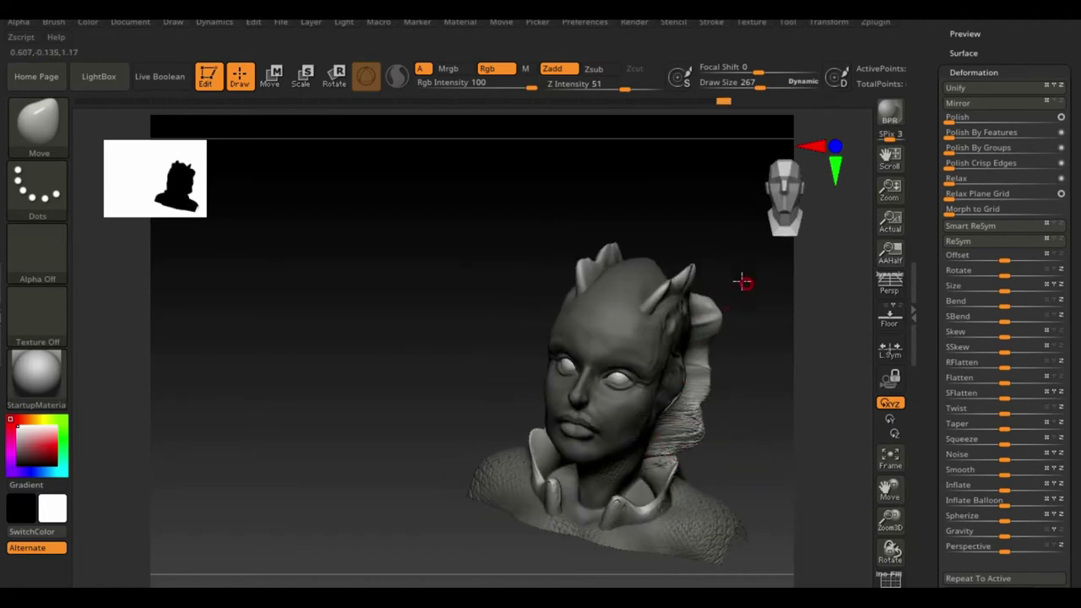
{"action": "left_click_drag", "start_coordinate": [744, 282], "coordinate": [635, 466]}
{"action": "mouse_move", "coordinate": [580, 526]}
{"action": "left_mouse_down"}
{"action": "mouse_move", "coordinate": [770, 328]}
{"action": "mouse_move", "coordinate": [637, 314]}
{"action": "left_mouse_up"}
{"action": "mouse_move", "coordinate": [684, 382]}
{"action": "left_mouse_down"}
{"action": "mouse_move", "coordinate": [797, 387]}
{"action": "mouse_move", "coordinate": [710, 340]}
{"action": "mouse_move", "coordinate": [718, 290]}
{"action": "mouse_move", "coordinate": [486, 269]}
{"action": "mouse_move", "coordinate": [729, 309]}
{"action": "left_mouse_up"}
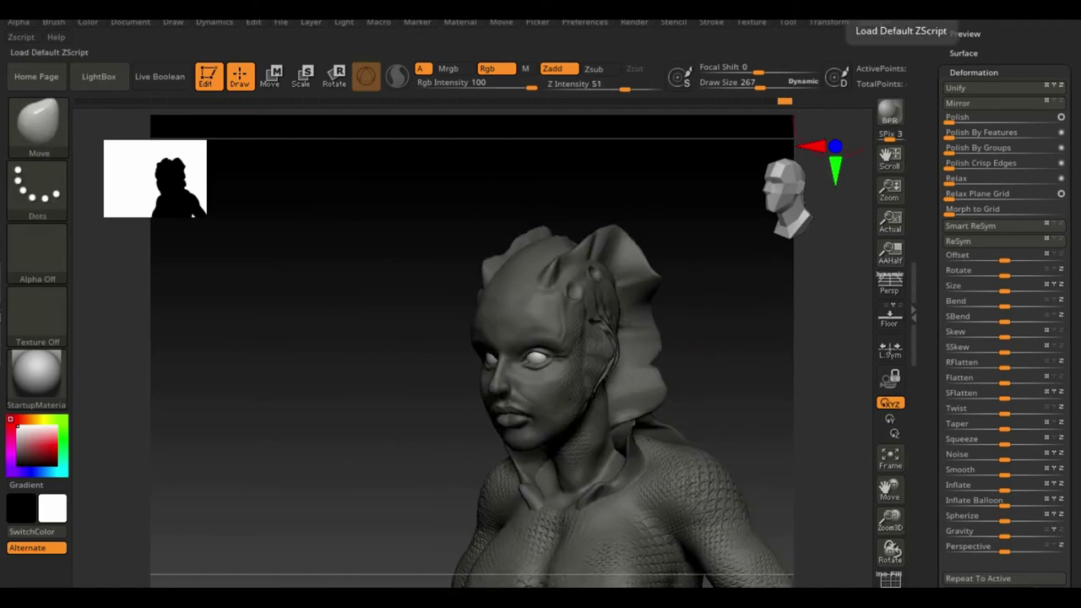
Step back in Undo History, smooth around the eyes, and select the ClayBuildup brush (B-C-B).
{"action": "left_click", "coordinate": [724, 103]}
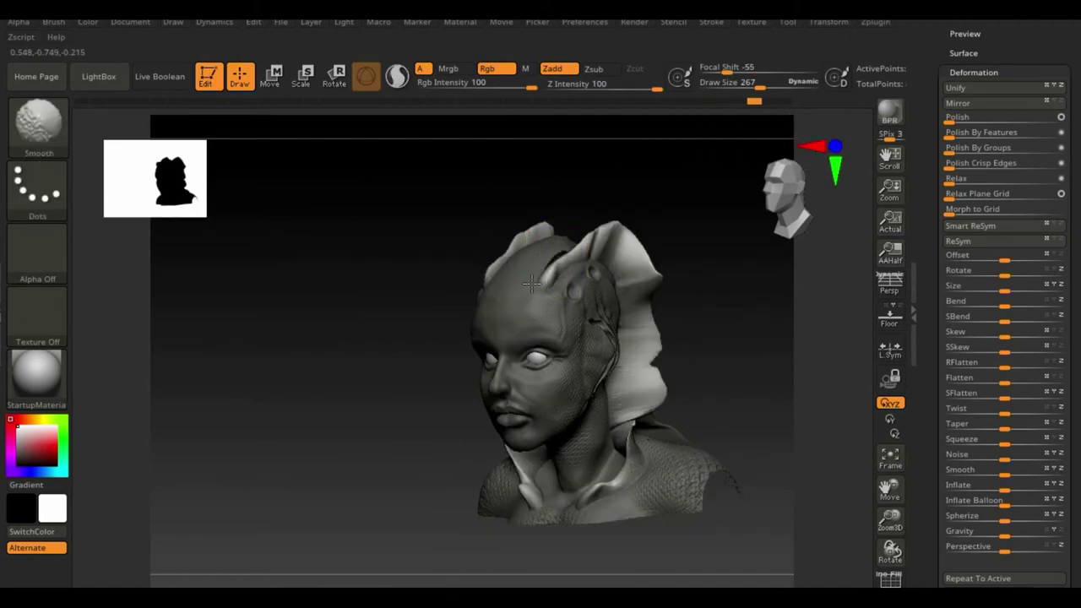
{"action": "left_click_drag", "start_coordinate": [532, 283], "coordinate": [701, 289], "text": "shift"}
{"action": "mouse_move", "coordinate": [568, 245]}
{"action": "left_mouse_down"}
{"action": "mouse_move", "coordinate": [236, 439]}
{"action": "mouse_move", "coordinate": [282, 378]}
{"action": "left_mouse_up"}
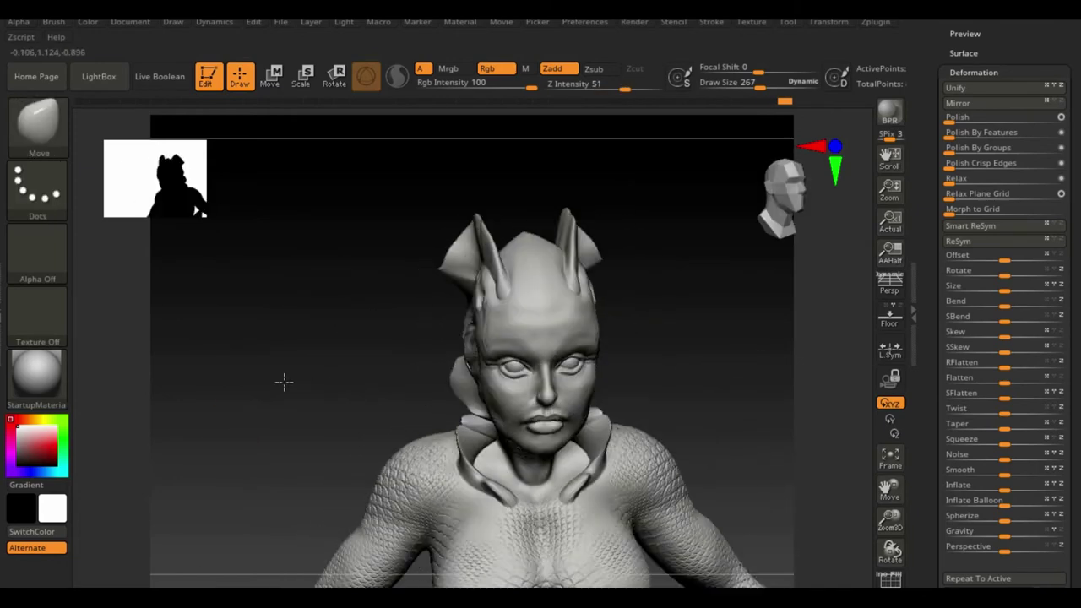
{"action": "left_click_drag", "start_coordinate": [890, 520], "coordinate": [819, 352]}
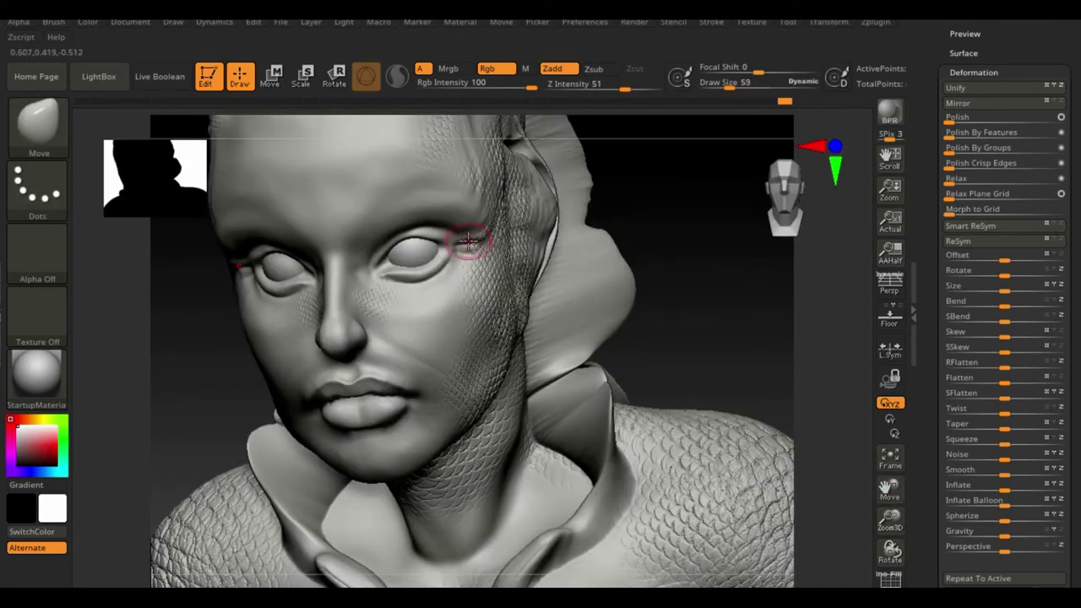
{"action": "key", "text": "b"}
{"action": "key", "text": "c"}
{"action": "key", "text": "b"}
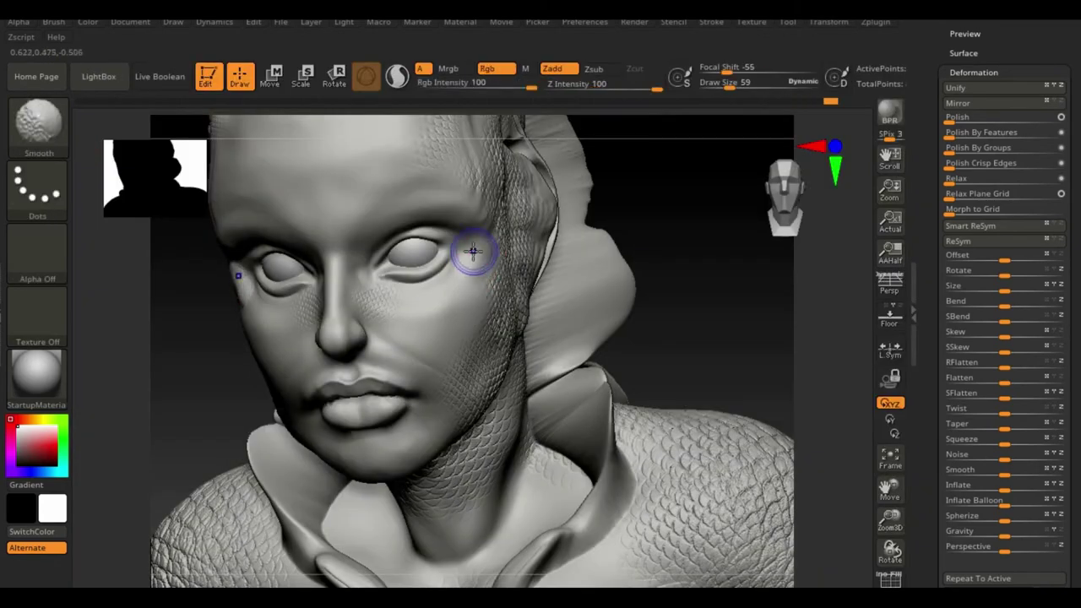
{"action": "left_click_drag", "start_coordinate": [702, 316], "coordinate": [698, 259], "text": "alt"}
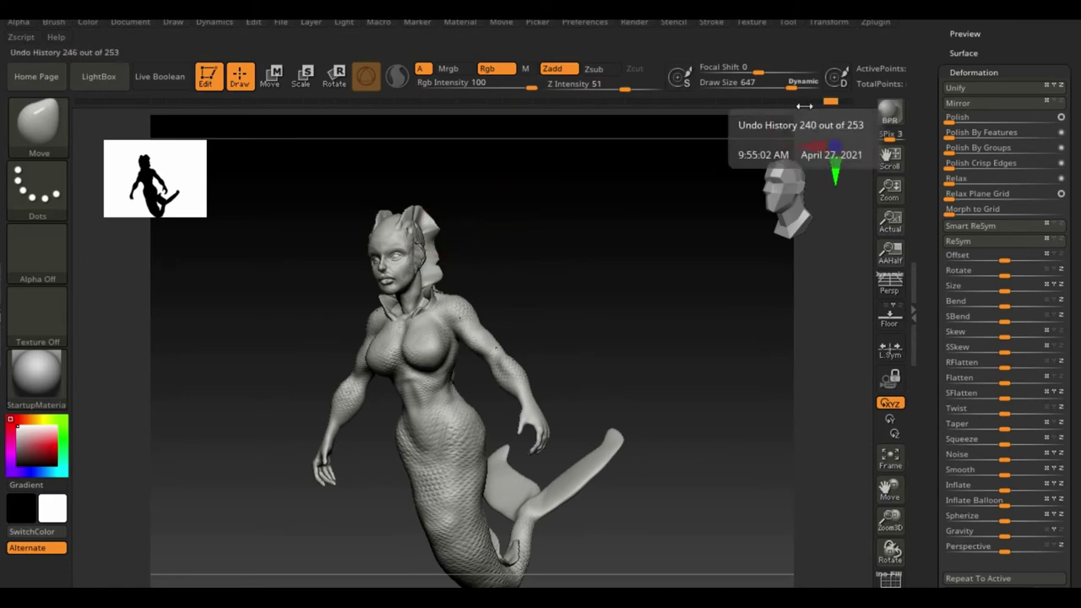
Pick another Undo History state and smooth the scales over the chest.
{"action": "left_click", "coordinate": [784, 102]}
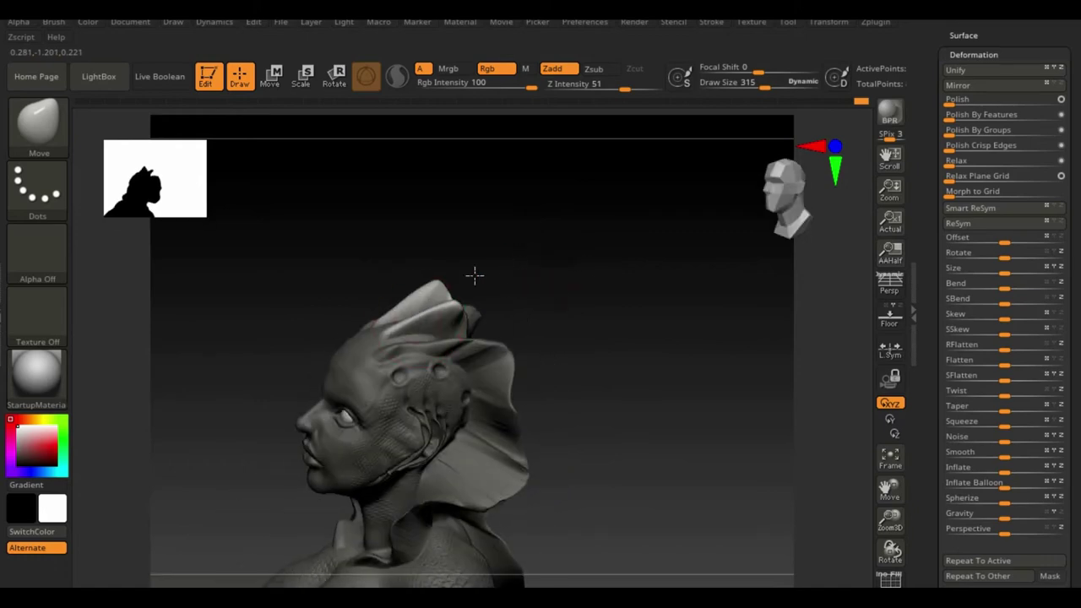
{"action": "mouse_move", "coordinate": [406, 299]}
{"action": "left_mouse_down"}
{"action": "mouse_move", "coordinate": [657, 154]}
{"action": "mouse_move", "coordinate": [586, 309]}
{"action": "mouse_move", "coordinate": [649, 363]}
{"action": "left_mouse_up"}
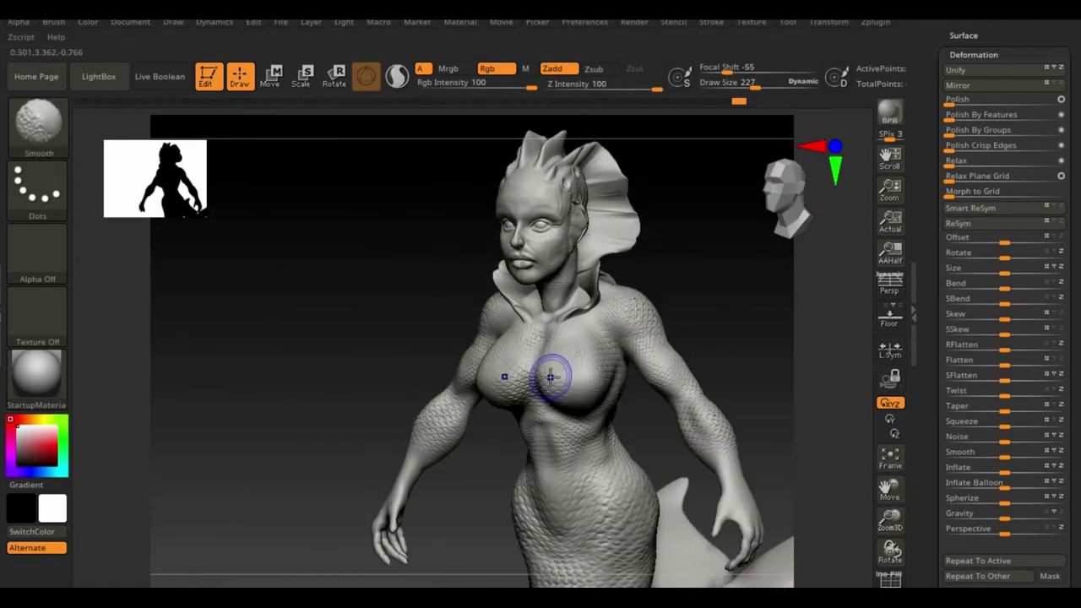
{"action": "mouse_move", "coordinate": [577, 507]}
{"action": "left_mouse_down"}
{"action": "mouse_move", "coordinate": [415, 316]}
{"action": "mouse_move", "coordinate": [671, 309]}
{"action": "left_mouse_up"}
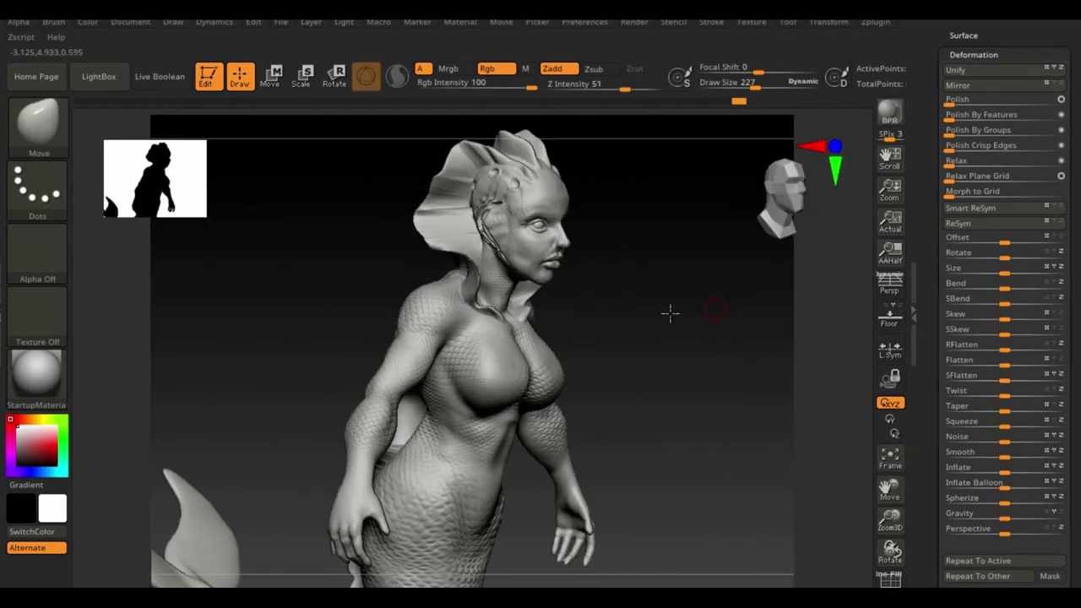
{"action": "mouse_move", "coordinate": [719, 434]}
{"action": "left_mouse_down"}
{"action": "mouse_move", "coordinate": [264, 325]}
{"action": "mouse_move", "coordinate": [591, 254]}
{"action": "mouse_move", "coordinate": [784, 318]}
{"action": "mouse_move", "coordinate": [719, 332]}
{"action": "mouse_move", "coordinate": [889, 489]}
{"action": "left_mouse_up"}
Build up clay around the eye sockets with ClayBuildup (B-C-B), then pick the TrimDynamic brush (B-T-D).
{"action": "key", "text": "b"}
{"action": "key", "text": "c"}
{"action": "key", "text": "b"}
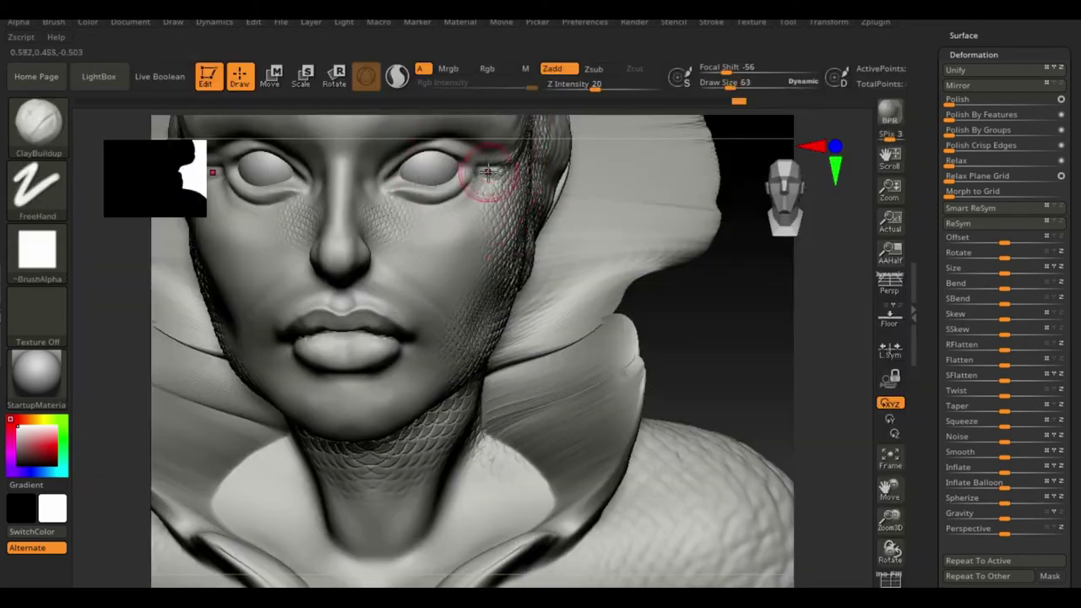
{"action": "right_click_drag", "start_coordinate": [507, 165], "coordinate": [503, 148]}
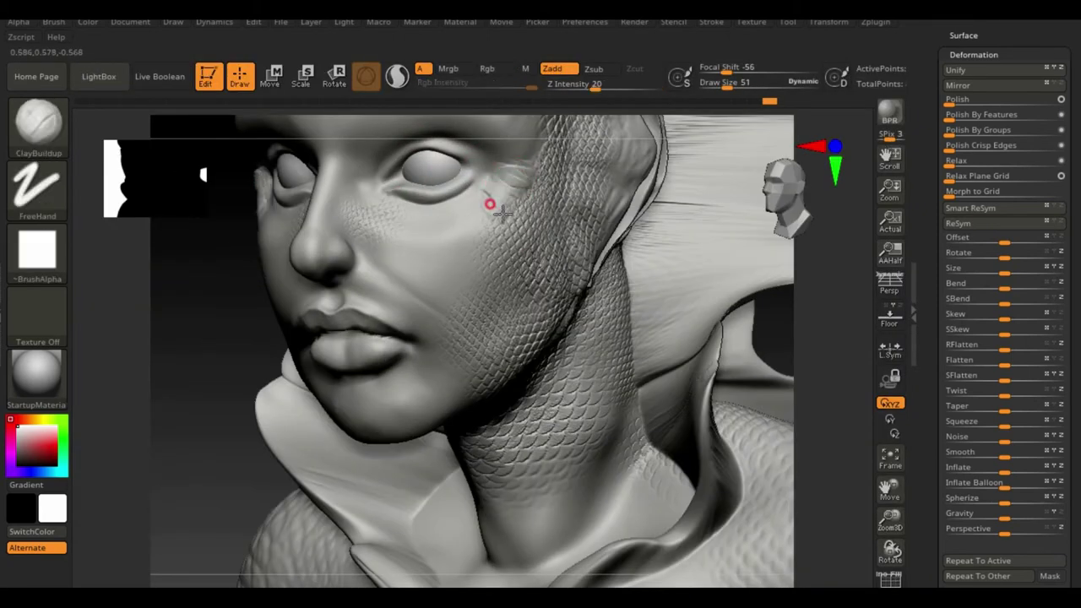
{"action": "right_click_drag", "start_coordinate": [381, 228], "coordinate": [430, 273]}
{"action": "key", "text": "b"}
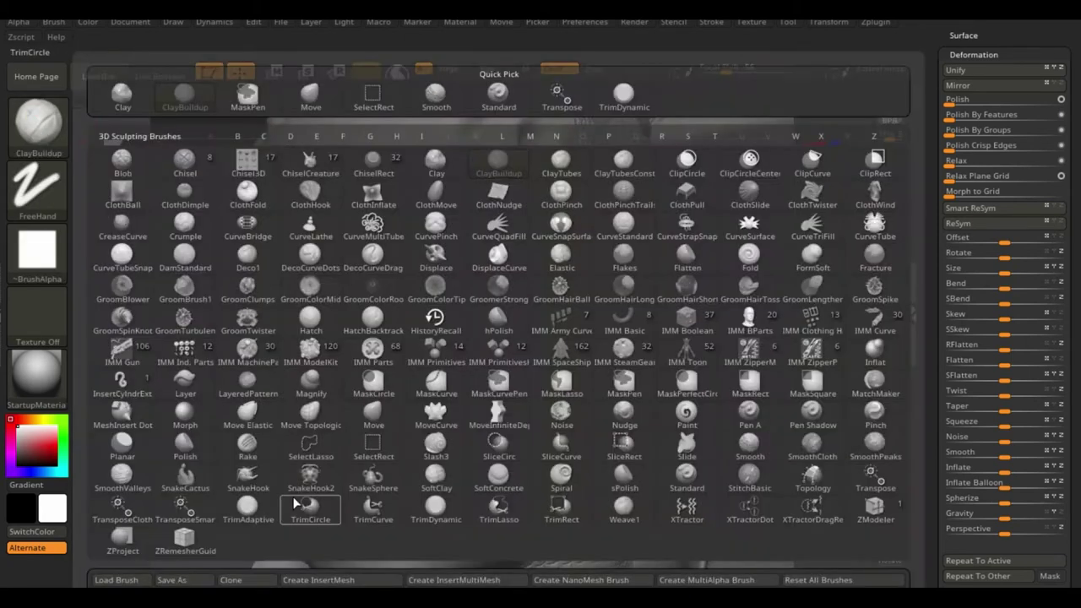
{"action": "key", "text": "t"}
{"action": "key", "text": "d"}
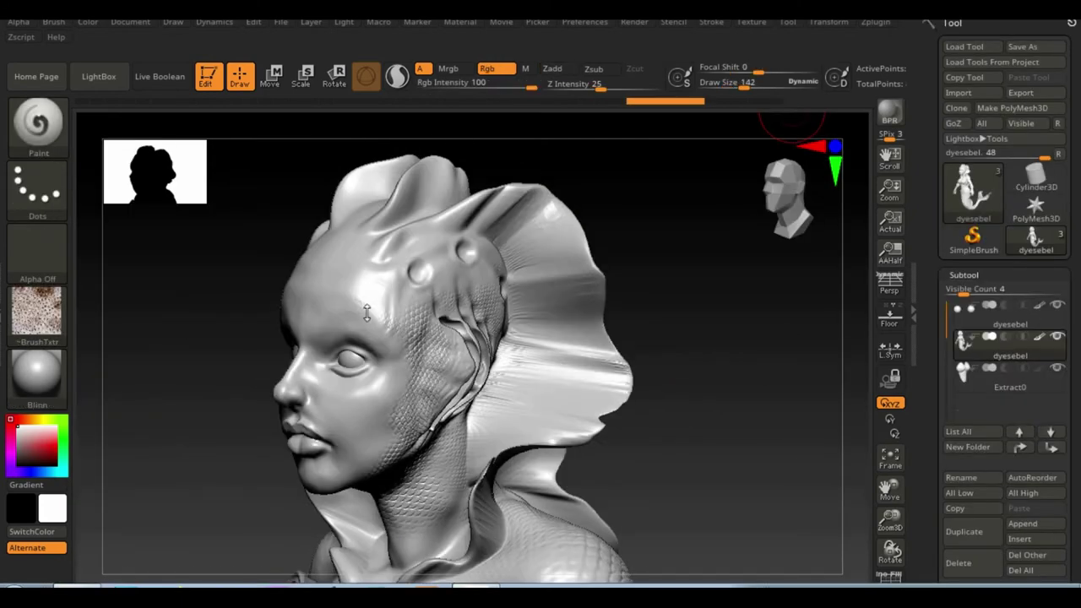
Polypaint the face, neck, shoulder and torso a dark tone with the Color Spray stroke.
{"action": "left_click_drag", "start_coordinate": [367, 313], "coordinate": [466, 270]}
{"action": "left_click", "coordinate": [38, 186]}
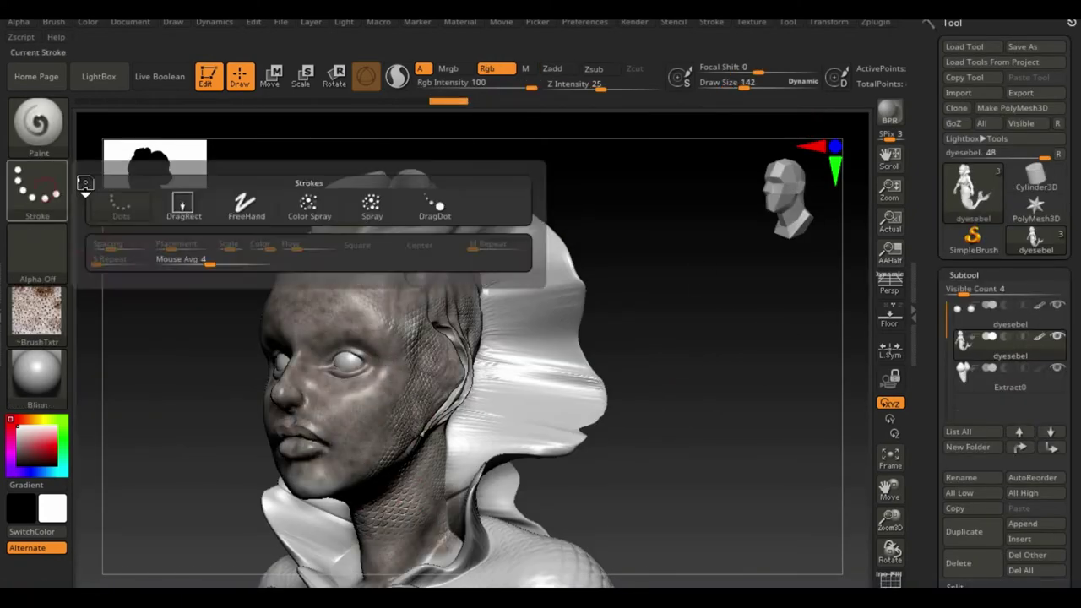
{"action": "left_click", "coordinate": [374, 205]}
{"action": "left_click_drag", "start_coordinate": [514, 316], "coordinate": [559, 253]}
{"action": "left_click_drag", "start_coordinate": [440, 321], "coordinate": [338, 473]}
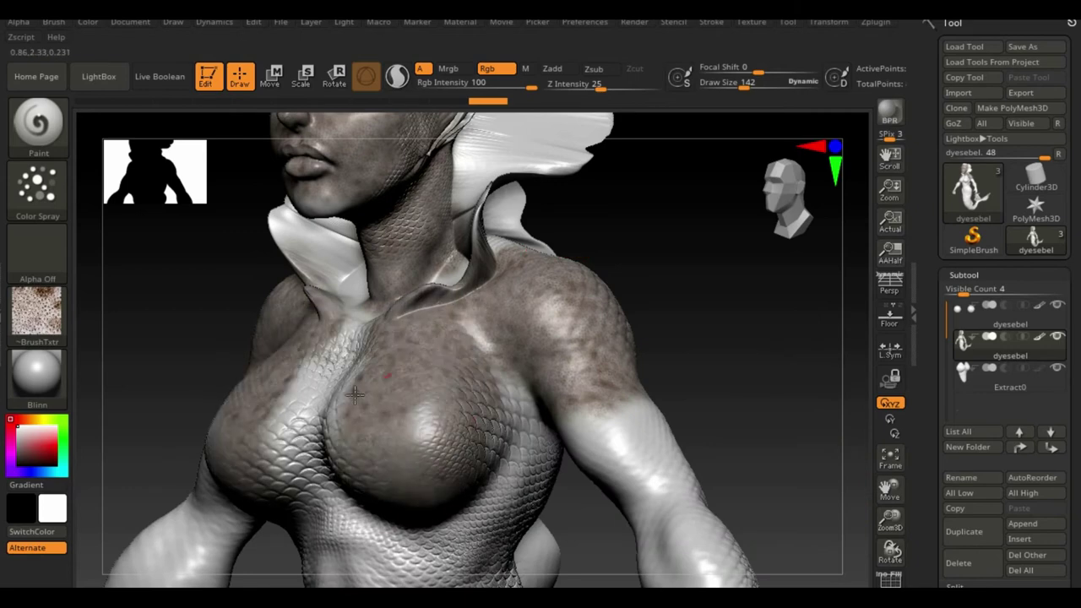
Frame and turn the mermaid around, then switch the stroke to DragRect.
{"action": "key", "text": "f"}
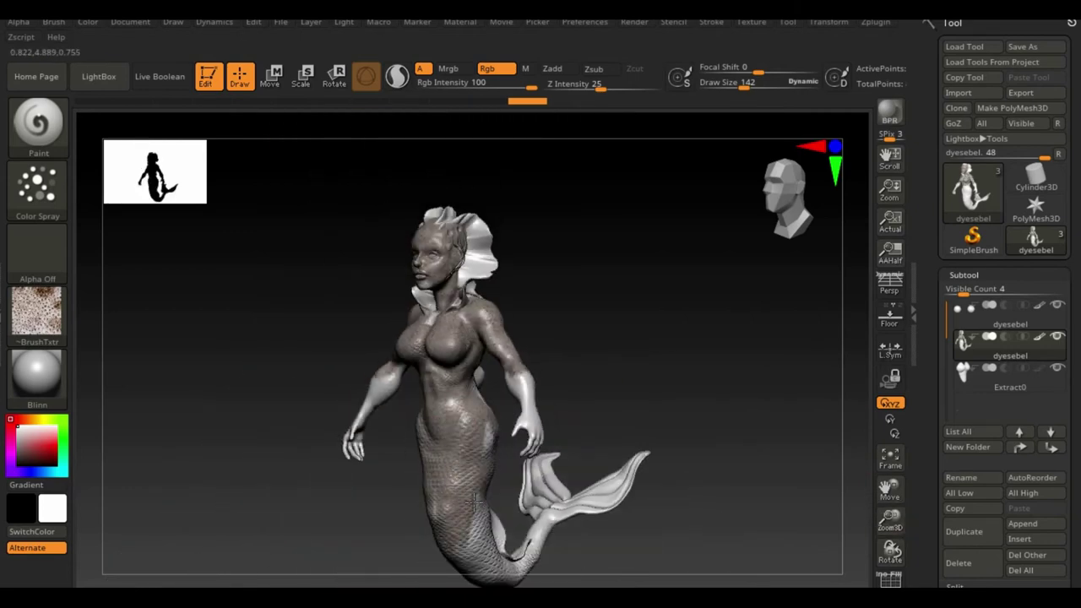
{"action": "left_click_drag", "start_coordinate": [478, 549], "coordinate": [483, 399]}
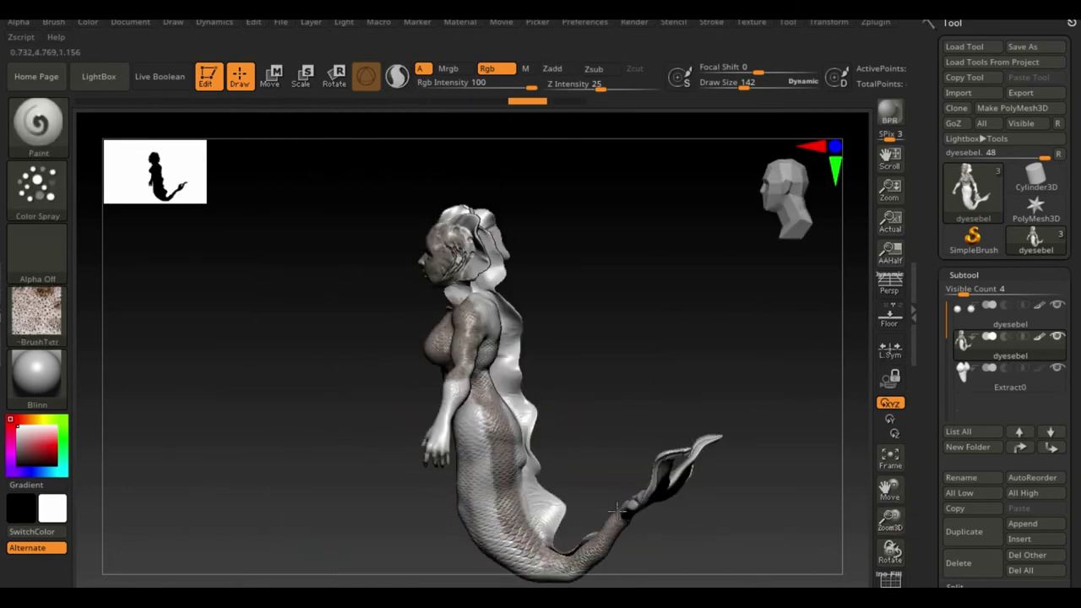
{"action": "left_click_drag", "start_coordinate": [403, 520], "coordinate": [451, 564]}
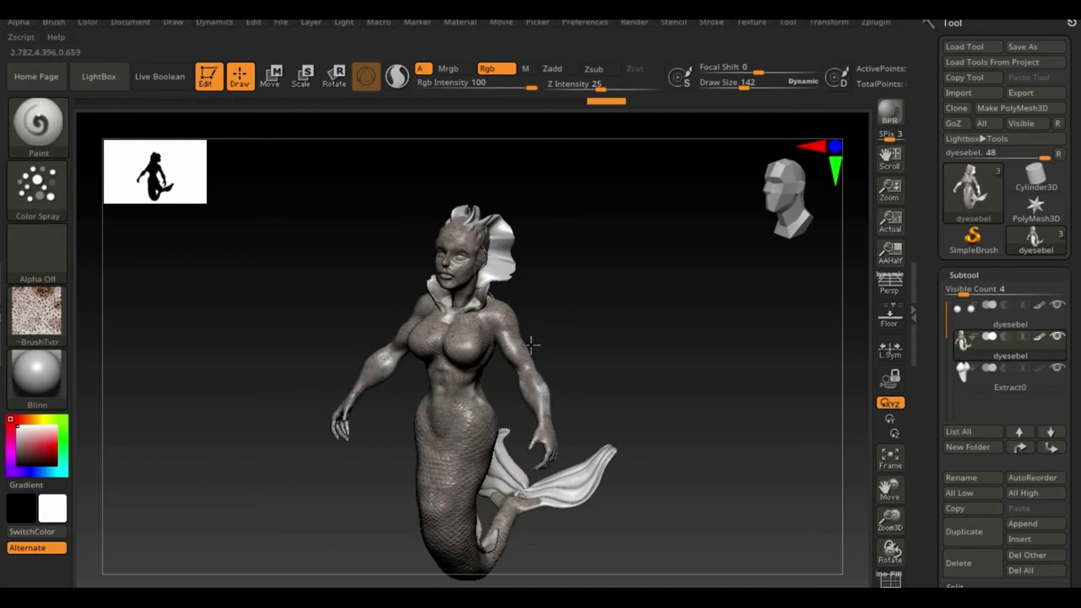
{"action": "left_click_drag", "start_coordinate": [470, 307], "coordinate": [473, 304]}
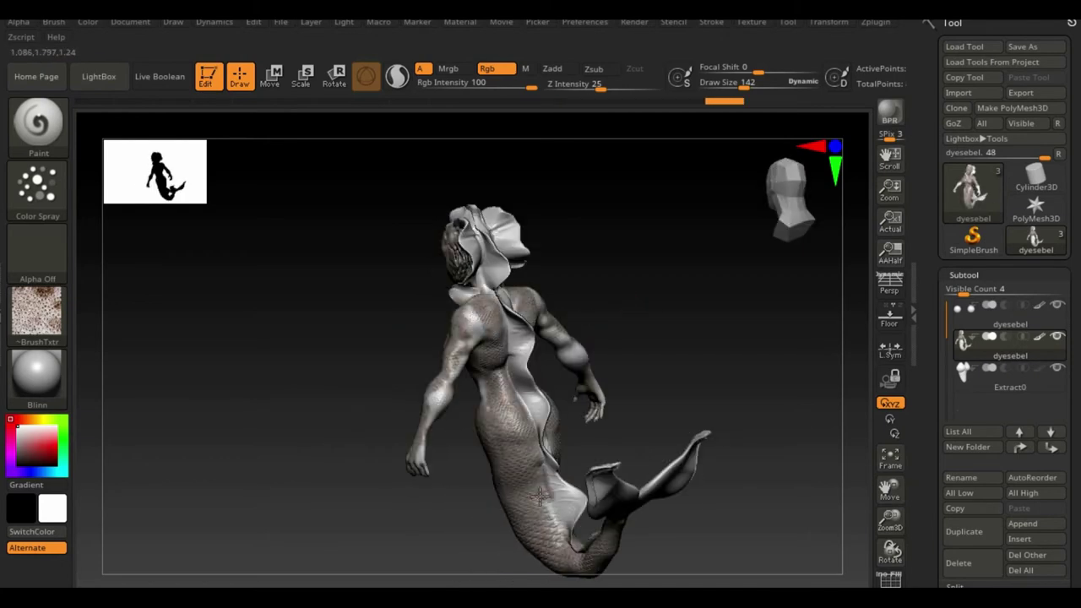
{"action": "mouse_move", "coordinate": [490, 535]}
{"action": "left_mouse_down"}
{"action": "mouse_move", "coordinate": [524, 473]}
{"action": "mouse_move", "coordinate": [524, 380]}
{"action": "left_mouse_up"}
{"action": "left_click", "coordinate": [38, 184]}
{"action": "left_click", "coordinate": [184, 207]}
{"action": "mouse_move", "coordinate": [589, 256]}
{"action": "left_mouse_down"}
{"action": "mouse_move", "coordinate": [374, 301]}
{"action": "mouse_move", "coordinate": [544, 237]}
{"action": "left_mouse_up"}
{"action": "mouse_move", "coordinate": [760, 306]}
{"action": "left_mouse_down"}
{"action": "mouse_move", "coordinate": [645, 261]}
{"action": "mouse_move", "coordinate": [657, 248]}
{"action": "mouse_move", "coordinate": [734, 304]}
{"action": "left_mouse_up"}
Spray textured skin-tone paint over the chest and abdomen, then set the texture to fish tex map3.
{"action": "left_click", "coordinate": [37, 312]}
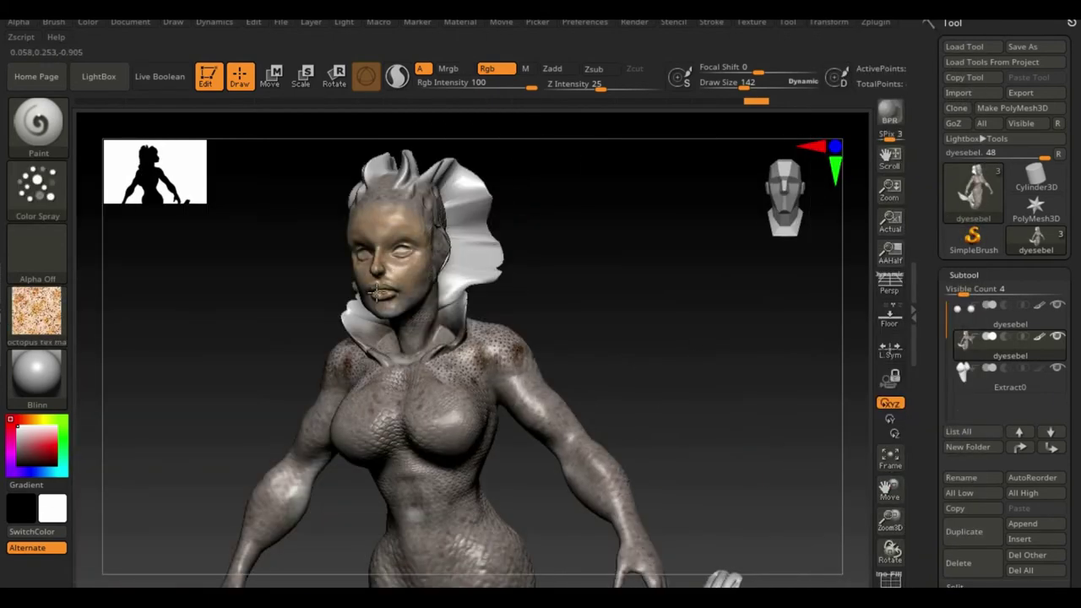
{"action": "left_click_drag", "start_coordinate": [476, 414], "coordinate": [444, 530]}
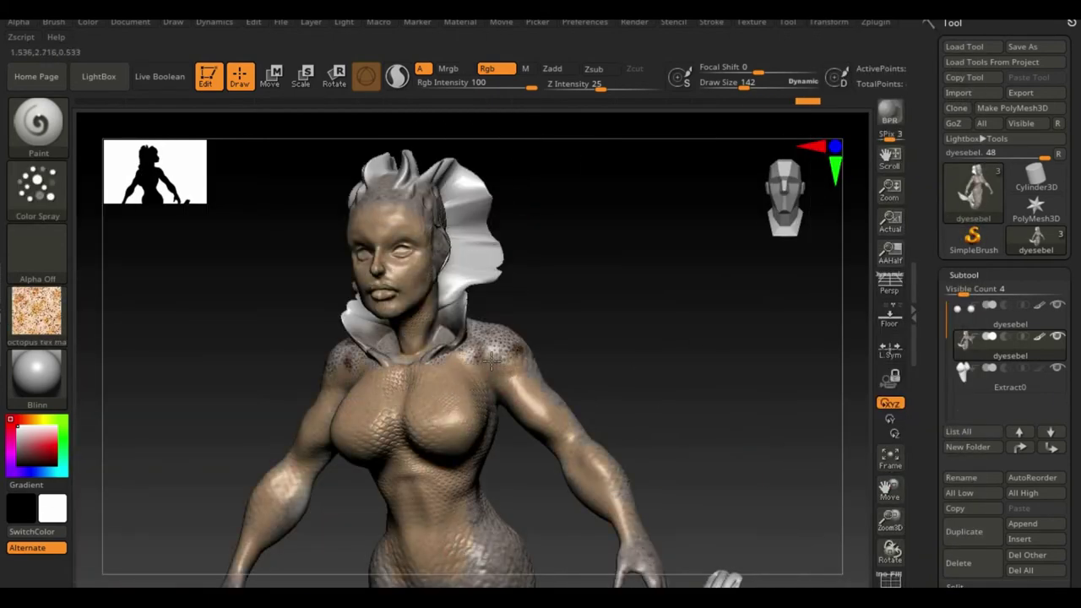
{"action": "mouse_move", "coordinate": [491, 360]}
{"action": "left_mouse_down"}
{"action": "mouse_move", "coordinate": [650, 498]}
{"action": "mouse_move", "coordinate": [796, 434]}
{"action": "mouse_move", "coordinate": [591, 380]}
{"action": "left_mouse_up"}
{"action": "left_click", "coordinate": [36, 311]}
{"action": "left_click", "coordinate": [245, 325]}
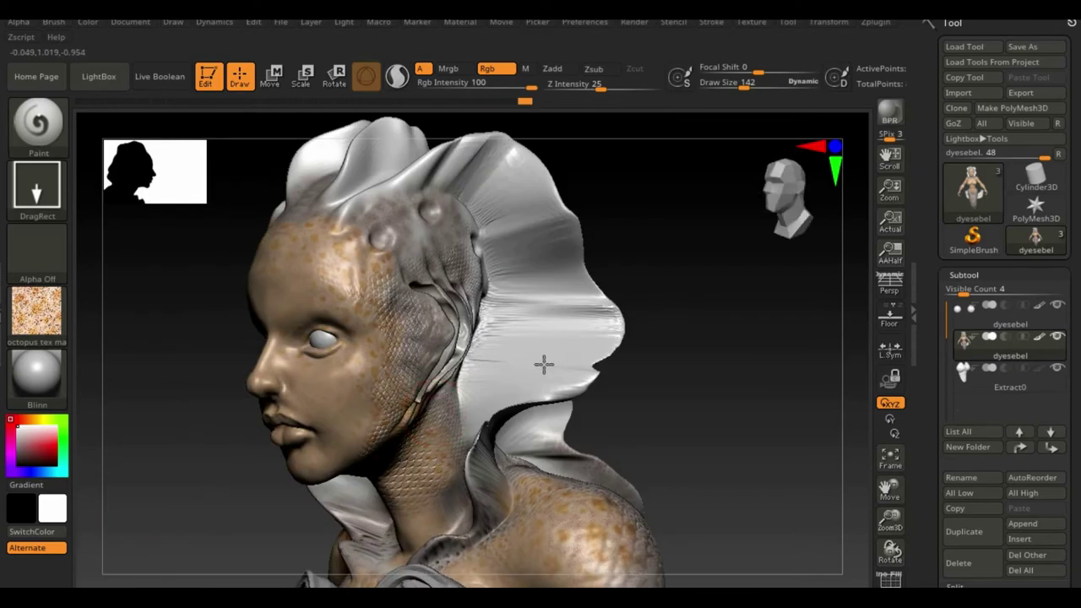
Paint the mermaid's lower lip pink, undoing a stray stroke on the upper lip.
{"action": "mouse_move", "coordinate": [543, 362]}
{"action": "left_mouse_down"}
{"action": "mouse_move", "coordinate": [780, 422]}
{"action": "mouse_move", "coordinate": [748, 477]}
{"action": "left_mouse_up"}
{"action": "left_click_drag", "start_coordinate": [890, 520], "coordinate": [844, 487]}
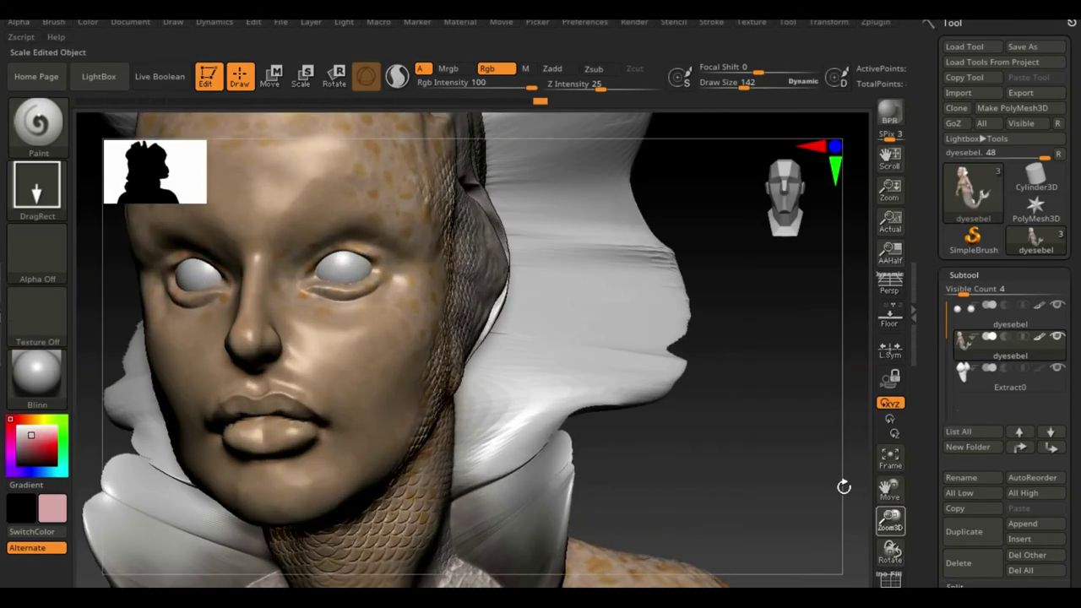
{"action": "left_click_drag", "start_coordinate": [273, 431], "coordinate": [281, 433]}
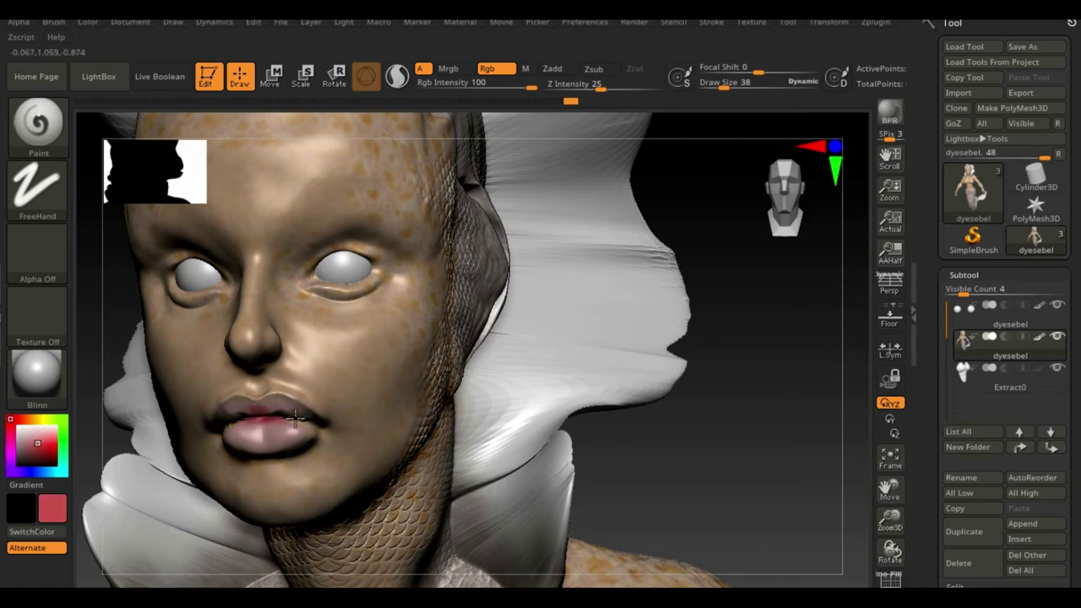
{"action": "key", "text": "ctrl+z"}
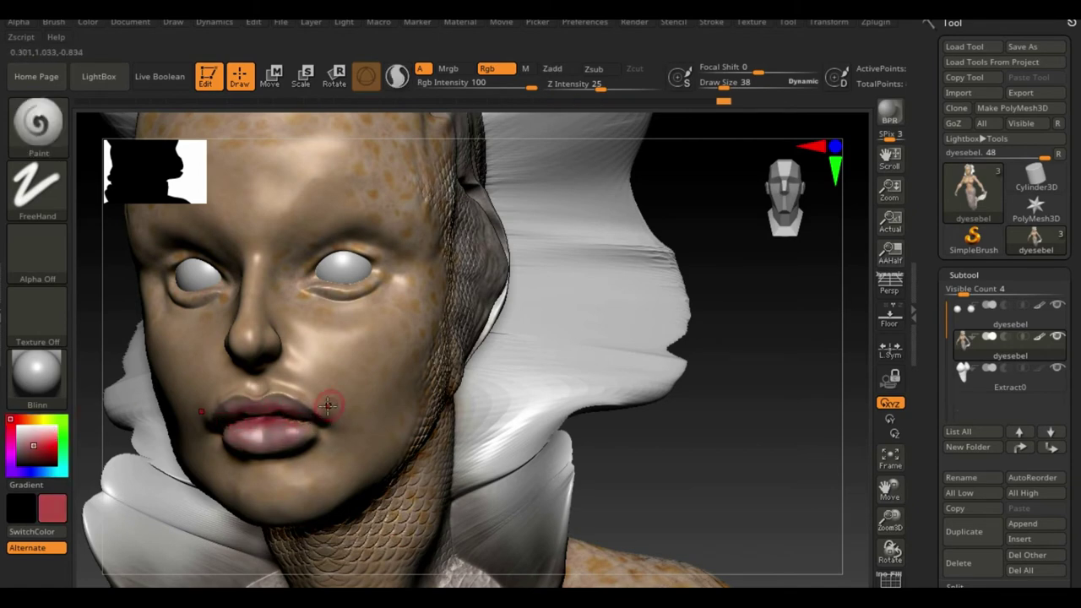
{"action": "right_click_drag", "start_coordinate": [328, 406], "coordinate": [245, 403]}
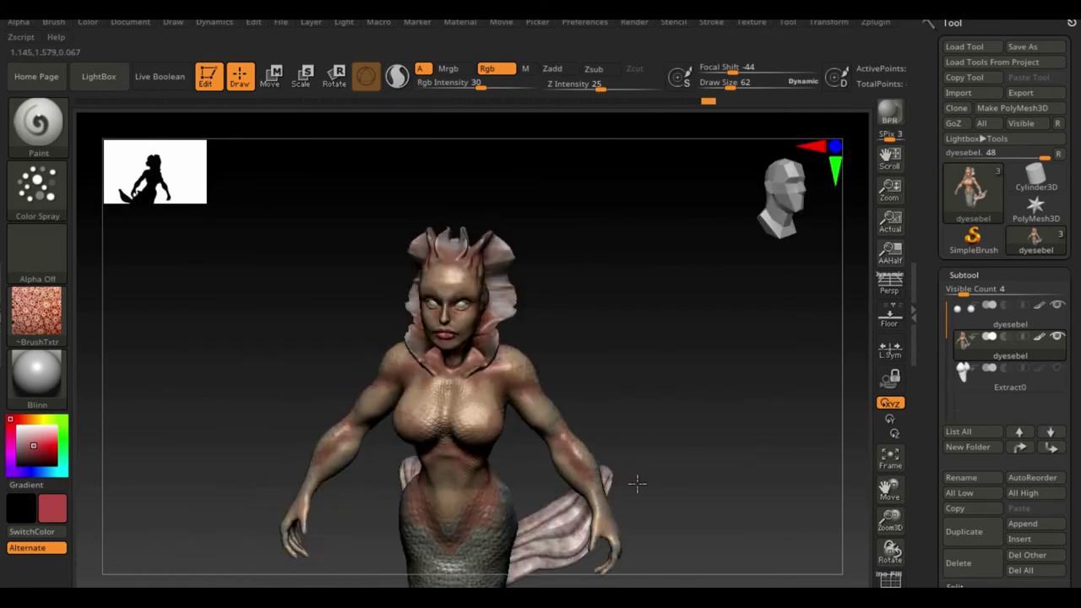
Turn and zoom the mermaid to a front close-up of her torso.
{"action": "mouse_move", "coordinate": [679, 338]}
{"action": "right_mouse_down"}
{"action": "mouse_move", "coordinate": [615, 378]}
{"action": "mouse_move", "coordinate": [267, 308]}
{"action": "mouse_move", "coordinate": [555, 333]}
{"action": "right_mouse_up"}
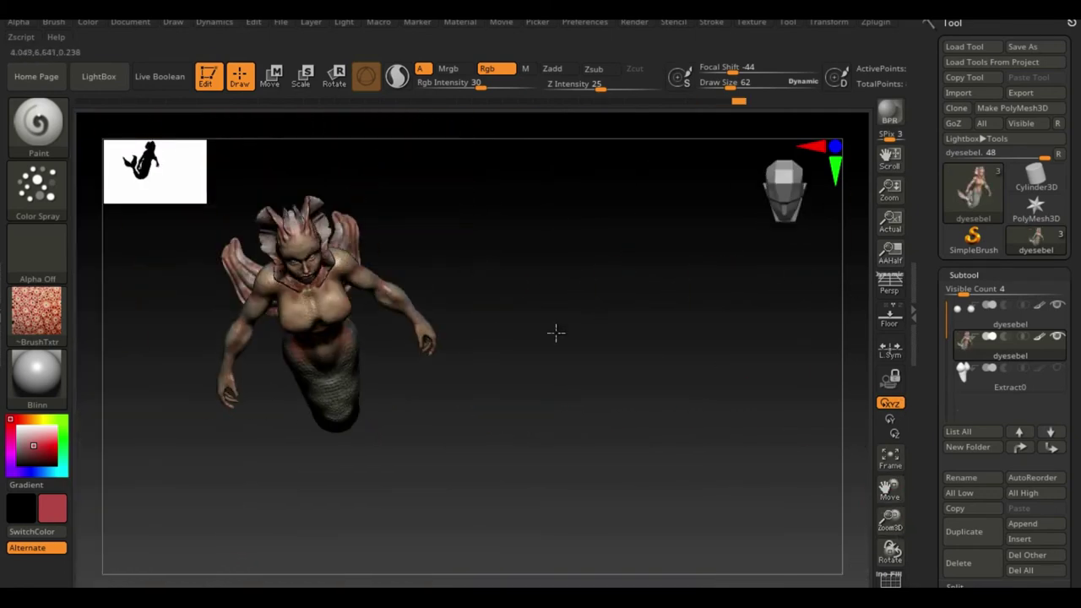
{"action": "left_click_drag", "start_coordinate": [890, 520], "coordinate": [887, 494]}
{"action": "mouse_move", "coordinate": [643, 354]}
{"action": "right_mouse_down"}
{"action": "mouse_move", "coordinate": [430, 270]}
{"action": "mouse_move", "coordinate": [173, 383]}
{"action": "right_mouse_up"}
{"action": "mouse_move", "coordinate": [262, 513]}
{"action": "right_mouse_down"}
{"action": "mouse_move", "coordinate": [458, 468]}
{"action": "mouse_move", "coordinate": [532, 425]}
{"action": "mouse_move", "coordinate": [178, 298]}
{"action": "right_mouse_up"}
{"action": "mouse_move", "coordinate": [404, 433]}
{"action": "right_mouse_down"}
{"action": "mouse_move", "coordinate": [517, 261]}
{"action": "mouse_move", "coordinate": [536, 279]}
{"action": "right_mouse_up"}
{"action": "mouse_move", "coordinate": [890, 519]}
{"action": "left_mouse_down"}
{"action": "mouse_move", "coordinate": [890, 536]}
{"action": "mouse_move", "coordinate": [890, 507]}
{"action": "mouse_move", "coordinate": [890, 541]}
{"action": "left_mouse_up"}
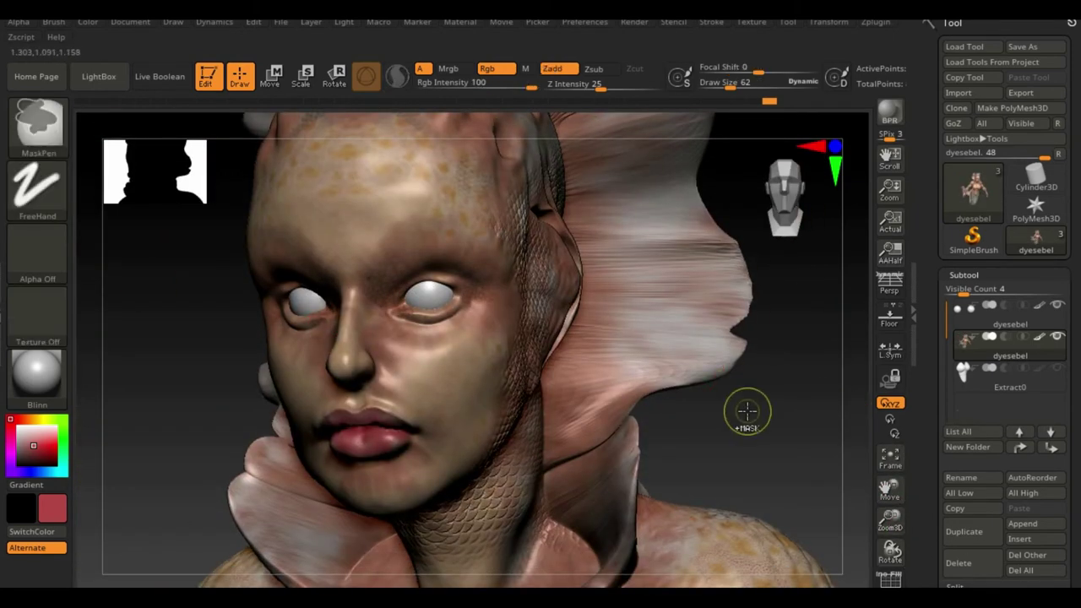
Set the brush focal shift to -2 while turning the head between side and front views.
{"action": "key", "text": "space"}
{"action": "left_click_drag", "start_coordinate": [456, 287], "coordinate": [477, 287]}
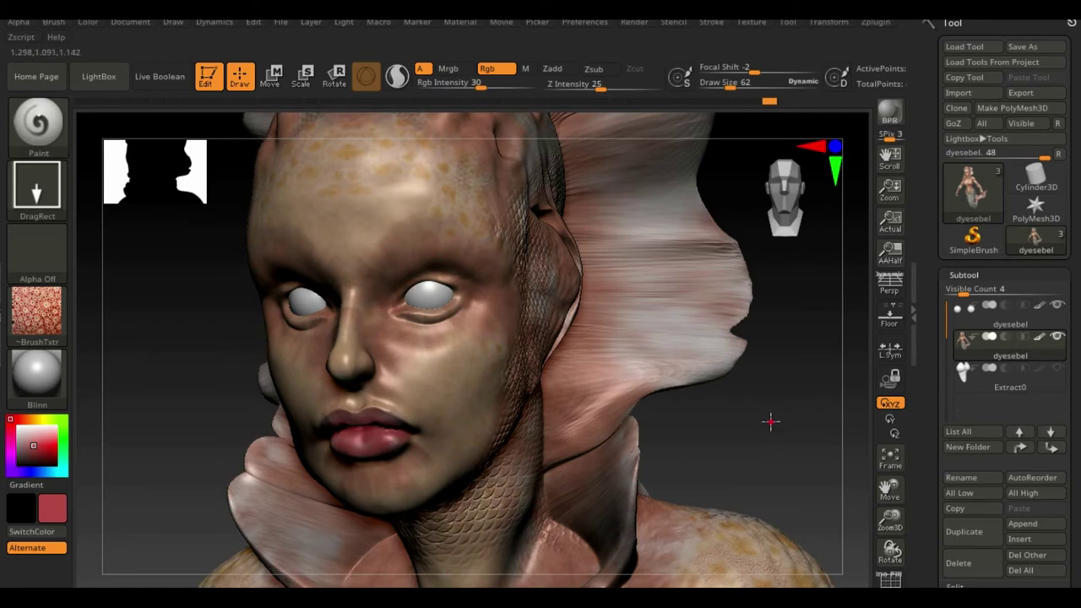
{"action": "left_click_drag", "start_coordinate": [771, 421], "coordinate": [515, 246]}
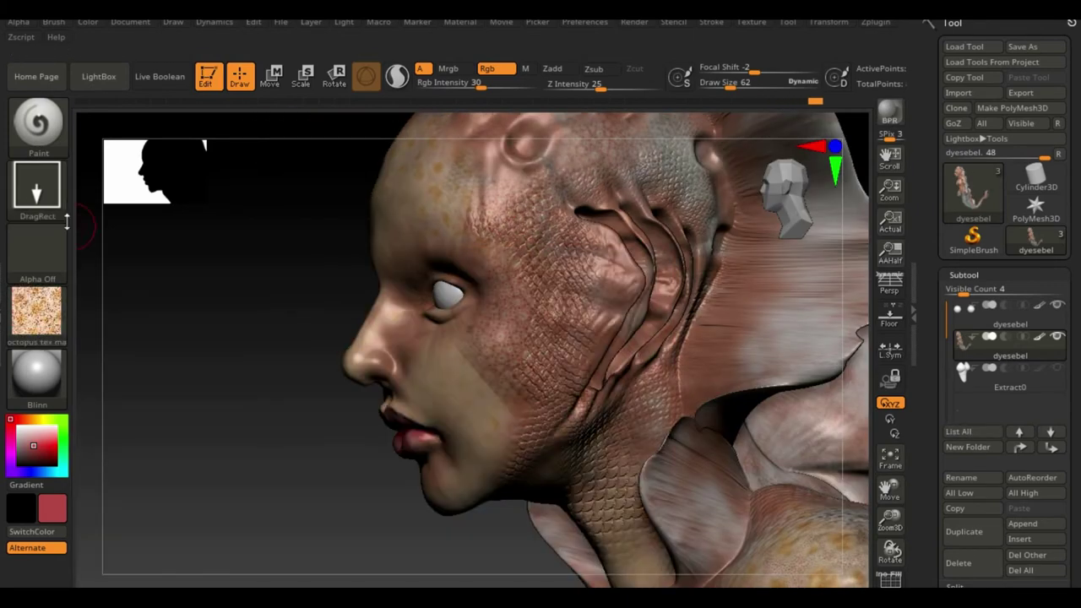
{"action": "left_click_drag", "start_coordinate": [278, 495], "coordinate": [370, 498]}
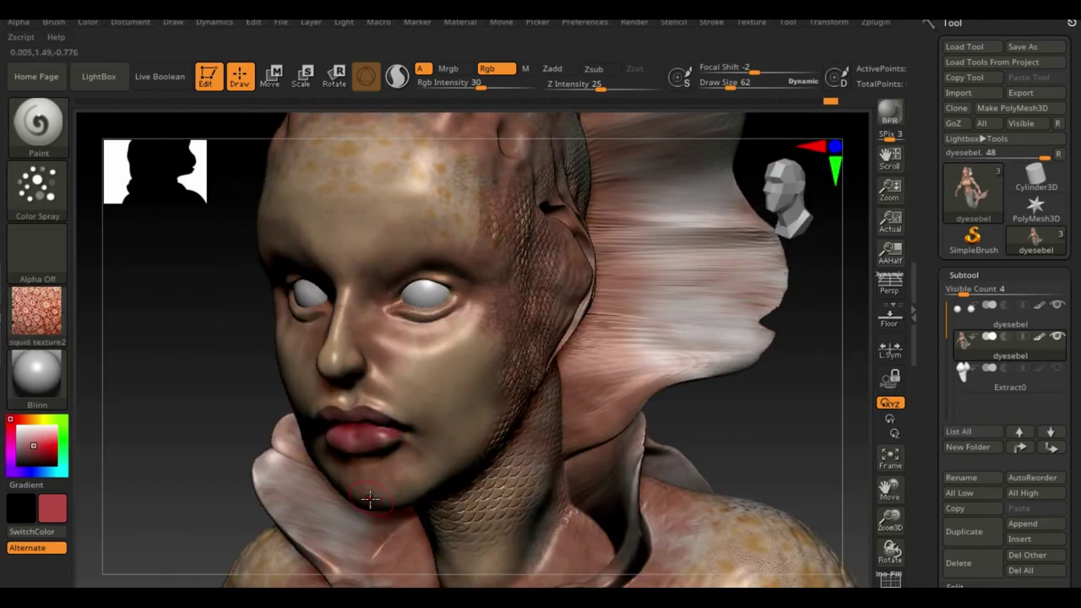
Switch the brush texture off.
{"action": "left_click_drag", "start_coordinate": [514, 310], "coordinate": [152, 333]}
{"action": "left_click", "coordinate": [37, 311]}
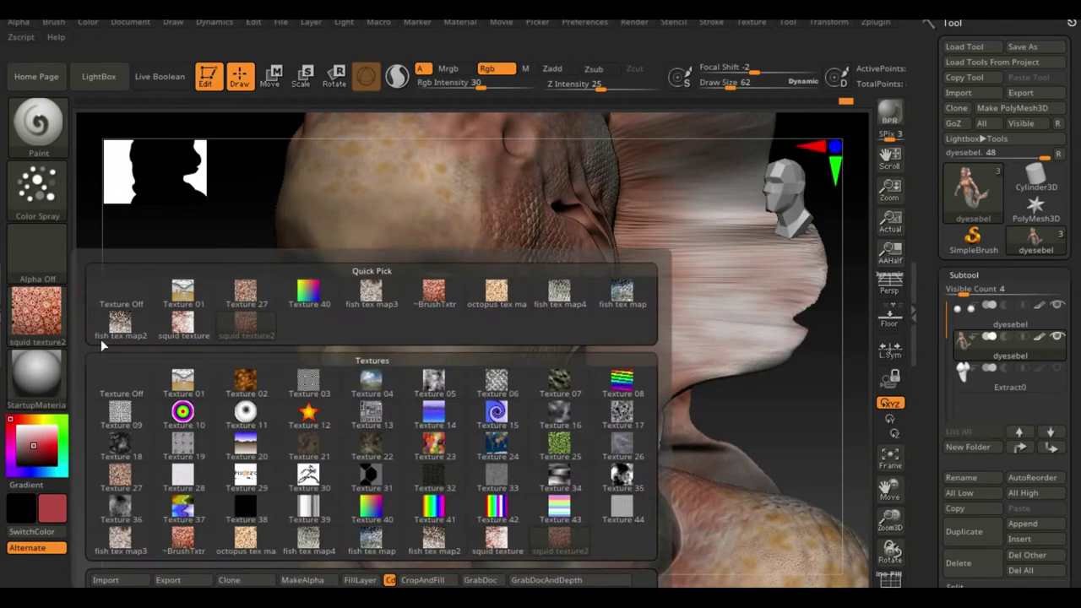
{"action": "left_click_drag", "start_coordinate": [507, 355], "coordinate": [684, 259]}
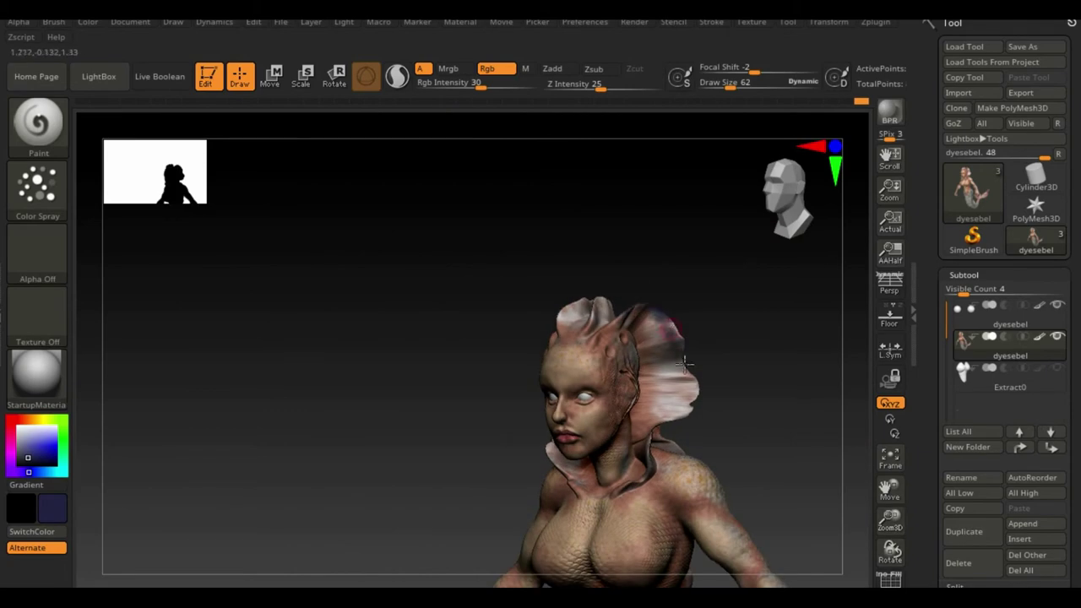
Apply the Blinn material to the mermaid model.
{"action": "left_click", "coordinate": [36, 372]}
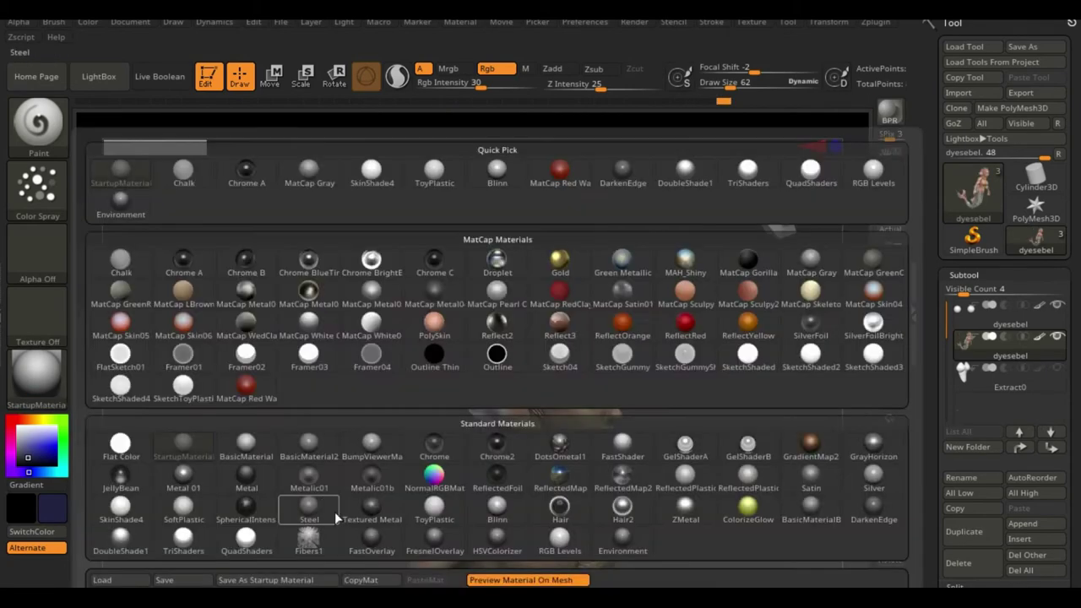
{"action": "left_click", "coordinate": [309, 512]}
{"action": "left_click_drag", "start_coordinate": [716, 338], "coordinate": [406, 331]}
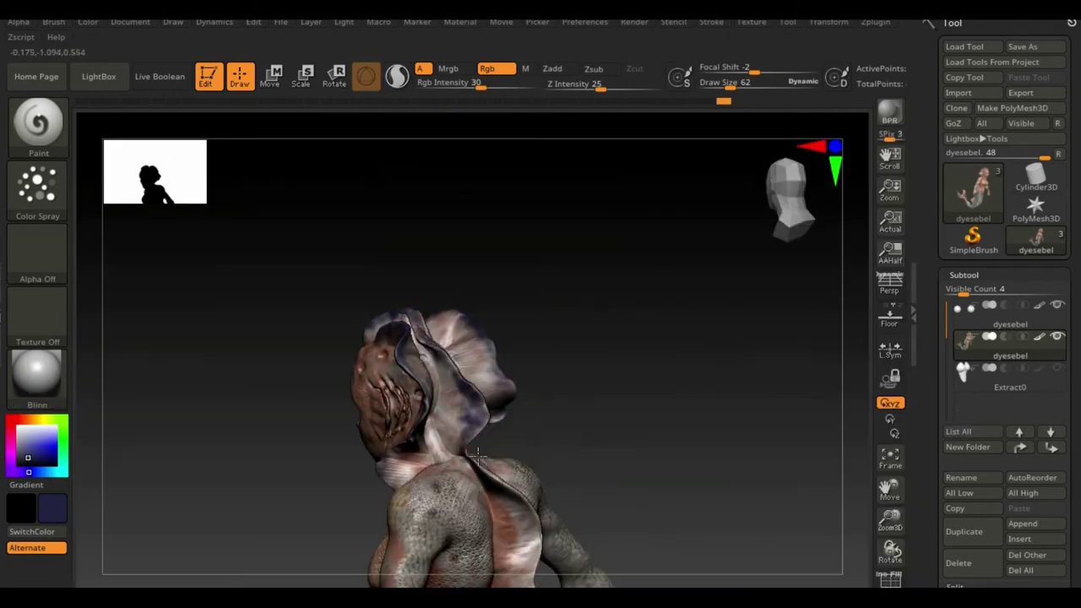
Undo the paint on the eye and pick an orange paint colour.
{"action": "left_click_drag", "start_coordinate": [890, 490], "coordinate": [395, 200]}
{"action": "left_click_drag", "start_coordinate": [504, 504], "coordinate": [748, 405]}
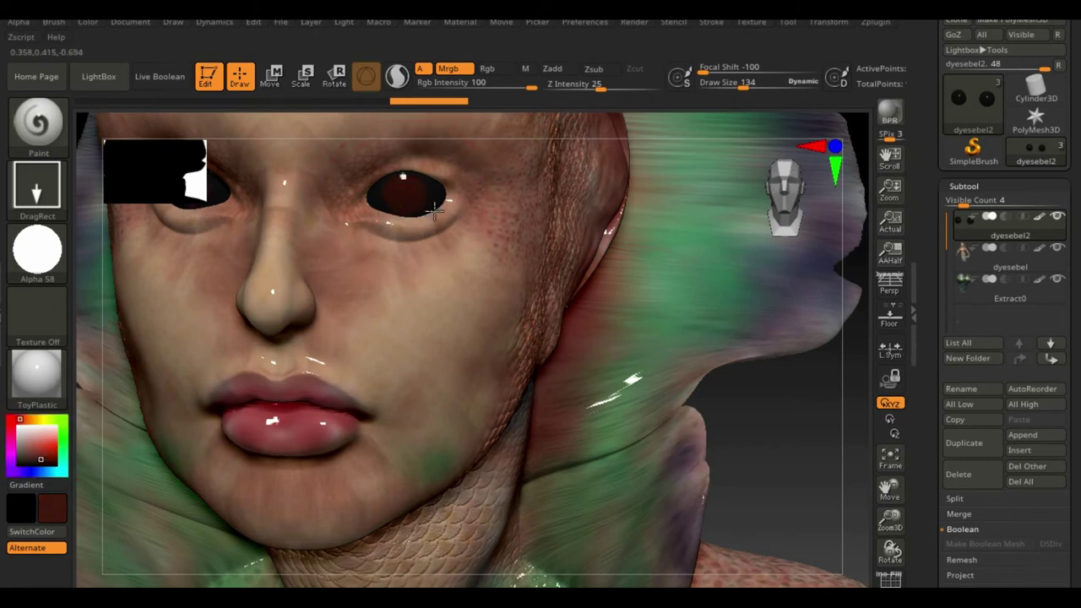
{"action": "key", "text": "ctrl+z"}
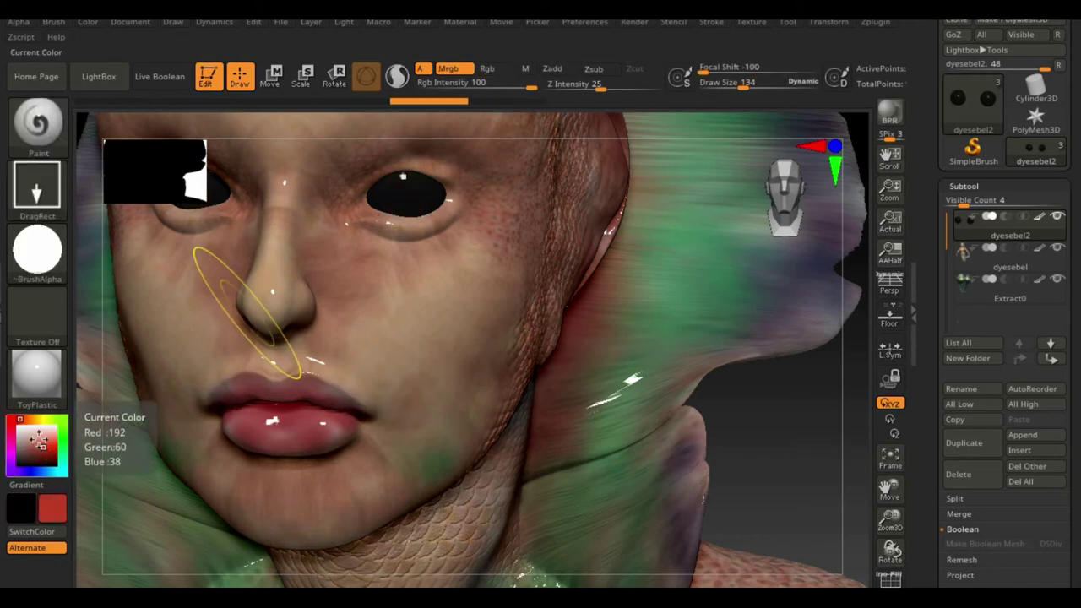
{"action": "left_click", "coordinate": [31, 419]}
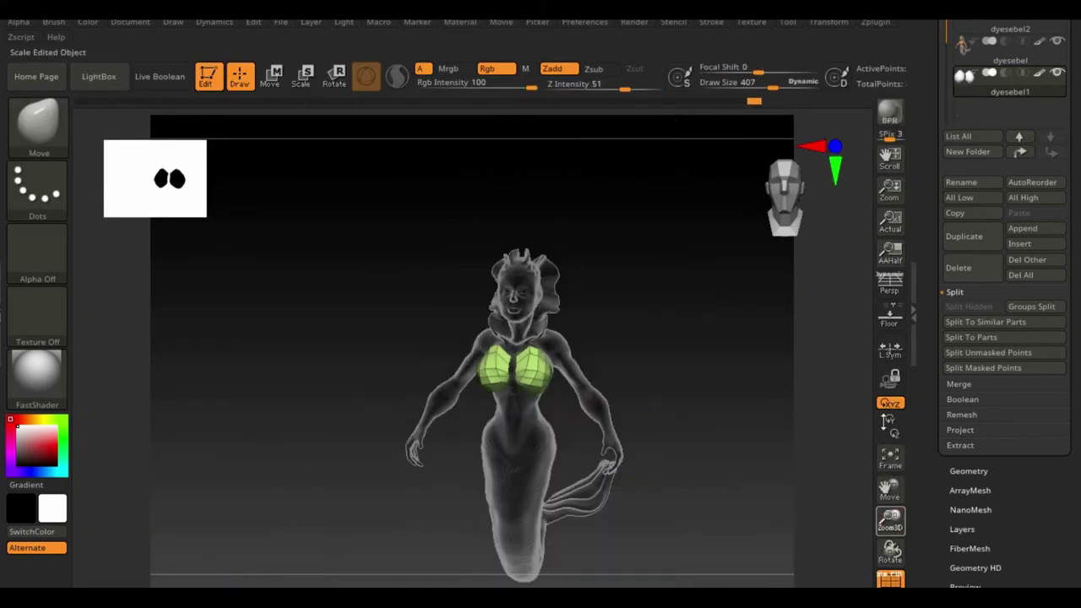
Hide the polyframe wireframe on the shell bra cups.
{"action": "key", "text": "space"}
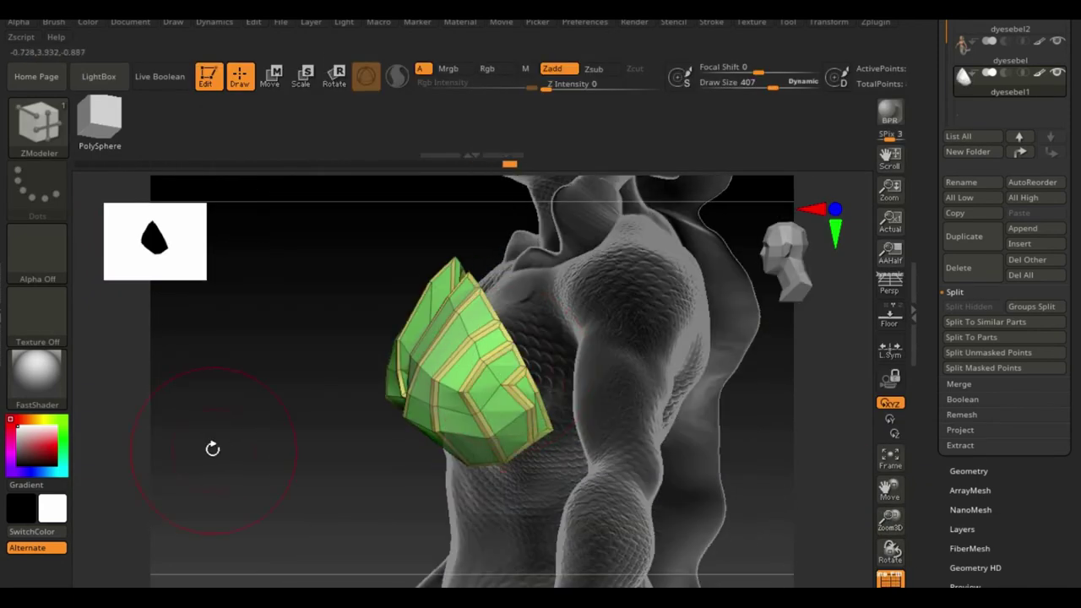
{"action": "key", "text": "b"}
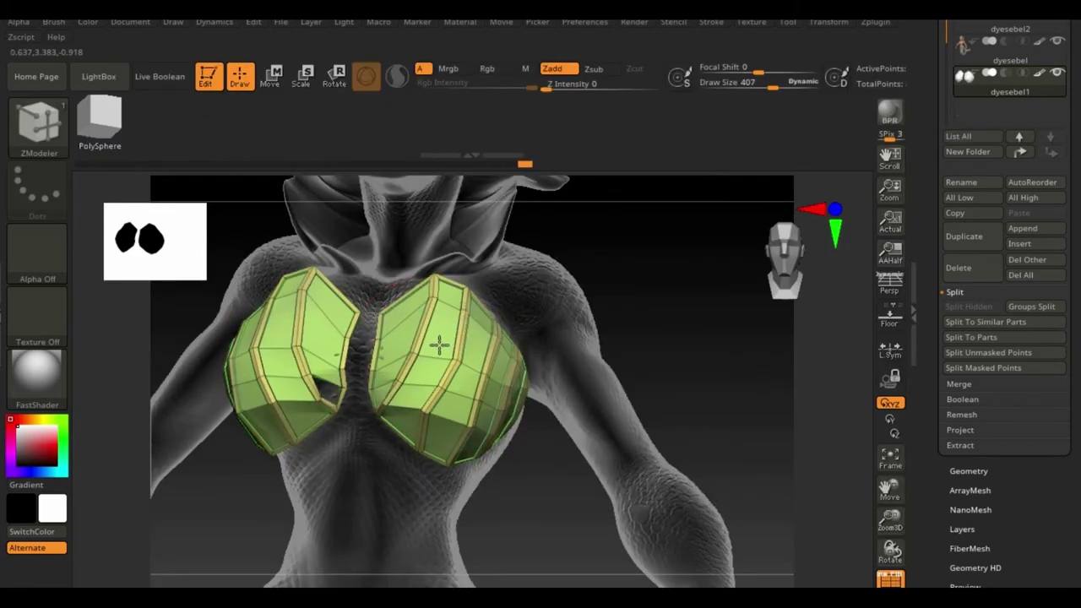
{"action": "left_click", "coordinate": [889, 578]}
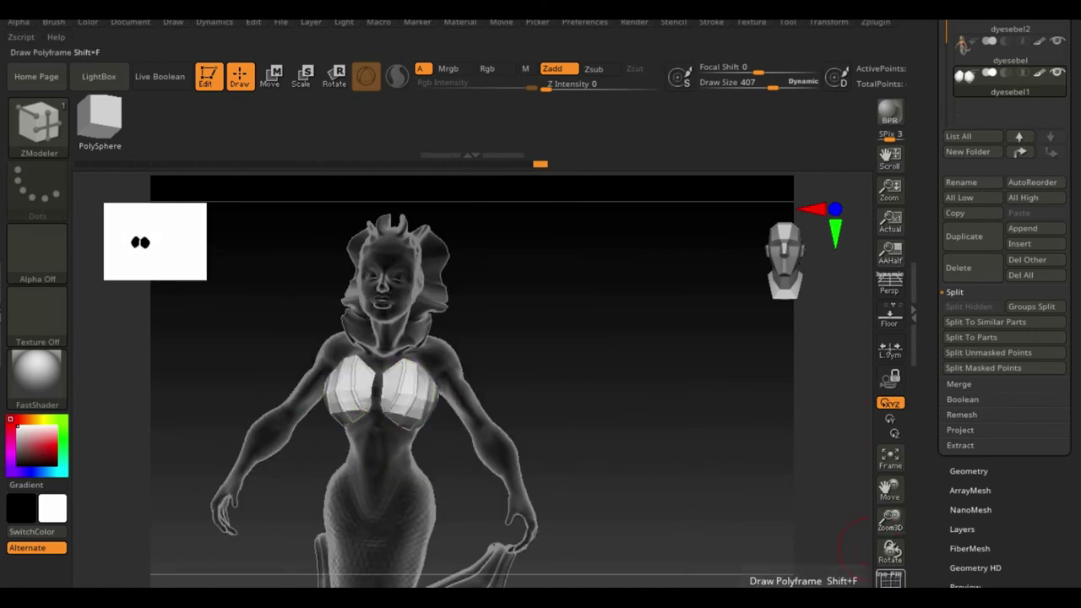
Preview the cups with Dynamic Subdiv smoothing from the Geometry settings.
{"action": "left_click", "coordinate": [973, 107]}
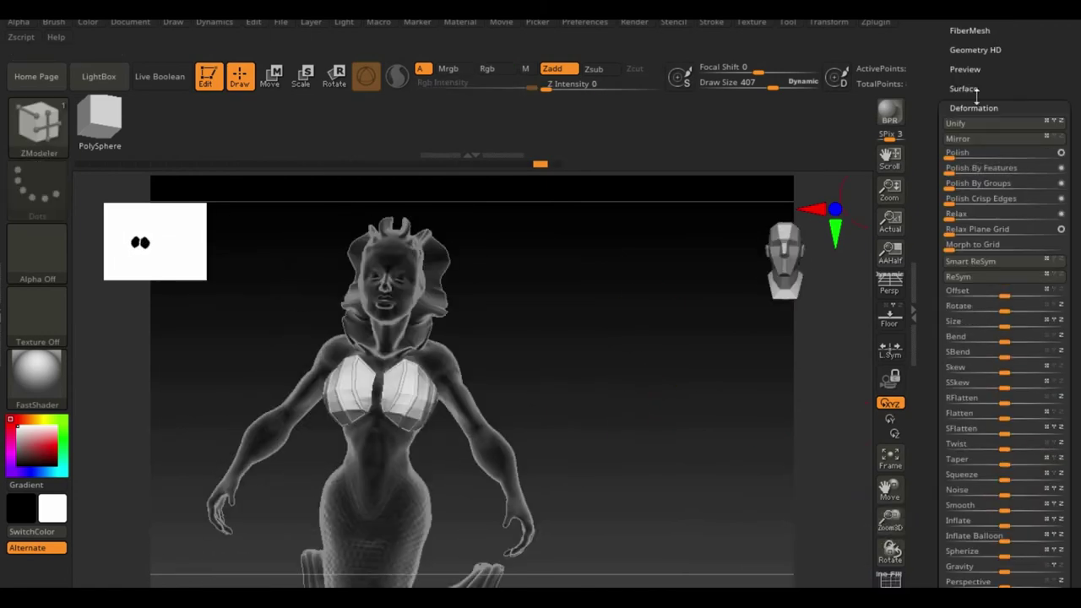
{"action": "left_click", "coordinate": [972, 103]}
{"action": "left_click", "coordinate": [962, 255]}
{"action": "left_click_drag", "start_coordinate": [891, 522], "coordinate": [848, 562]}
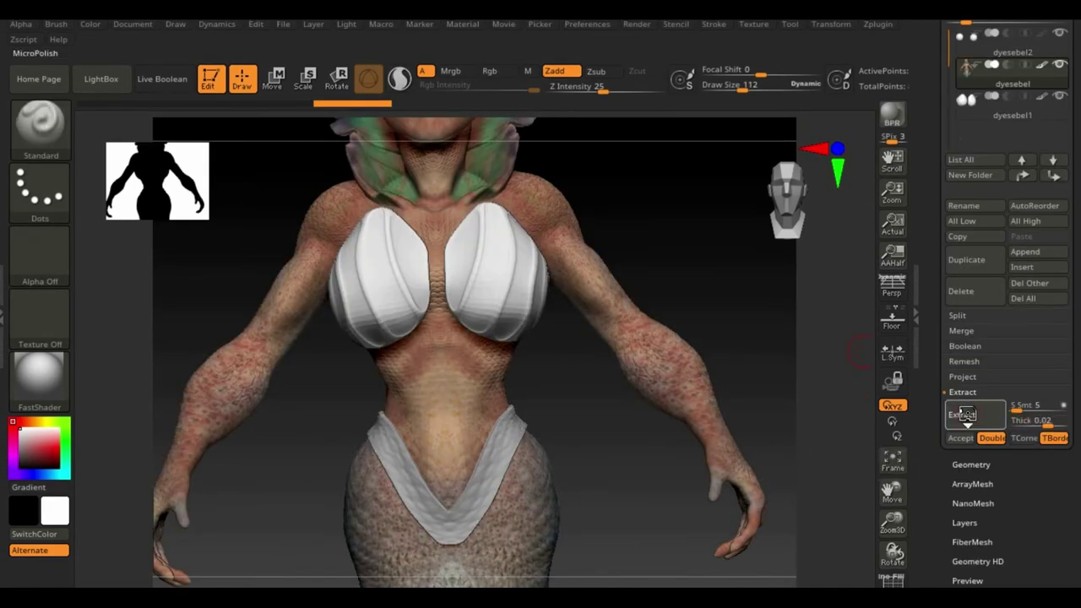
Accept the extracted waist band, solo it and show its polyframe.
{"action": "left_click", "coordinate": [961, 438]}
{"action": "left_click_drag", "start_coordinate": [557, 371], "coordinate": [516, 507]}
{"action": "left_click", "coordinate": [515, 530], "text": "ctrl+shift"}
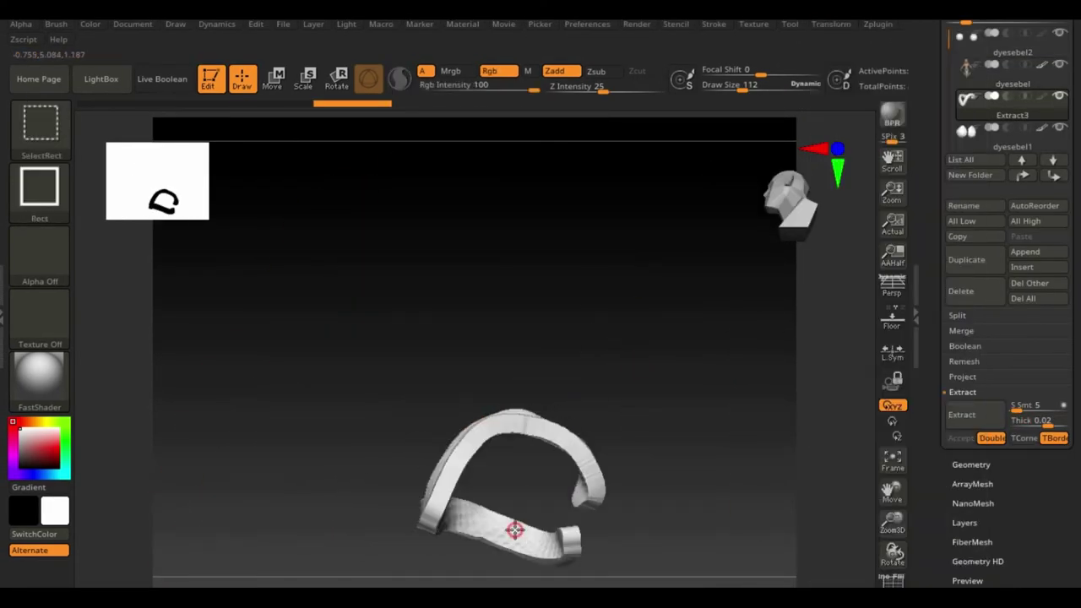
{"action": "left_click", "coordinate": [972, 465]}
{"action": "left_click", "coordinate": [951, 382]}
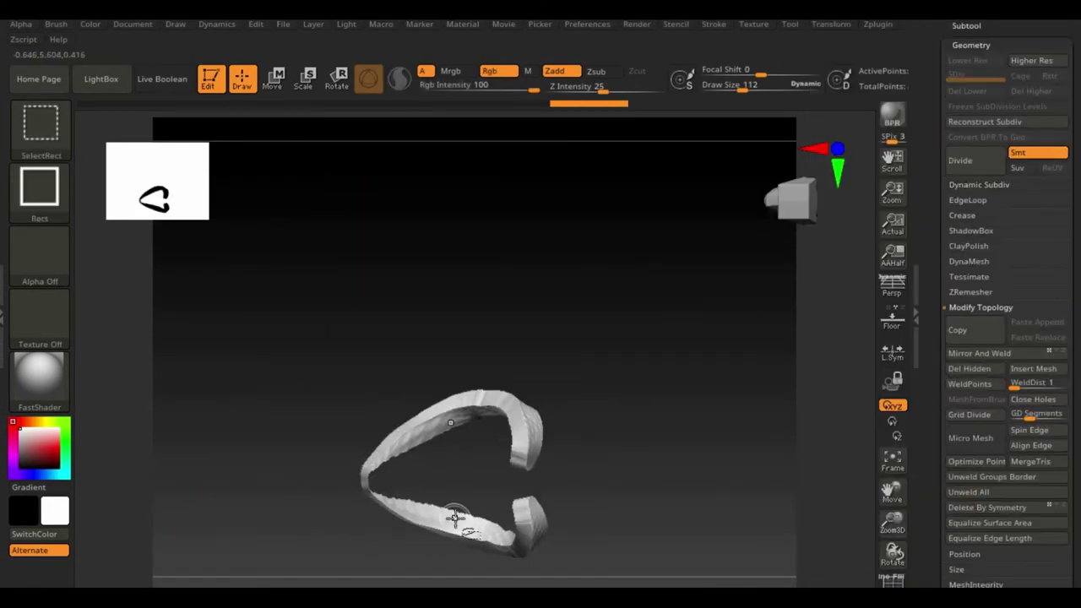
{"action": "left_click", "coordinate": [893, 581]}
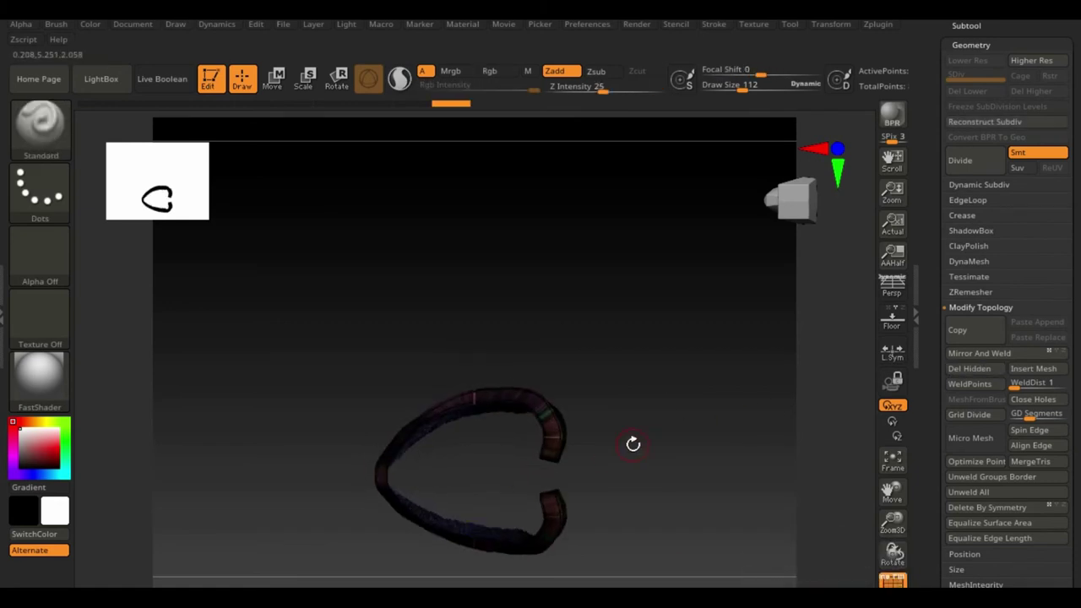
{"action": "mouse_move", "coordinate": [632, 442]}
{"action": "left_mouse_down"}
{"action": "mouse_move", "coordinate": [507, 536]}
{"action": "mouse_move", "coordinate": [646, 471]}
{"action": "mouse_move", "coordinate": [698, 400]}
{"action": "left_mouse_up"}
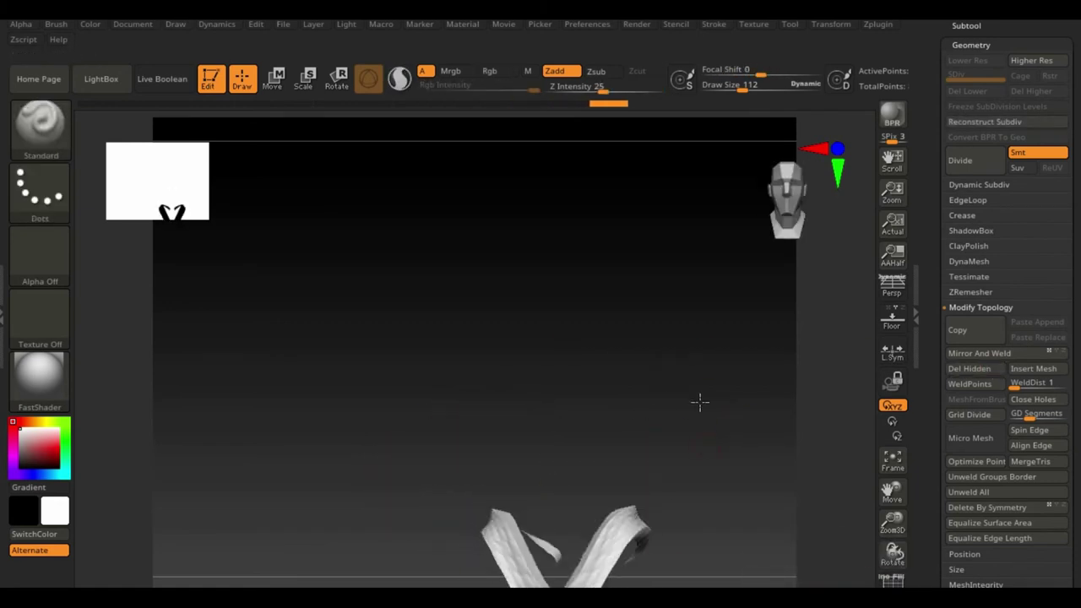
{"action": "key", "text": "f"}
Retopologize the waist band with ZRemesher at half the target polygon count.
{"action": "left_click", "coordinate": [971, 291]}
{"action": "left_click", "coordinate": [994, 315]}
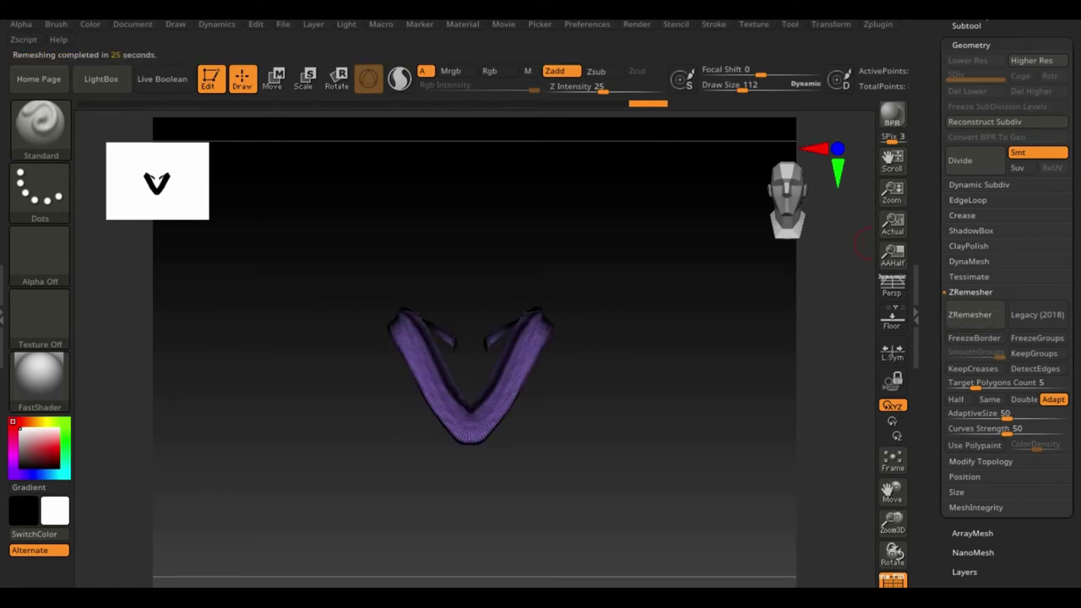
{"action": "left_click", "coordinate": [958, 402]}
{"action": "left_click", "coordinate": [962, 321]}
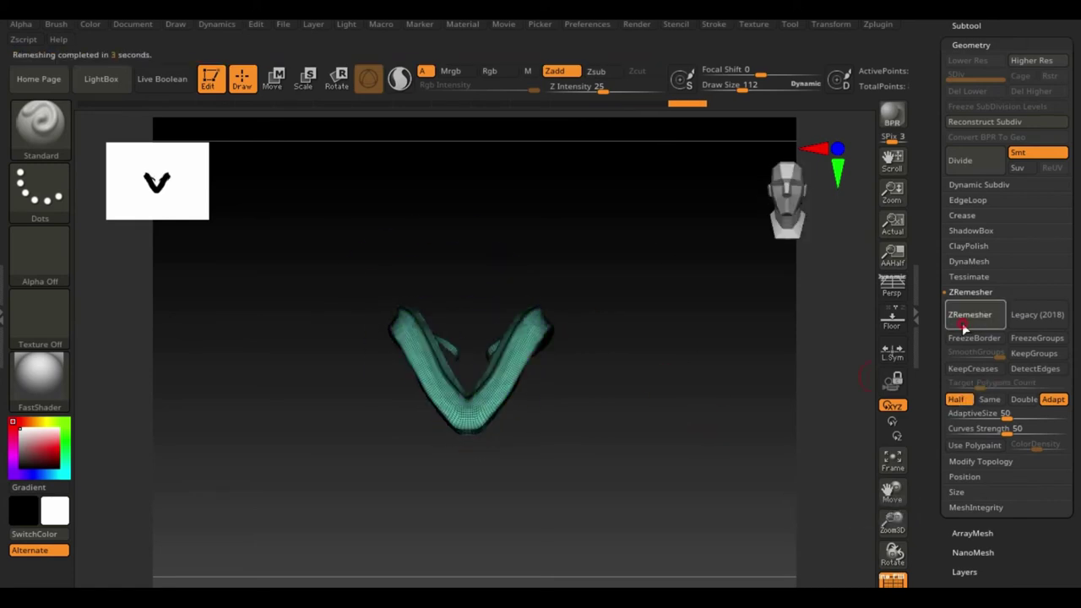
{"action": "left_click", "coordinate": [985, 317]}
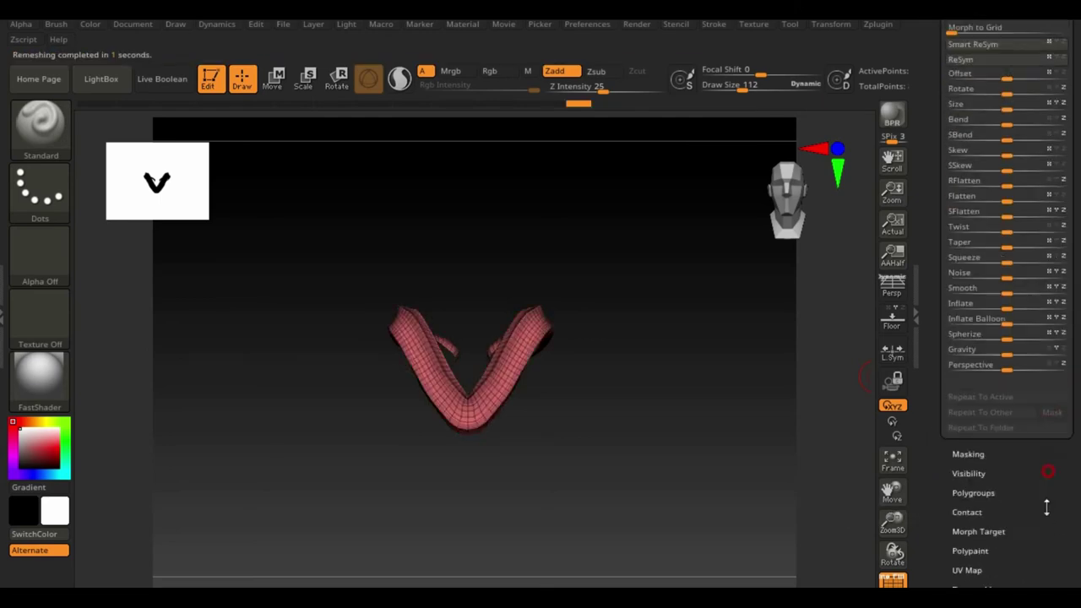
Switch to ZModeler and remove two lengthwise edge loops from the band.
{"action": "key", "text": "b"}
{"action": "left_click", "coordinate": [878, 510]}
{"action": "left_click", "coordinate": [970, 285]}
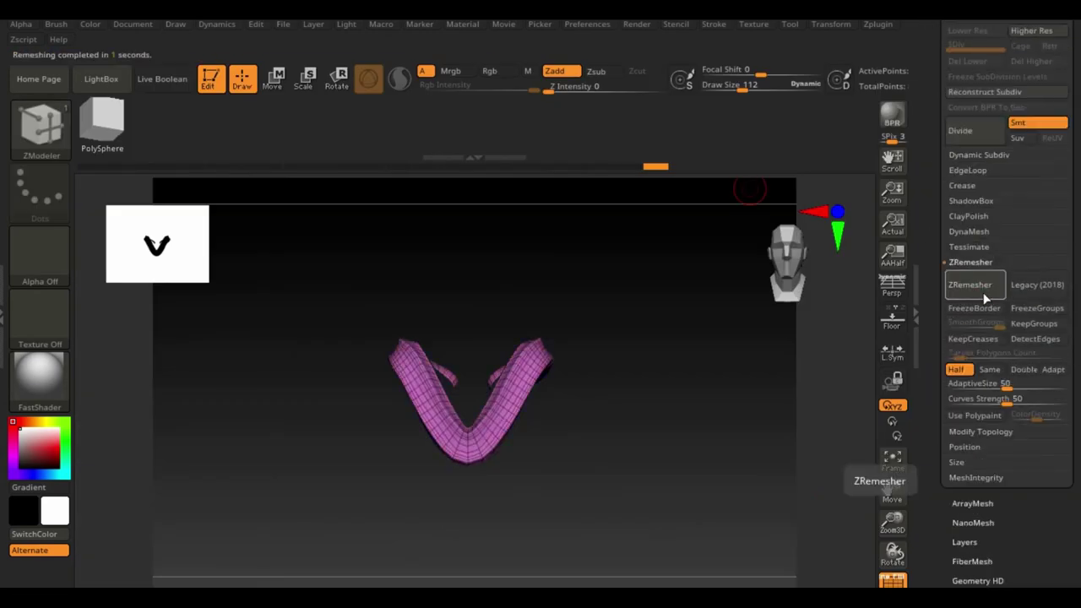
{"action": "key", "text": "f"}
{"action": "left_click", "coordinate": [699, 459]}
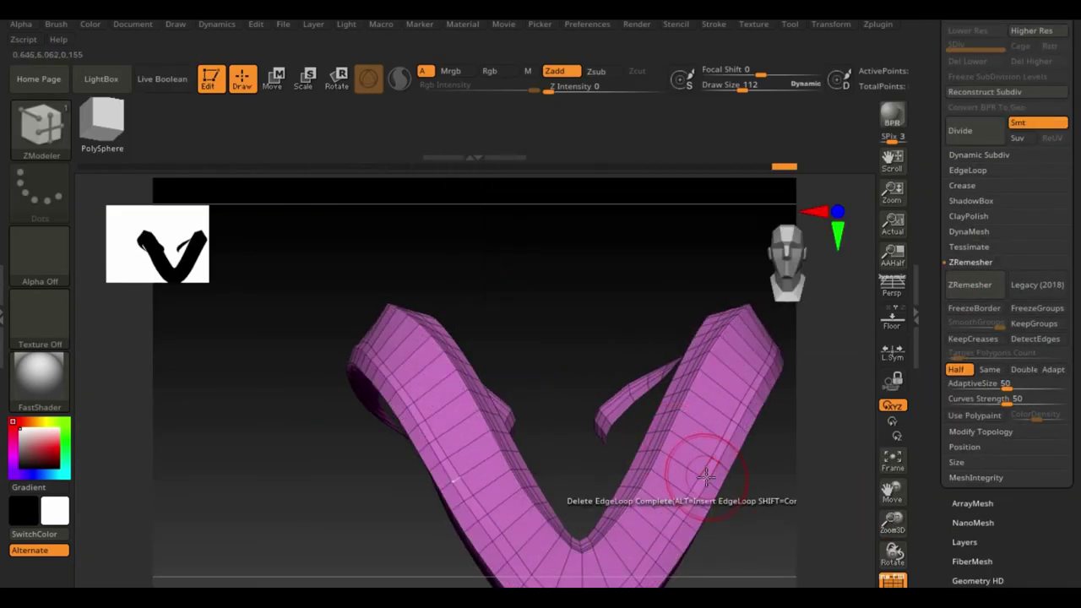
{"action": "left_click_drag", "start_coordinate": [699, 458], "coordinate": [562, 550]}
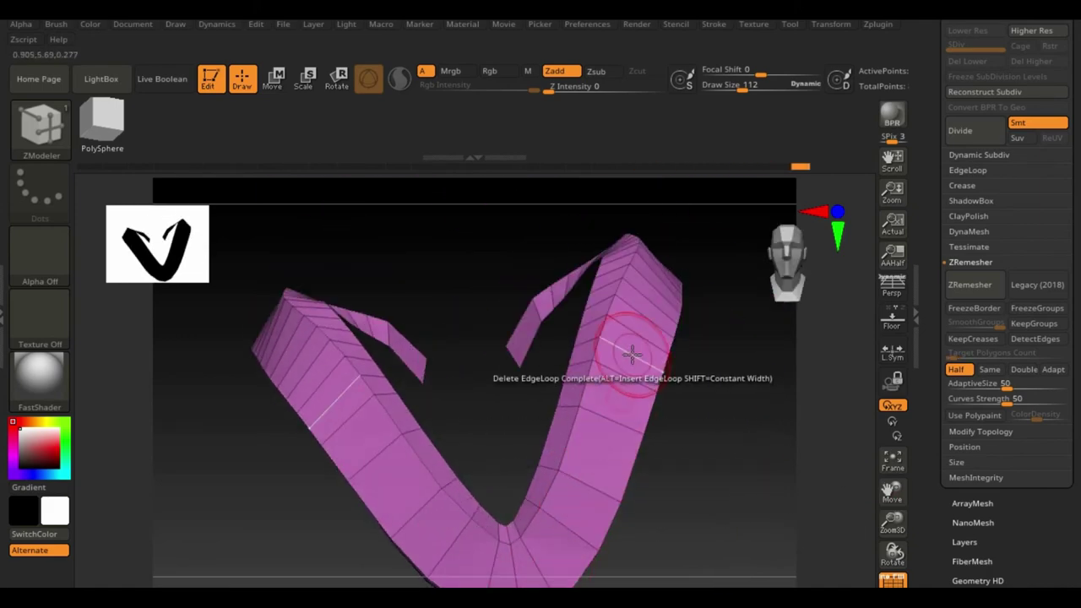
Inset a polyloop border band around the V-shaped piece.
{"action": "mouse_move", "coordinate": [628, 350]}
{"action": "left_mouse_down"}
{"action": "mouse_move", "coordinate": [802, 536]}
{"action": "mouse_move", "coordinate": [560, 253]}
{"action": "mouse_move", "coordinate": [760, 380]}
{"action": "left_mouse_up"}
{"action": "mouse_move", "coordinate": [893, 490]}
{"action": "left_mouse_down"}
{"action": "mouse_move", "coordinate": [507, 314]}
{"action": "mouse_move", "coordinate": [549, 290]}
{"action": "mouse_move", "coordinate": [724, 445]}
{"action": "mouse_move", "coordinate": [785, 472]}
{"action": "mouse_move", "coordinate": [719, 451]}
{"action": "left_mouse_up"}
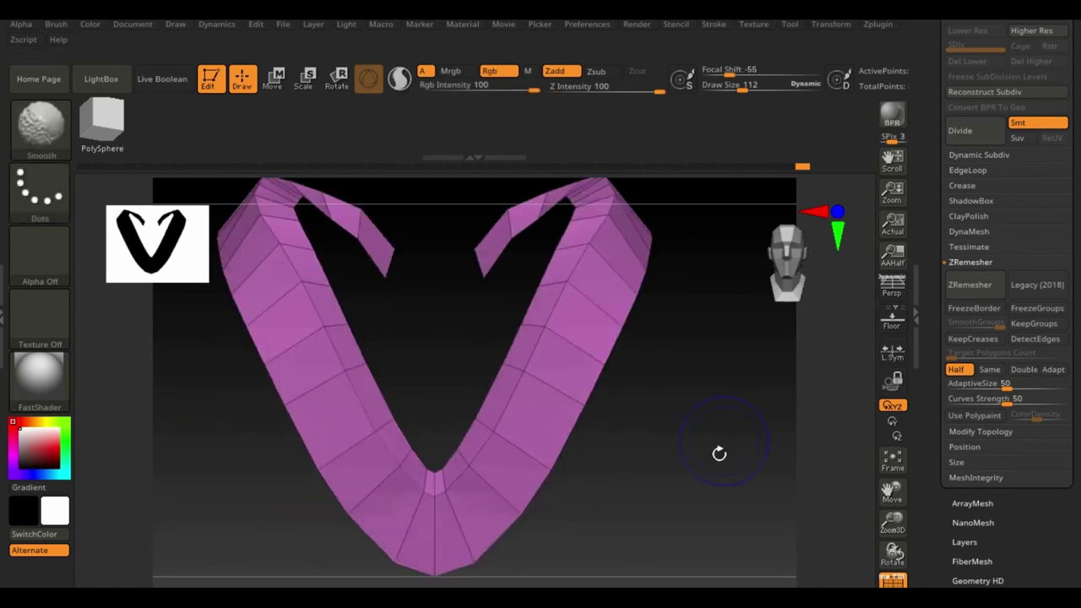
{"action": "left_click_drag", "start_coordinate": [536, 415], "coordinate": [579, 321]}
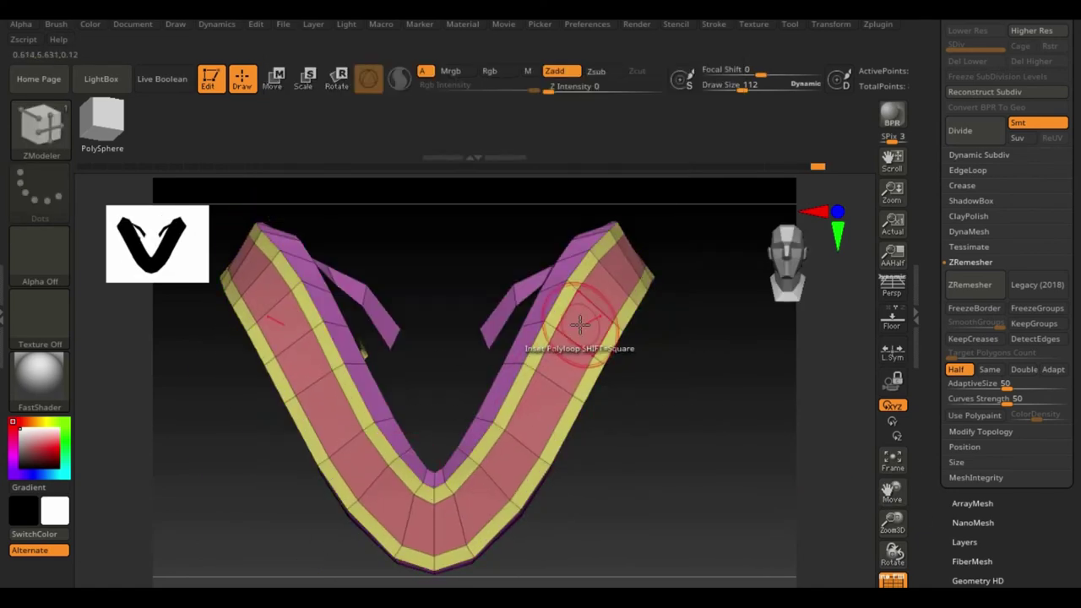
{"action": "key", "text": "space"}
Turn Solo off and check the waist piece's fit on the full body with Move.
{"action": "left_click", "coordinate": [840, 418]}
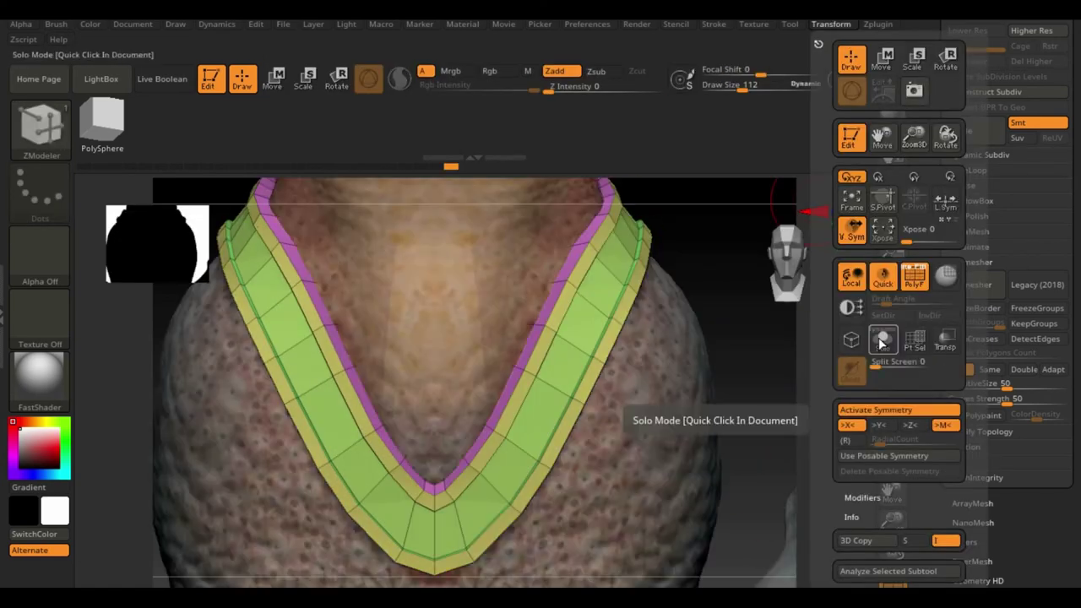
{"action": "mouse_move", "coordinate": [893, 524]}
{"action": "left_mouse_down"}
{"action": "mouse_move", "coordinate": [893, 540]}
{"action": "mouse_move", "coordinate": [840, 543]}
{"action": "left_mouse_up"}
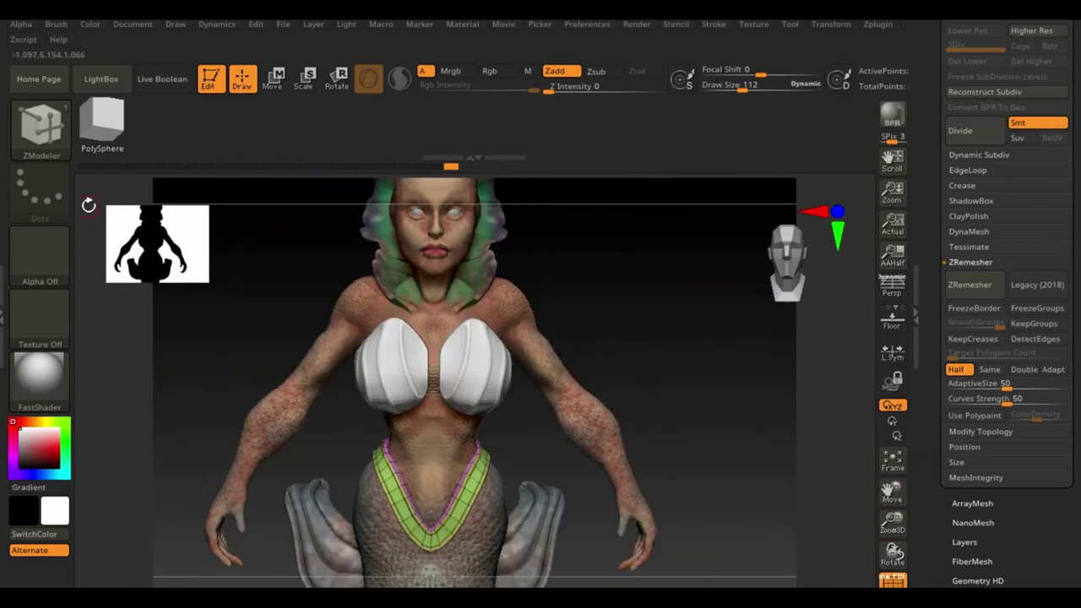
{"action": "key", "text": "space"}
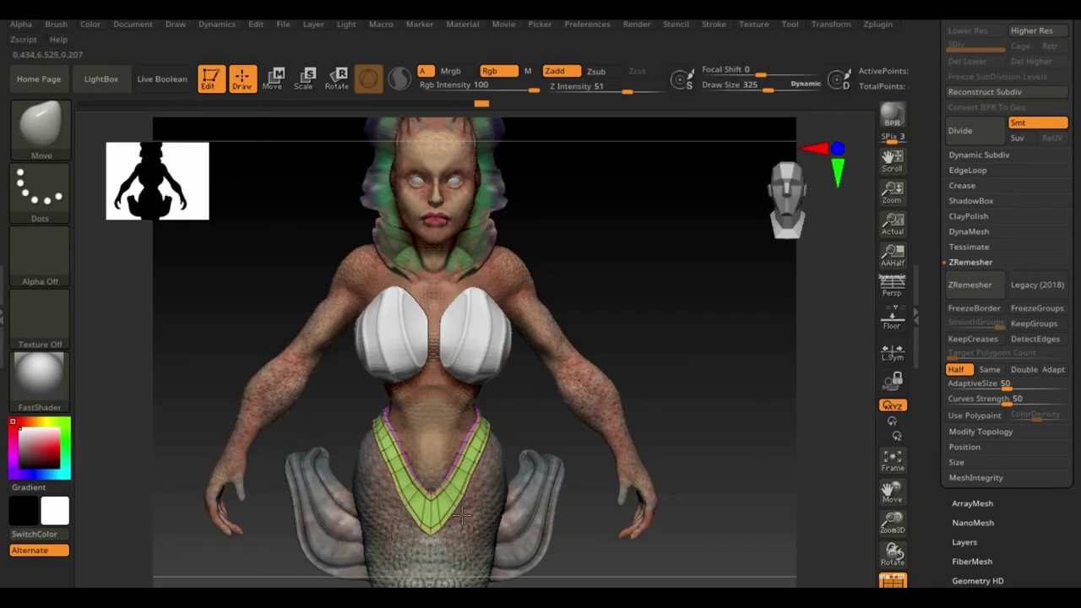
{"action": "mouse_move", "coordinate": [467, 523]}
{"action": "left_mouse_down"}
{"action": "mouse_move", "coordinate": [591, 397]}
{"action": "mouse_move", "coordinate": [632, 294]}
{"action": "mouse_move", "coordinate": [687, 321]}
{"action": "mouse_move", "coordinate": [547, 365]}
{"action": "mouse_move", "coordinate": [714, 297]}
{"action": "left_mouse_up"}
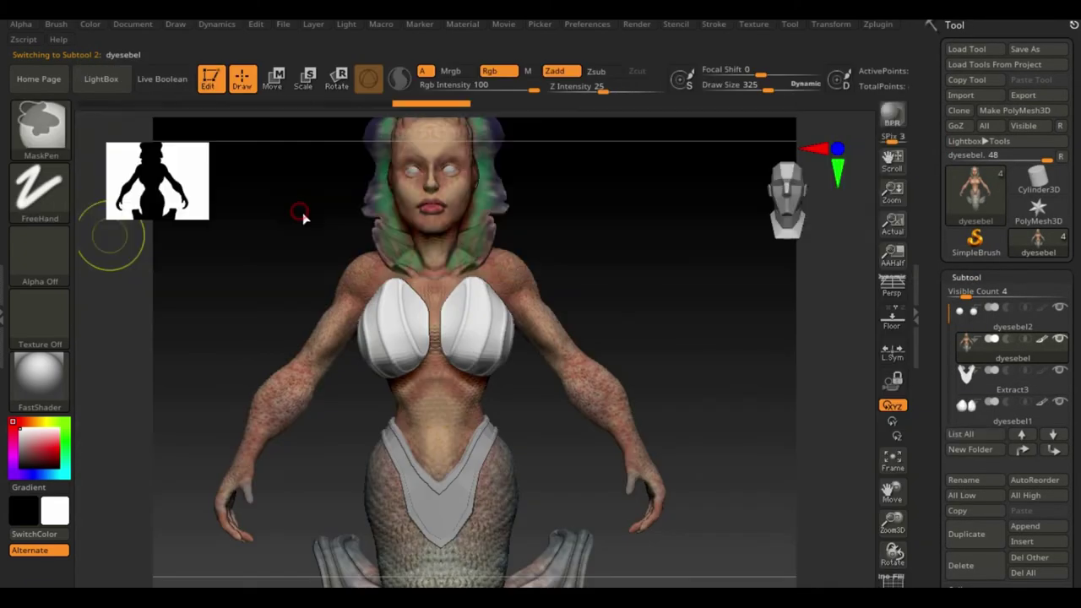
Lasso-mask the forearms and extract them as a new sleeve subtool.
{"action": "left_click_drag", "start_coordinate": [545, 392], "coordinate": [676, 483], "text": "ctrl+shift"}
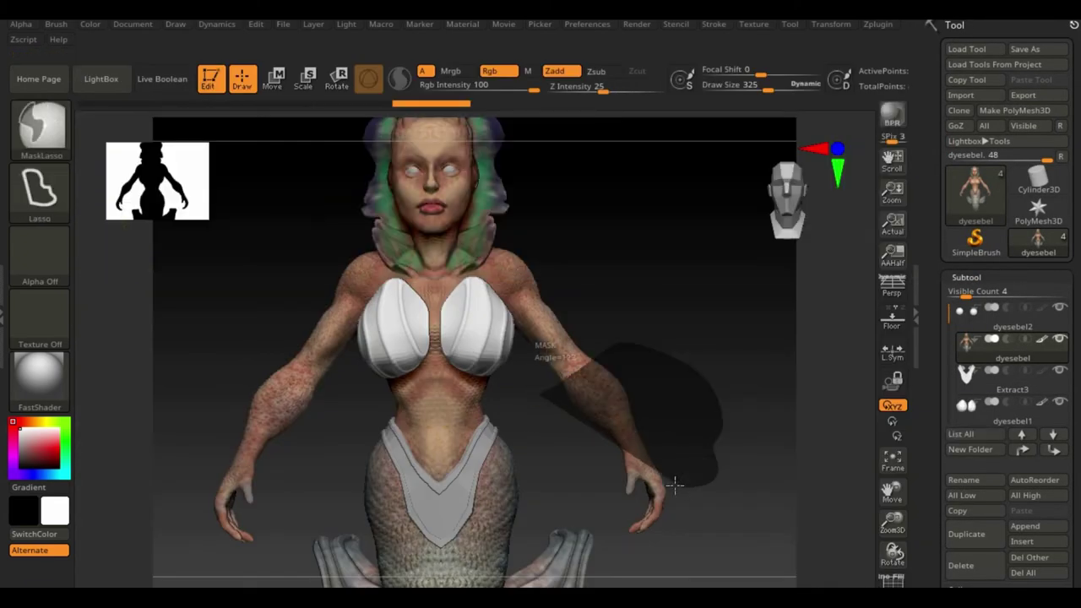
{"action": "left_click_drag", "start_coordinate": [532, 386], "coordinate": [657, 336], "text": "ctrl+shift"}
{"action": "left_click", "coordinate": [980, 302]}
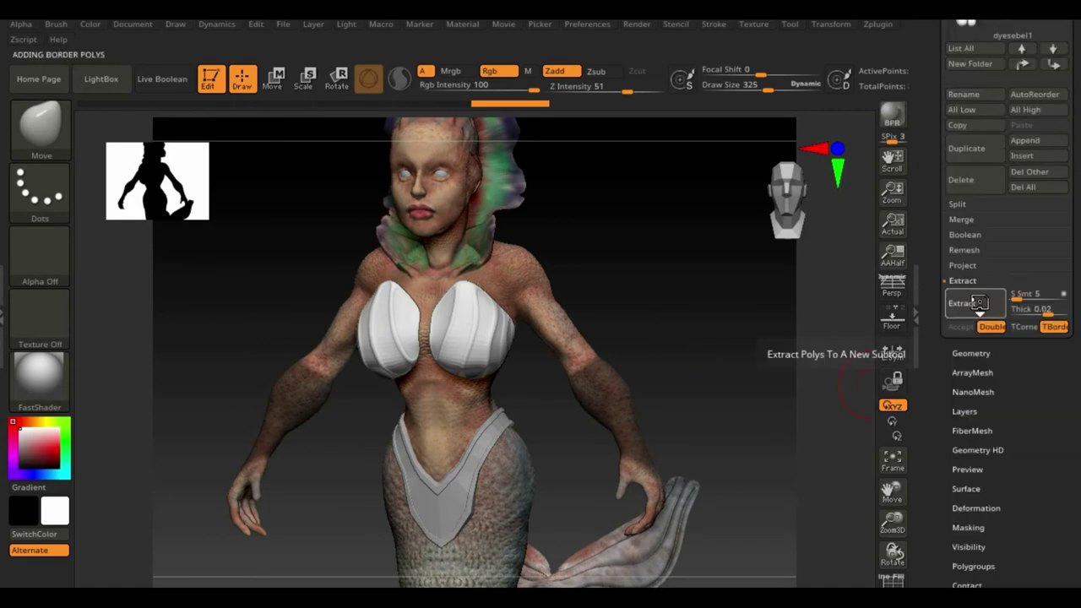
{"action": "left_click", "coordinate": [961, 326]}
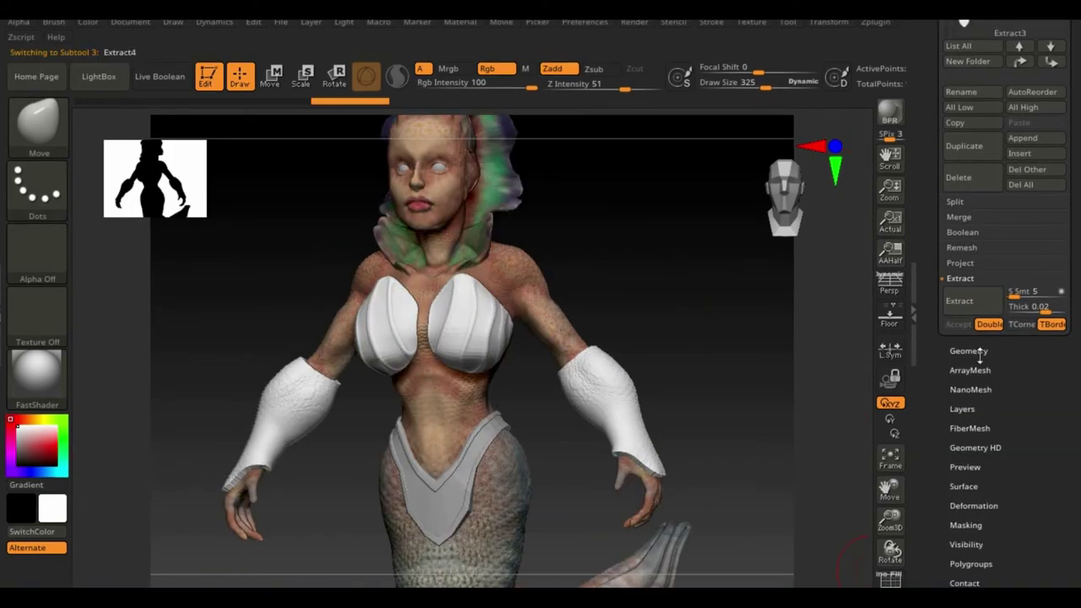
Rebuild the sleeve topology with ZRemesher and inspect the sleeves from several angles.
{"action": "left_click", "coordinate": [972, 353]}
{"action": "key", "text": "shift+f"}
{"action": "left_click_drag", "start_coordinate": [638, 282], "coordinate": [592, 254]}
{"action": "key", "text": "shift+f"}
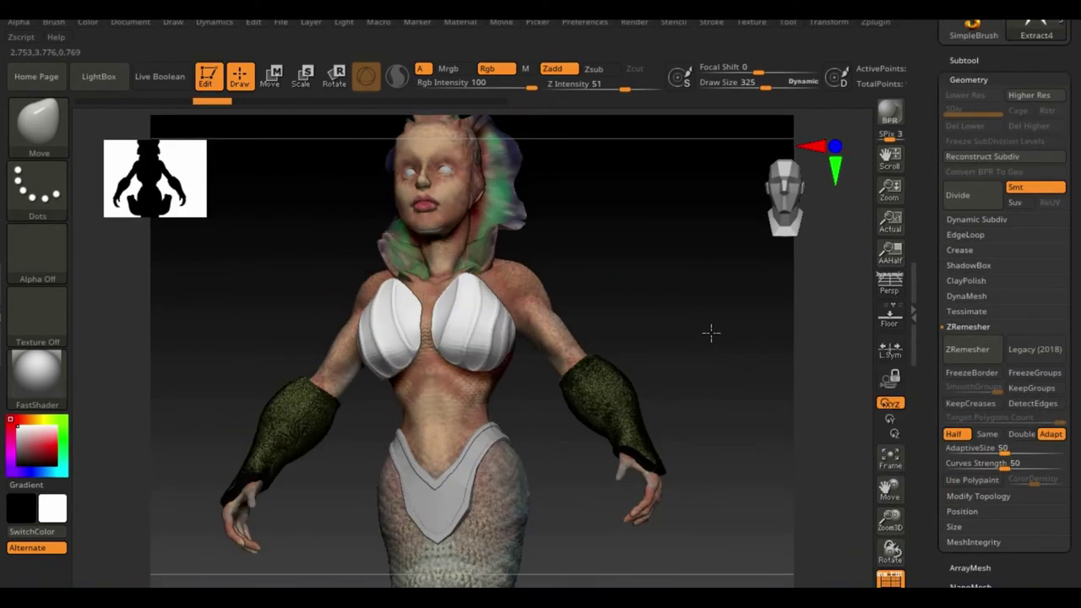
{"action": "left_click_drag", "start_coordinate": [713, 330], "coordinate": [482, 342]}
{"action": "left_click", "coordinate": [575, 440], "text": "ctrl"}
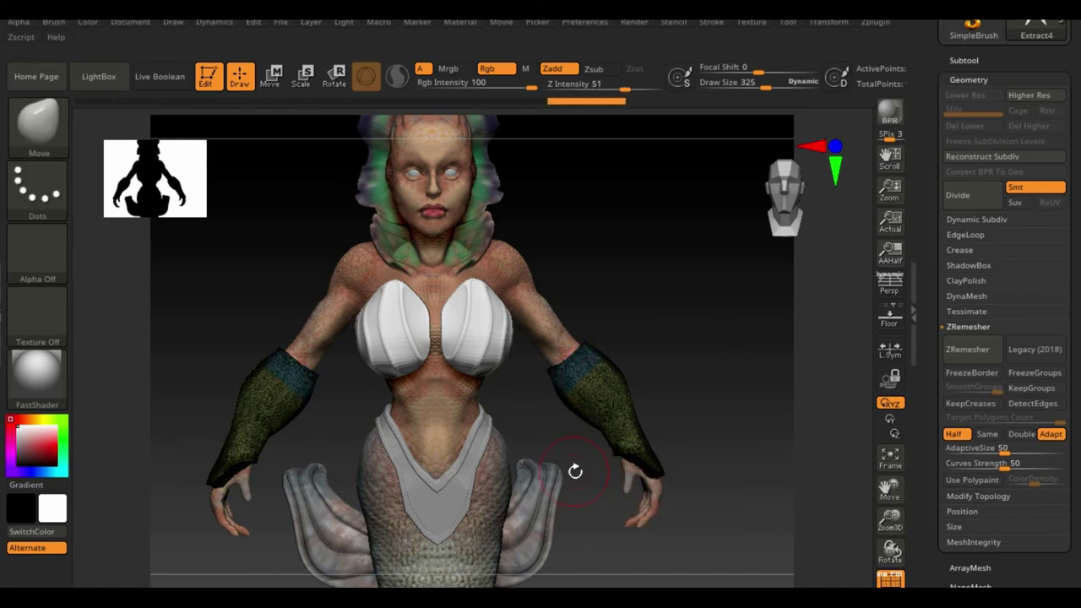
{"action": "left_click_drag", "start_coordinate": [574, 470], "coordinate": [741, 377]}
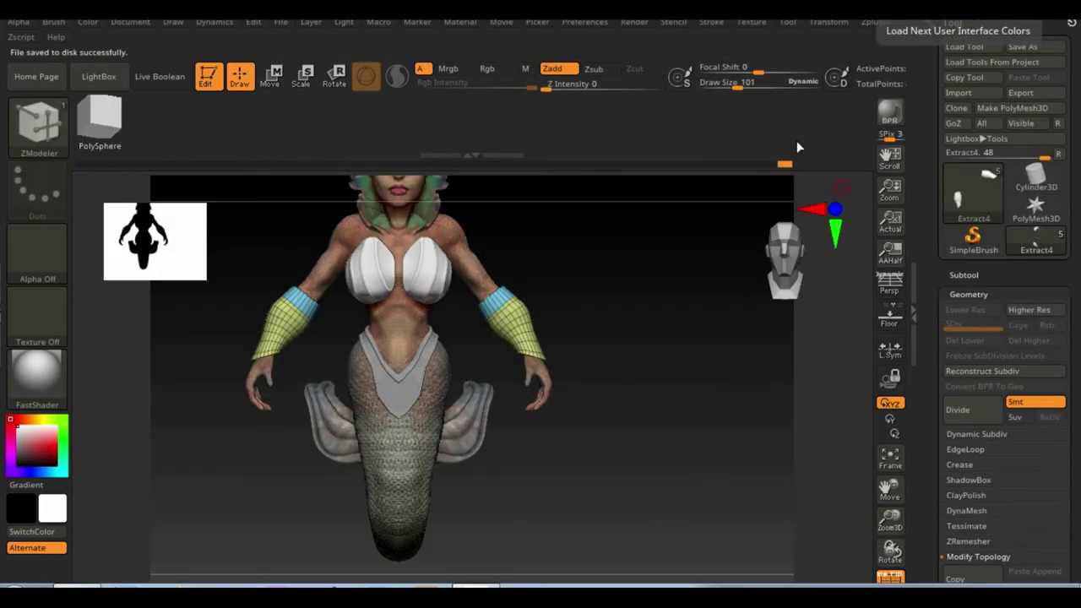
{"action": "left_click_drag", "start_coordinate": [891, 519], "coordinate": [890, 507]}
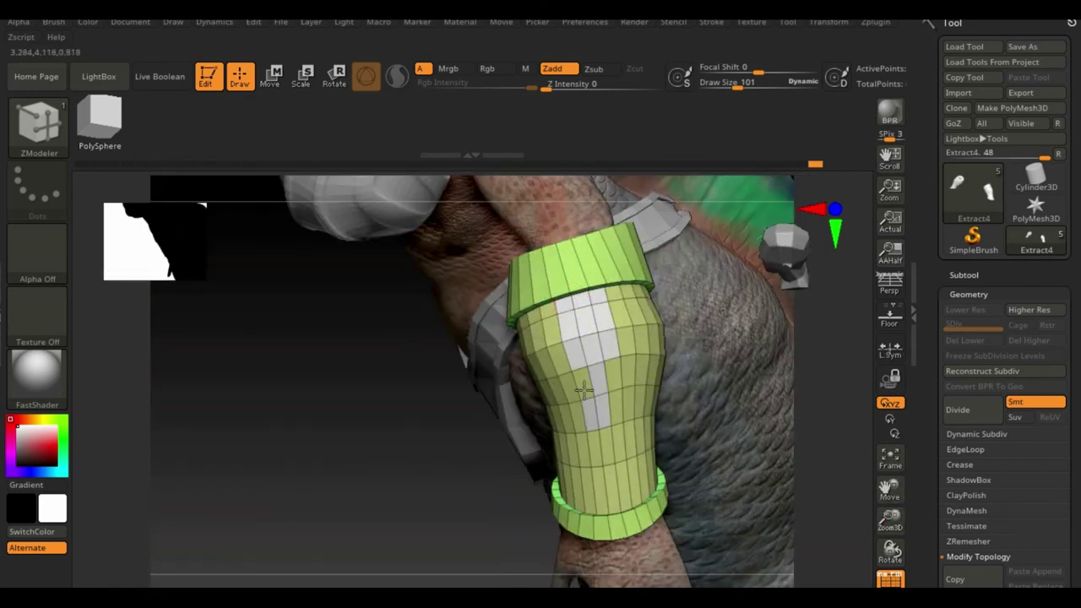
{"action": "left_click_drag", "start_coordinate": [368, 486], "coordinate": [394, 472]}
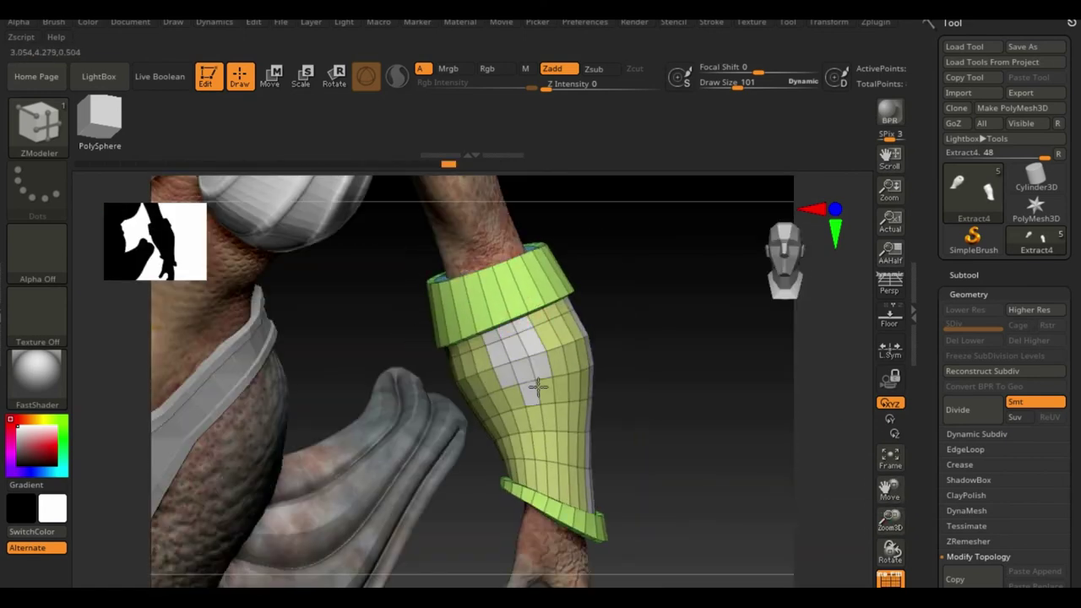
{"action": "left_click_drag", "start_coordinate": [548, 478], "coordinate": [535, 369]}
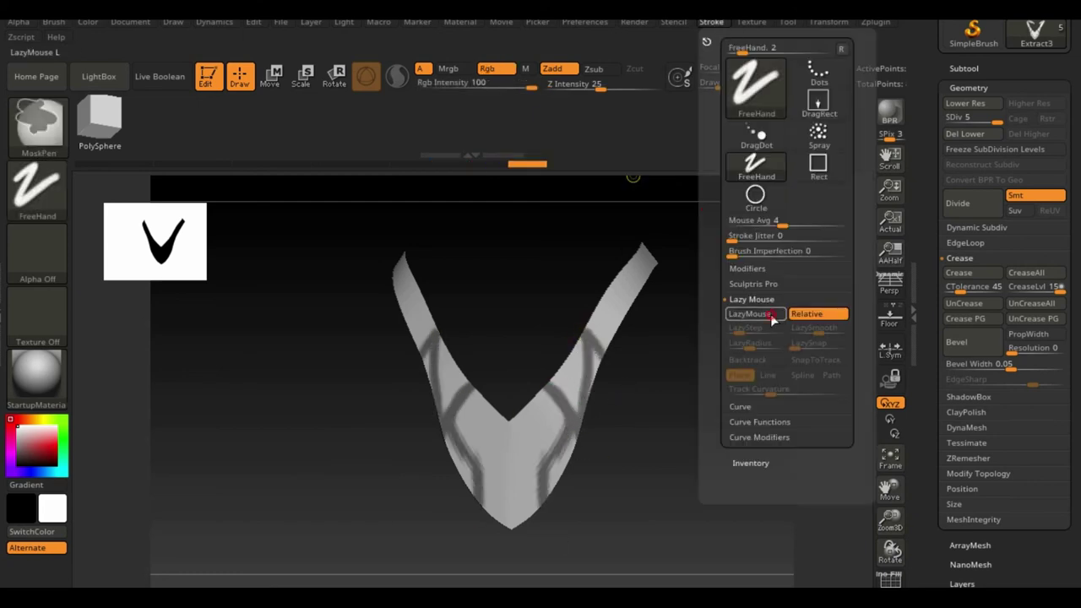
Invert the painted mask and inflate the waist pattern by 34 to raise it.
{"action": "mouse_move", "coordinate": [543, 432]}
{"action": "left_mouse_down"}
{"action": "mouse_move", "coordinate": [678, 442]}
{"action": "mouse_move", "coordinate": [842, 475]}
{"action": "mouse_move", "coordinate": [555, 228]}
{"action": "mouse_move", "coordinate": [511, 355]}
{"action": "mouse_move", "coordinate": [659, 386]}
{"action": "mouse_move", "coordinate": [586, 284]}
{"action": "mouse_move", "coordinate": [509, 403]}
{"action": "left_mouse_up"}
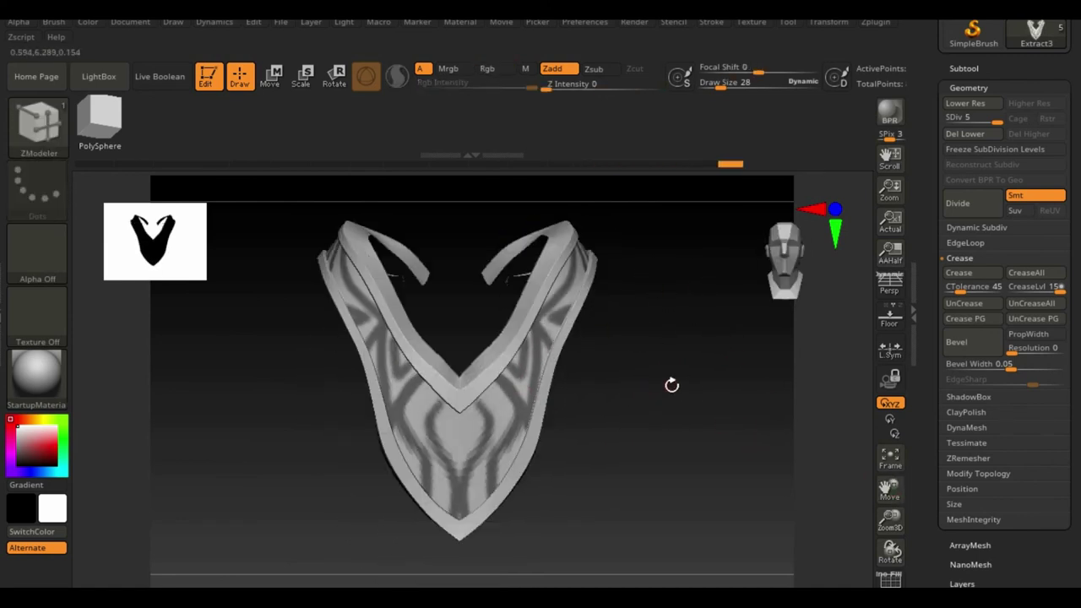
{"action": "left_click", "coordinate": [647, 422], "text": "ctrl"}
{"action": "scroll", "coordinate": [972, 228], "scroll_direction": "down", "scroll_amount": 5}
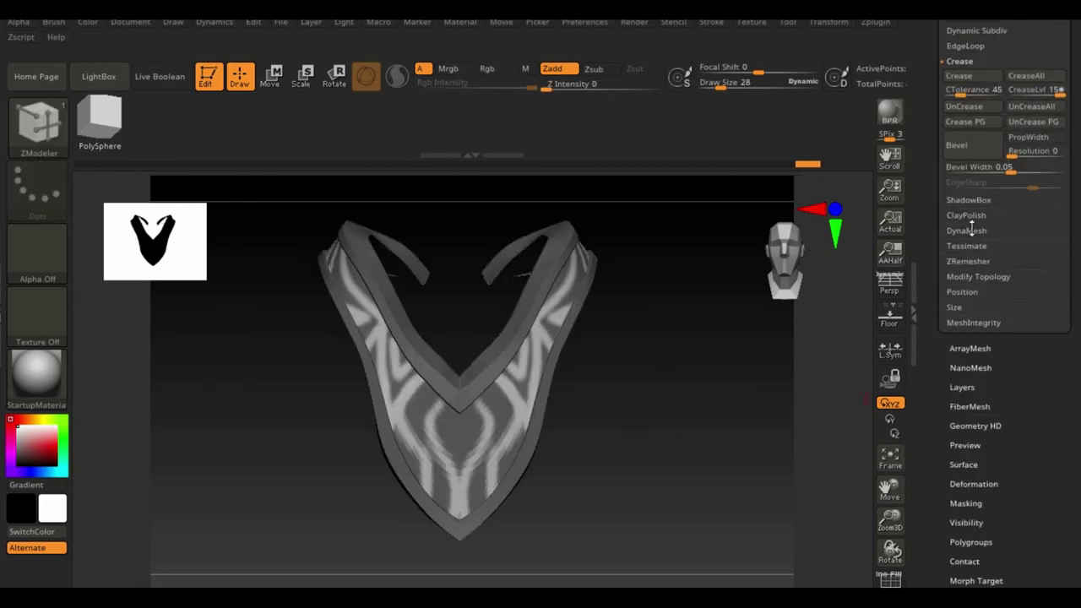
{"action": "left_click", "coordinate": [974, 484]}
{"action": "left_click_drag", "start_coordinate": [1005, 359], "coordinate": [1025, 362]}
{"action": "left_click_drag", "start_coordinate": [704, 395], "coordinate": [929, 447]}
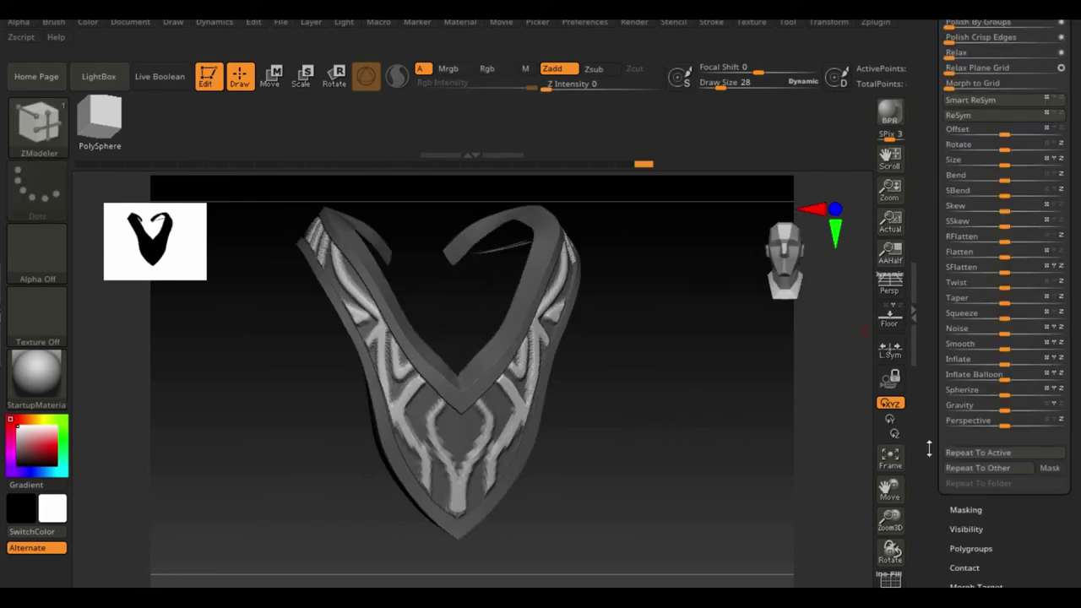
Divide the waist piece once for smoother detail.
{"action": "left_click", "coordinate": [977, 413]}
{"action": "left_click_drag", "start_coordinate": [845, 422], "coordinate": [664, 398], "text": "shift"}
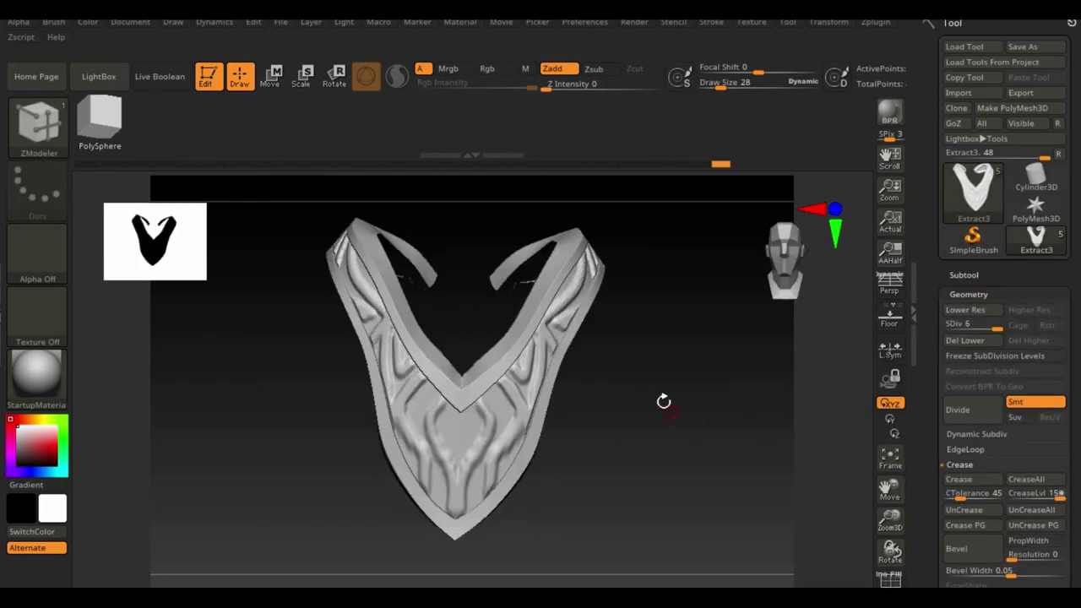
{"action": "key", "text": "b"}
{"action": "scroll", "coordinate": [549, 355], "scroll_direction": "up", "scroll_amount": 5}
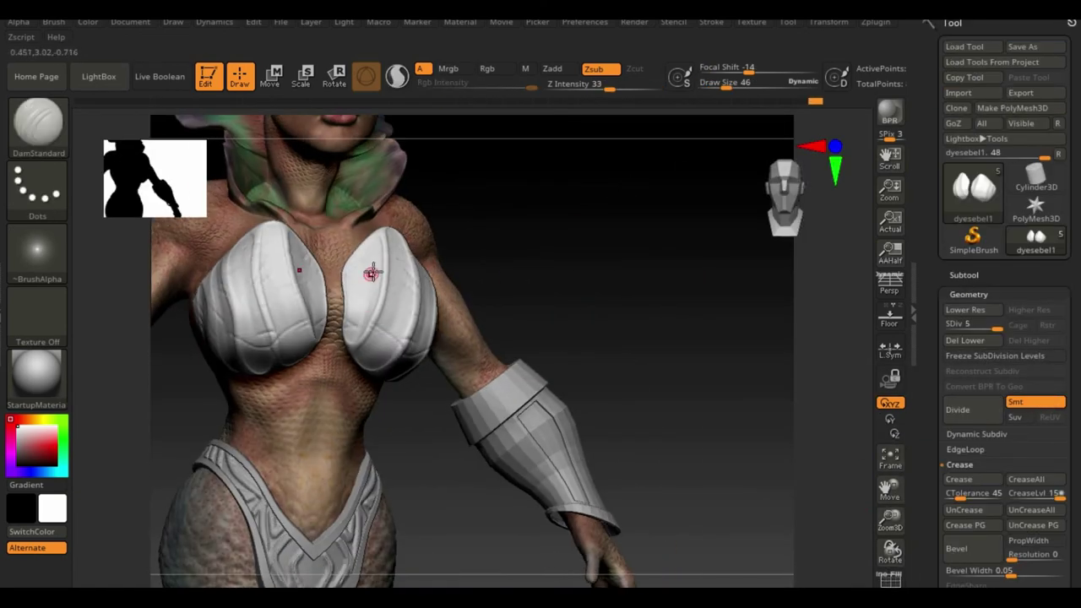
Select the Extract4 bracers and carve wavy DamStandard grooves along the strip.
{"action": "left_click", "coordinate": [964, 275]}
{"action": "left_click", "coordinate": [1011, 220]}
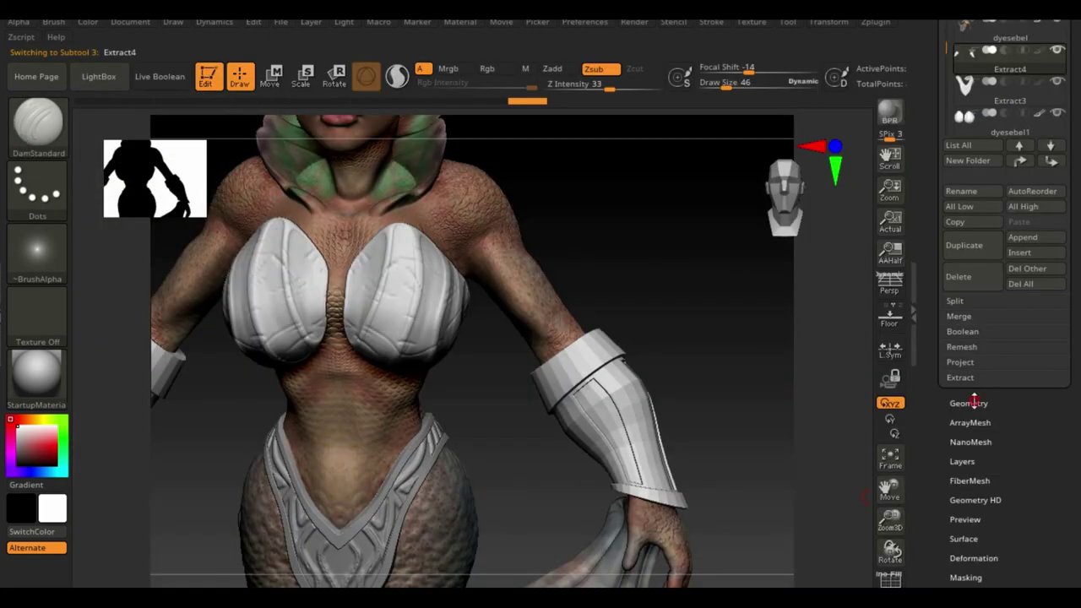
{"action": "left_click", "coordinate": [969, 563]}
{"action": "left_click", "coordinate": [891, 579]}
{"action": "left_click_drag", "start_coordinate": [891, 553], "coordinate": [901, 564]}
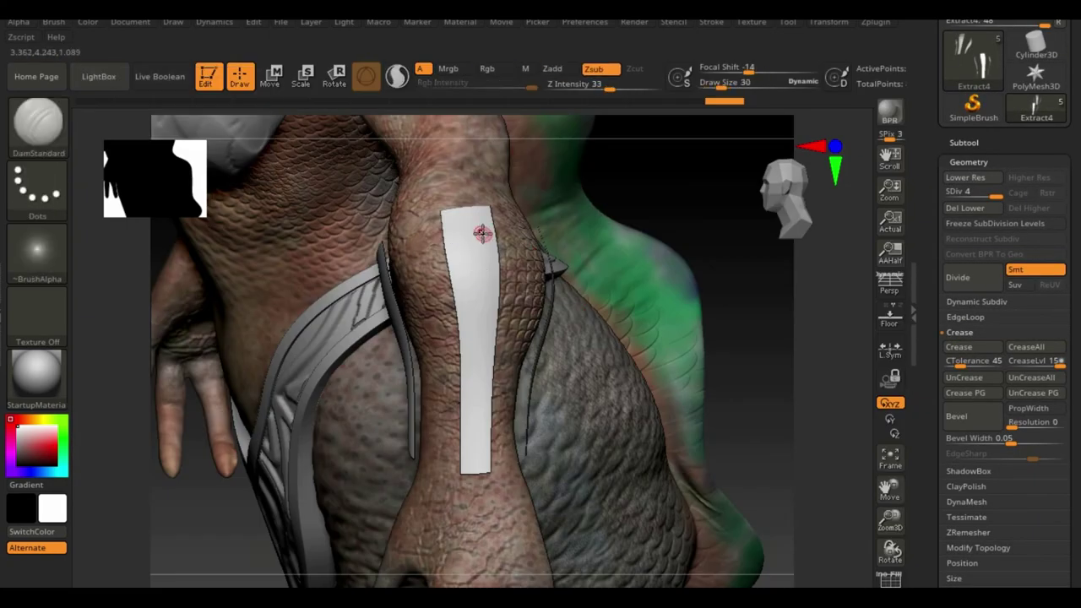
{"action": "left_click_drag", "start_coordinate": [459, 253], "coordinate": [474, 439]}
{"action": "left_click_drag", "start_coordinate": [449, 222], "coordinate": [473, 405]}
{"action": "left_click_drag", "start_coordinate": [465, 254], "coordinate": [477, 406]}
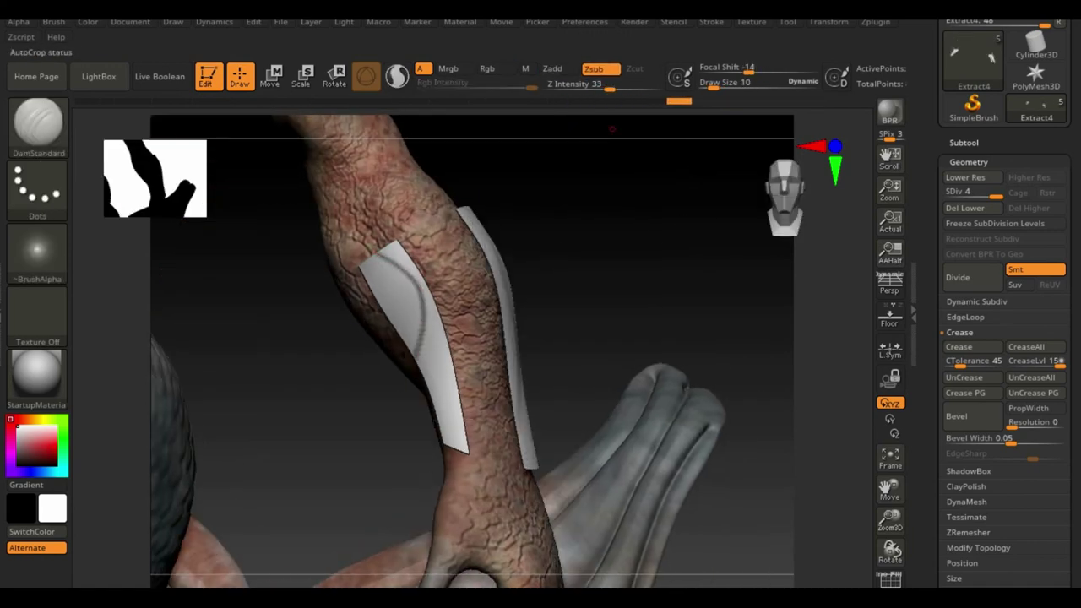
Solo the bracer strips and apply Inflate -23, then frame the full mermaid.
{"action": "left_click", "coordinate": [828, 21]}
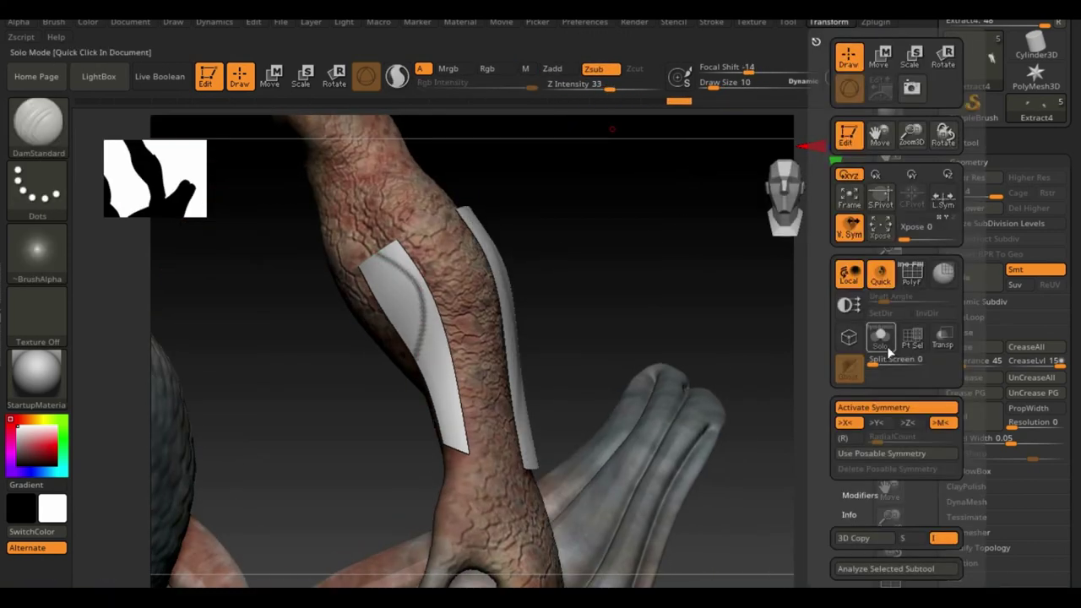
{"action": "left_click", "coordinate": [887, 349]}
{"action": "mouse_move", "coordinate": [469, 498]}
{"action": "left_mouse_down"}
{"action": "mouse_move", "coordinate": [519, 271]}
{"action": "mouse_move", "coordinate": [410, 374]}
{"action": "left_mouse_up"}
{"action": "mouse_move", "coordinate": [374, 415]}
{"action": "left_mouse_down"}
{"action": "mouse_move", "coordinate": [554, 287]}
{"action": "mouse_move", "coordinate": [537, 314]}
{"action": "mouse_move", "coordinate": [615, 307]}
{"action": "left_mouse_up"}
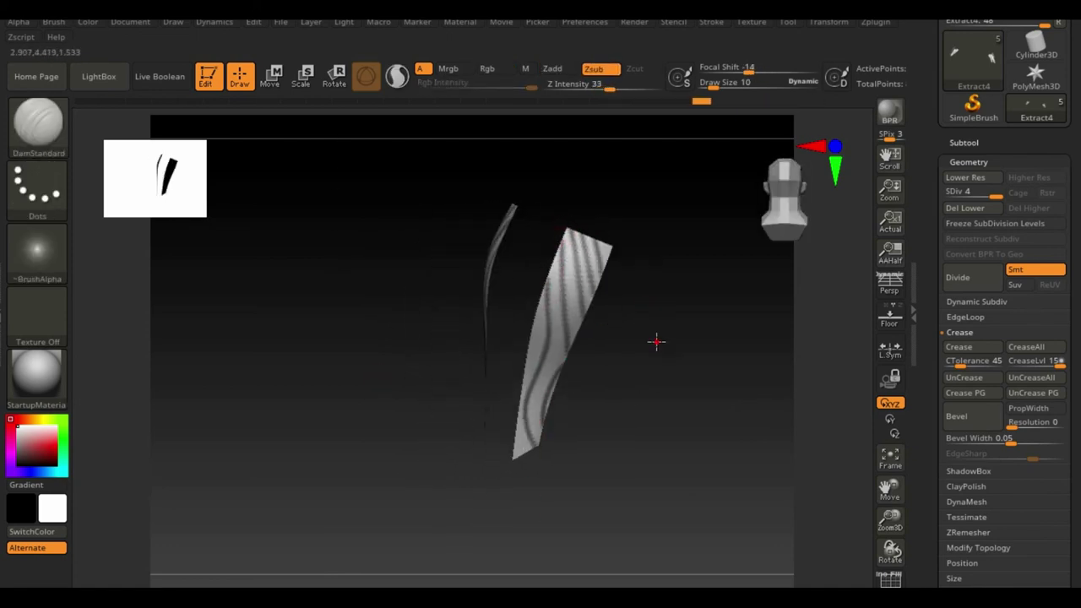
{"action": "left_click_drag", "start_coordinate": [656, 341], "coordinate": [504, 263]}
{"action": "scroll", "coordinate": [942, 442], "scroll_direction": "down", "scroll_amount": 5}
{"action": "scroll", "coordinate": [941, 442], "scroll_direction": "down", "scroll_amount": 4}
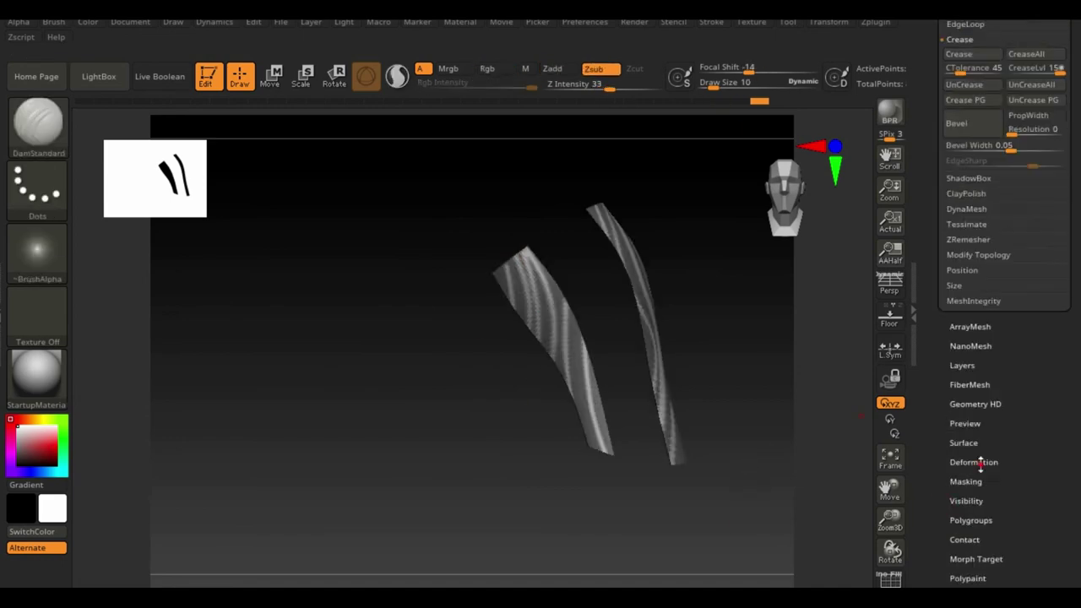
{"action": "left_click", "coordinate": [966, 459]}
{"action": "left_click_drag", "start_coordinate": [1005, 436], "coordinate": [990, 442]}
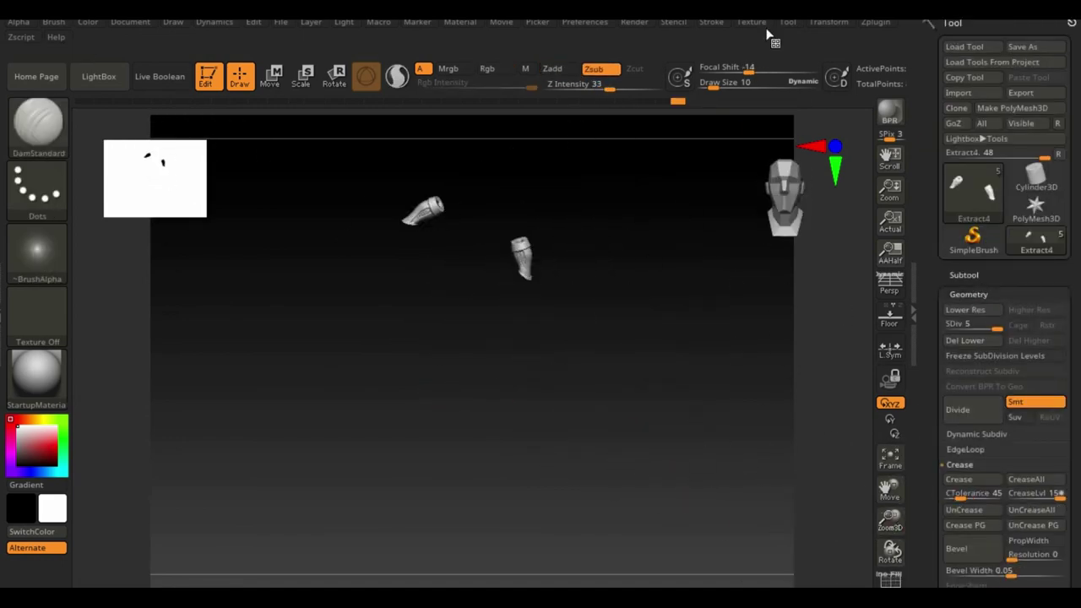
{"action": "mouse_move", "coordinate": [656, 302]}
{"action": "left_mouse_down"}
{"action": "mouse_move", "coordinate": [683, 316]}
{"action": "mouse_move", "coordinate": [667, 287]}
{"action": "left_mouse_up"}
Expand the SubTool list showing the body, sleeves, hip band and shell top.
{"action": "left_click", "coordinate": [964, 276]}
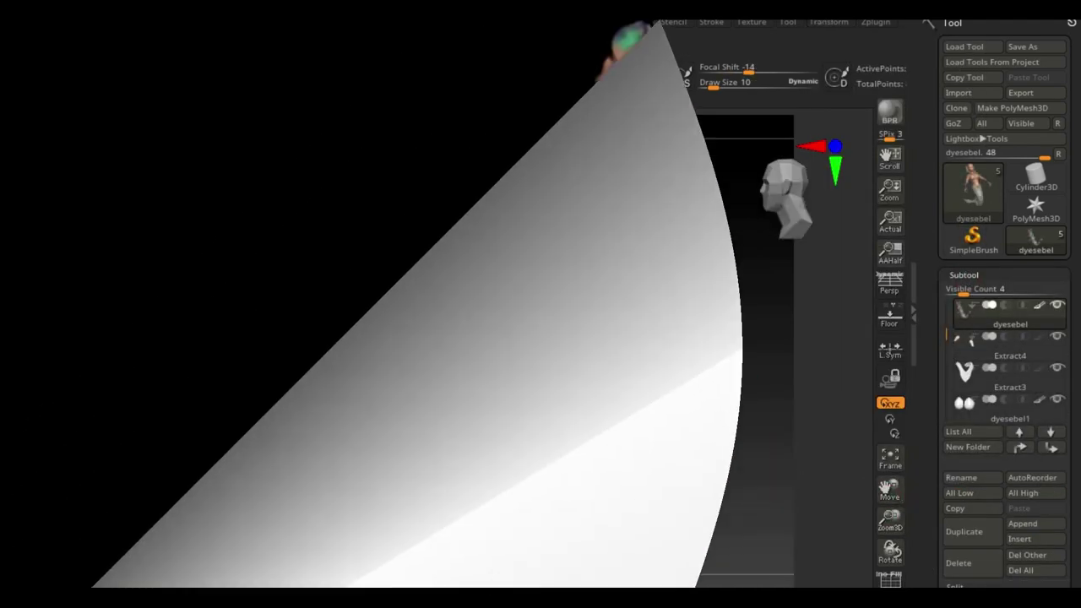